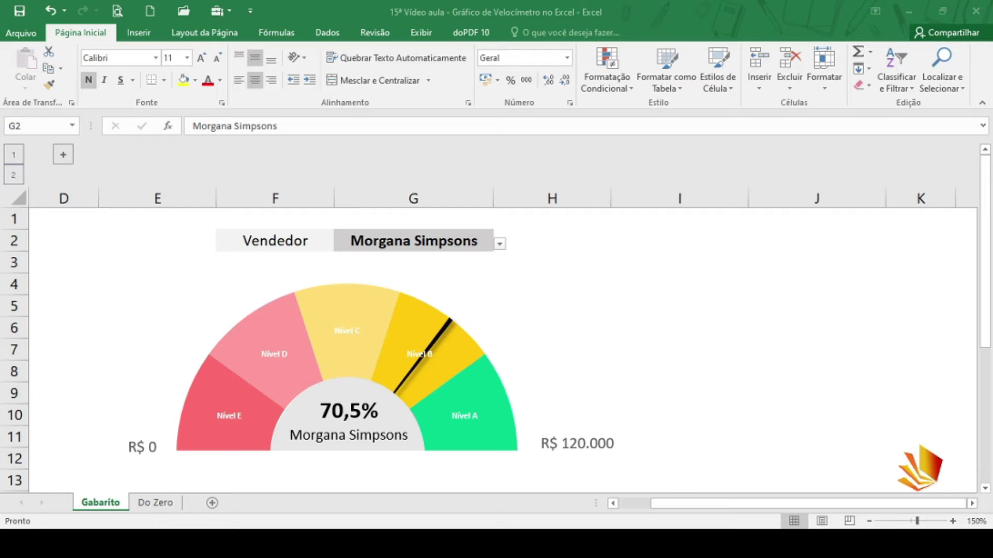
# Step: Switch the seller in cell G2 of the Gabarito sheet to the second name in its list
pyautogui.click(500, 251)
pyautogui.click(499, 247)
pyautogui.click(430, 273)
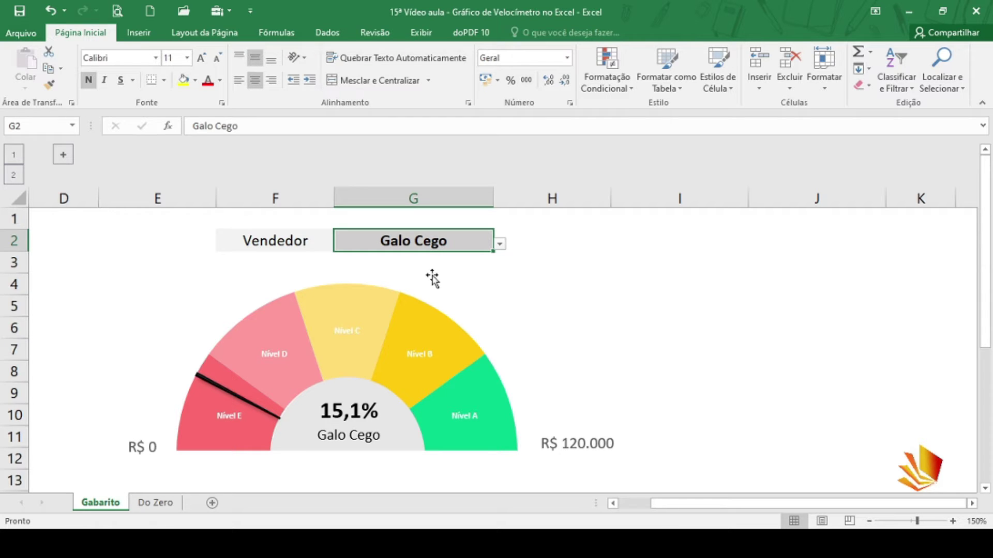
pyautogui.click(434, 279)
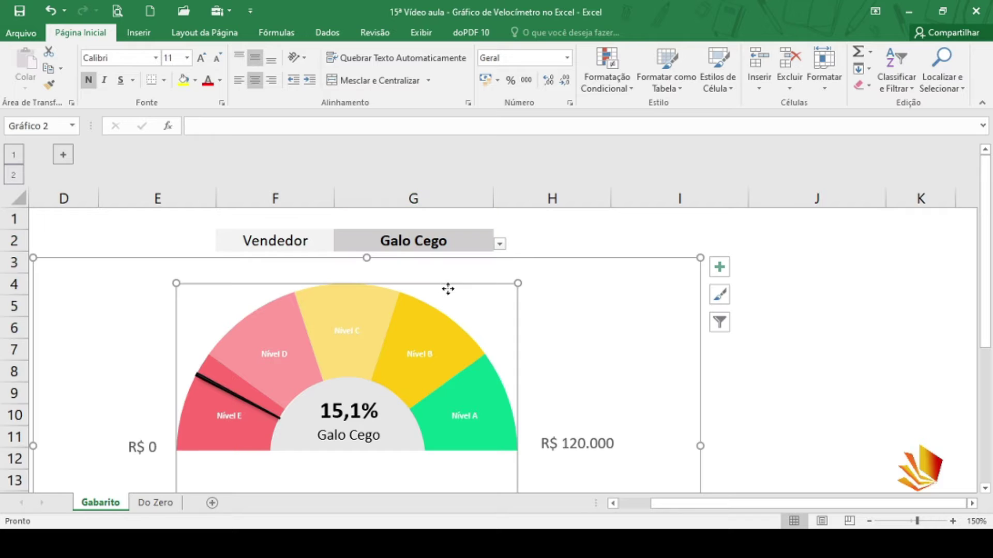
pyautogui.click(604, 246)
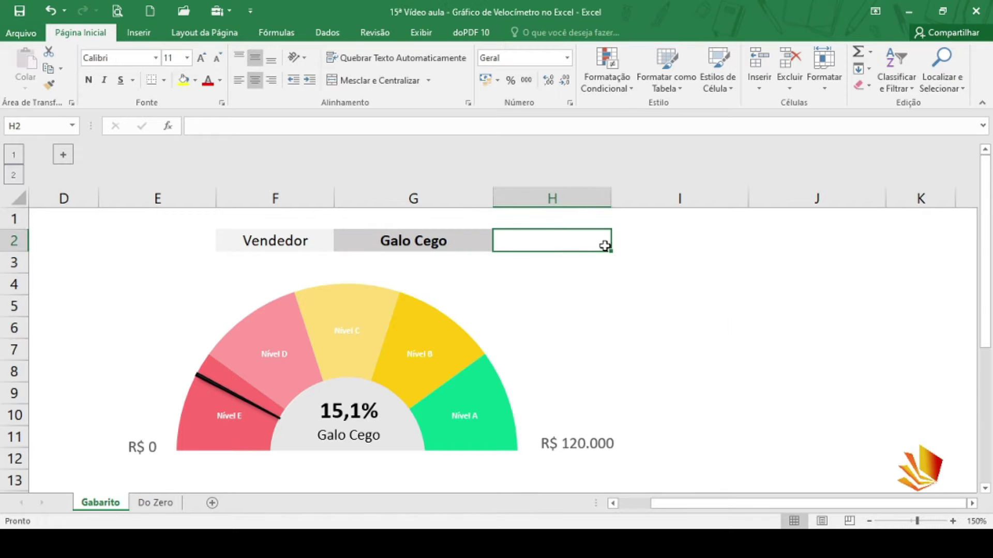
pyautogui.click(716, 302)
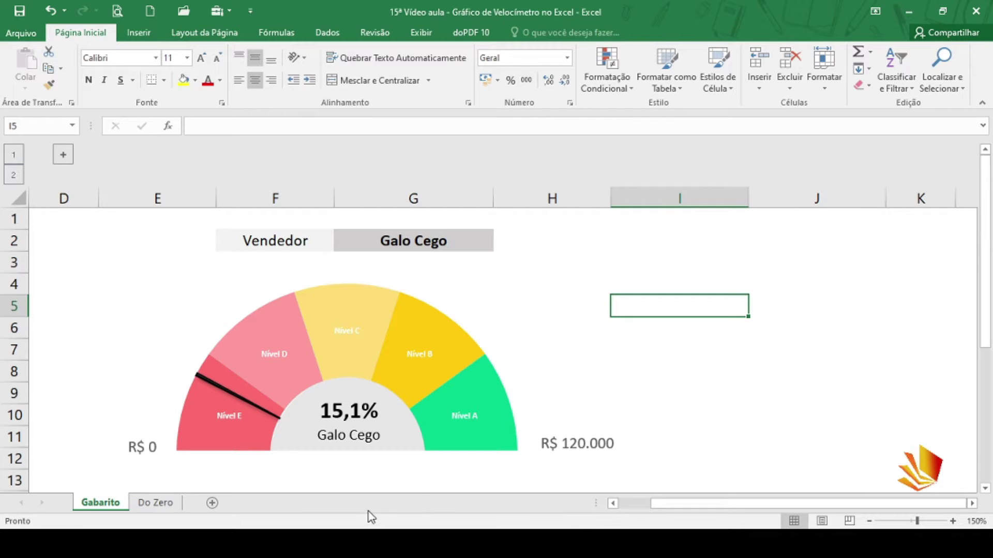
# Step: Switch the seller in cell G2 to the third, the second and finally the fourth name in its list
pyautogui.click(473, 251)
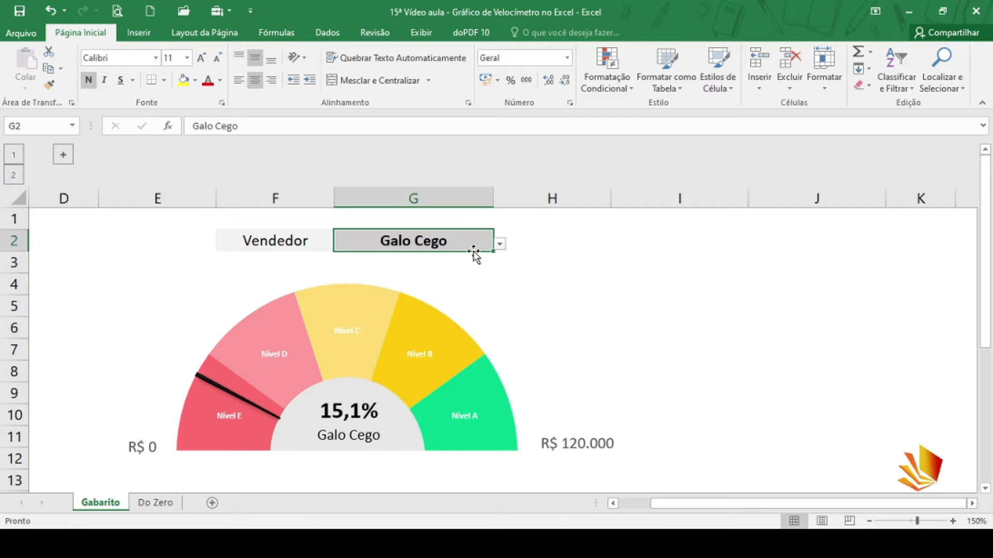
pyautogui.click(500, 243)
pyautogui.click(462, 287)
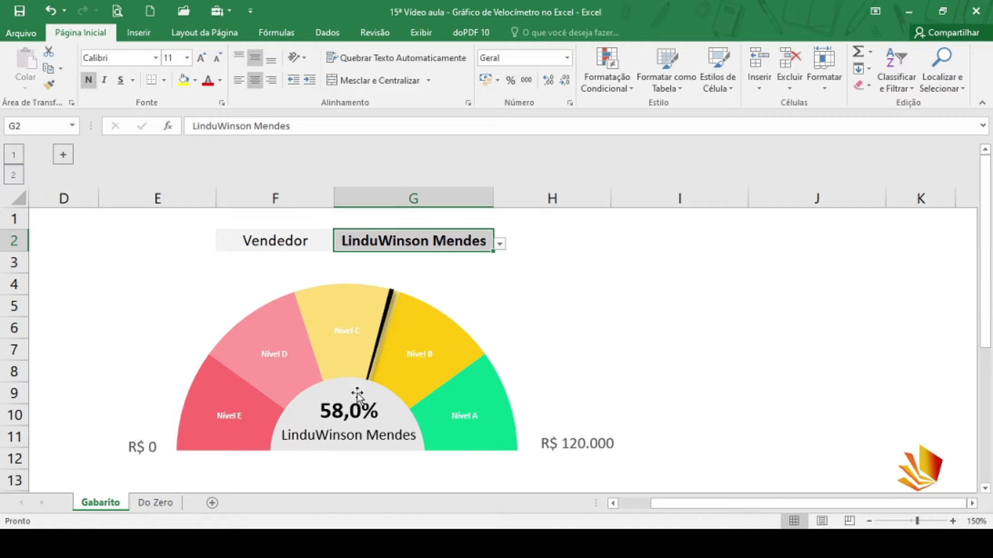
pyautogui.click(501, 245)
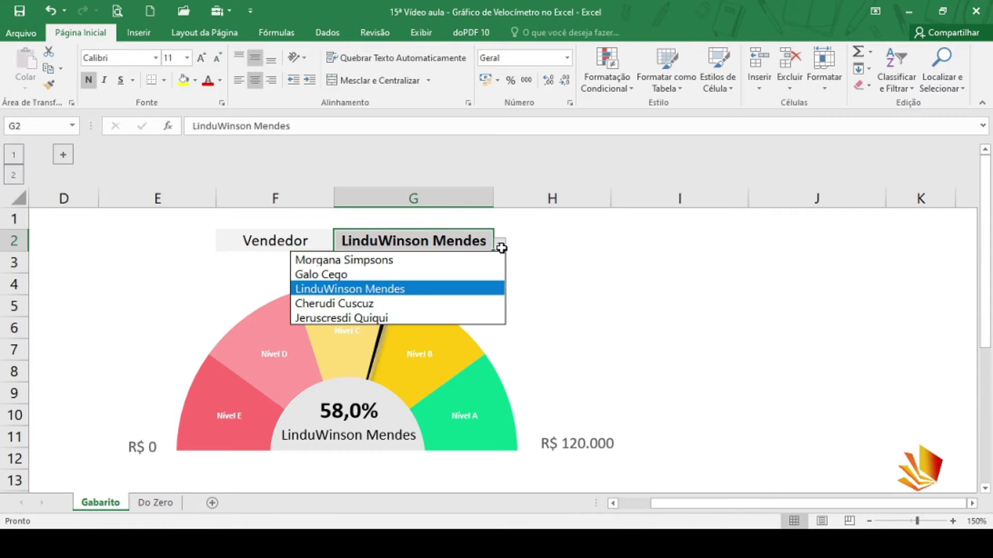
pyautogui.click(457, 274)
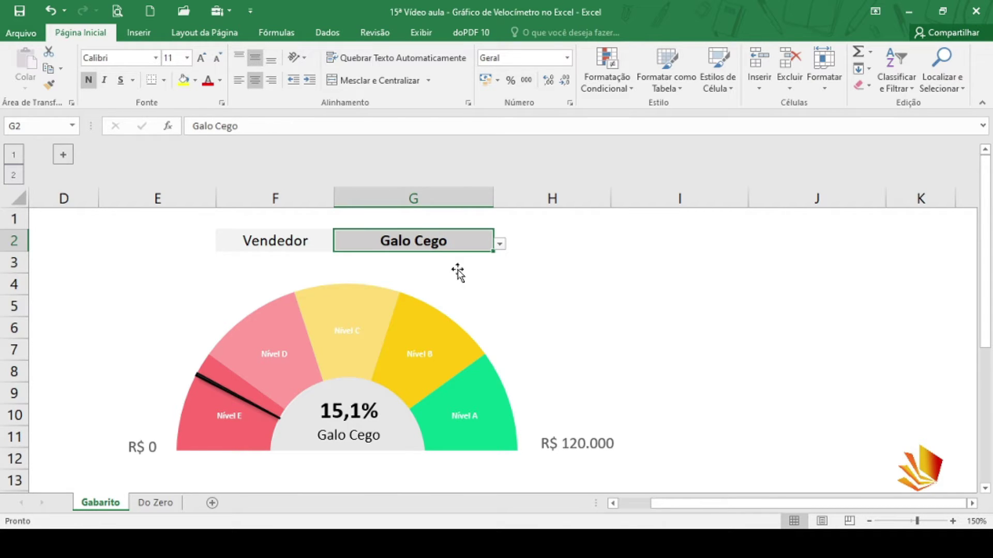
pyautogui.click(499, 244)
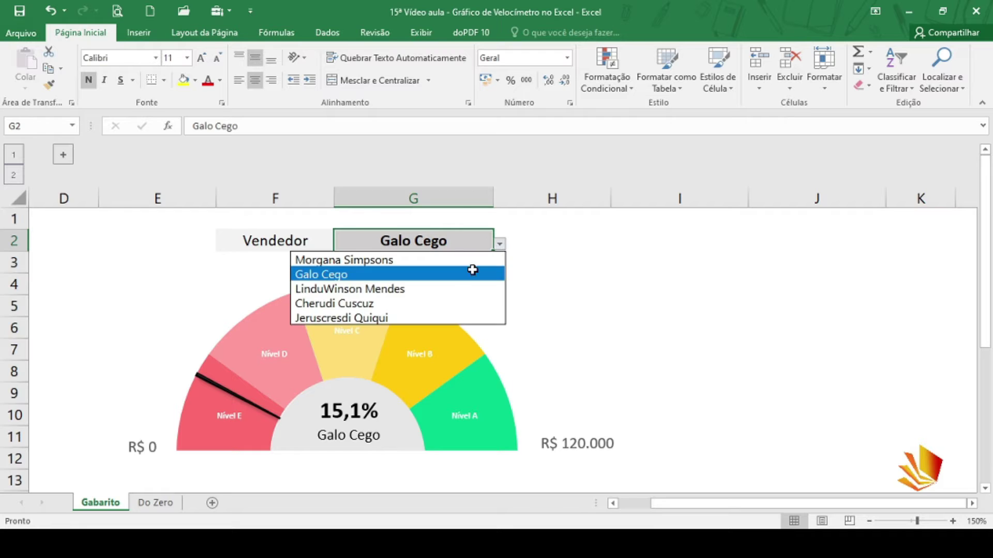
pyautogui.click(440, 305)
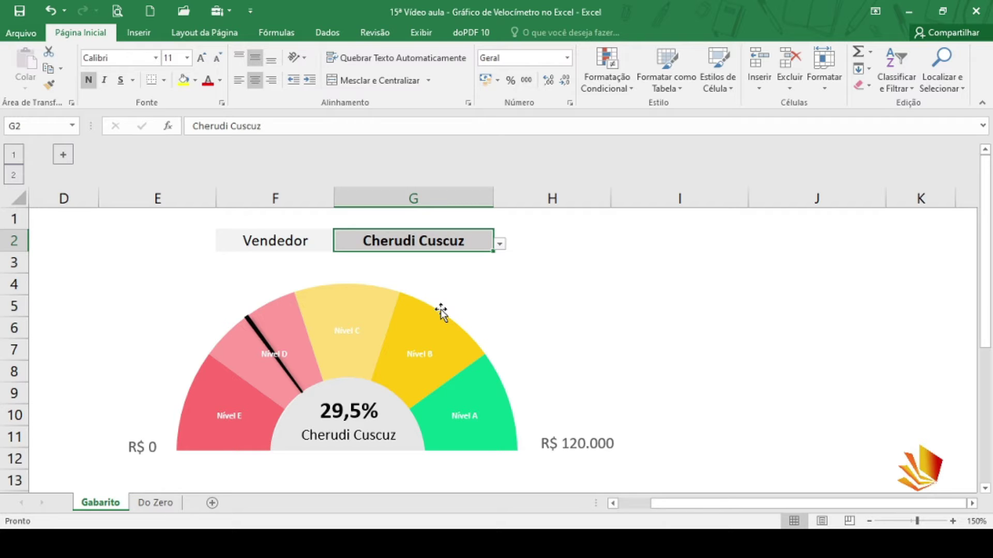
# Step: Expand grouped columns A to C on the Gabarito sheet, examine the level, sales and marker tables, and collapse the group again
pyautogui.click(69, 154)
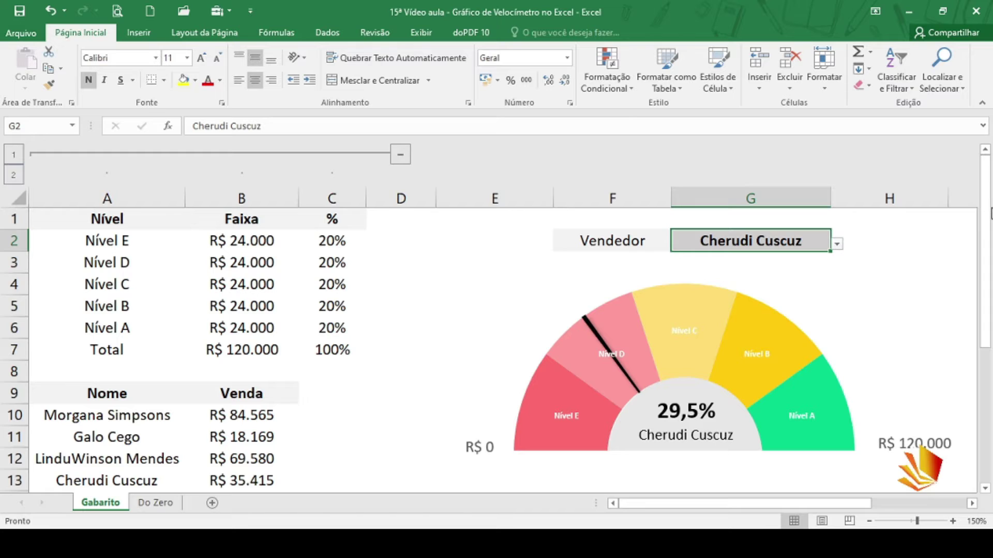
pyautogui.moveTo(989, 235); pyautogui.dragTo(990, 212)
pyautogui.moveTo(987, 244); pyautogui.dragTo(988, 309)
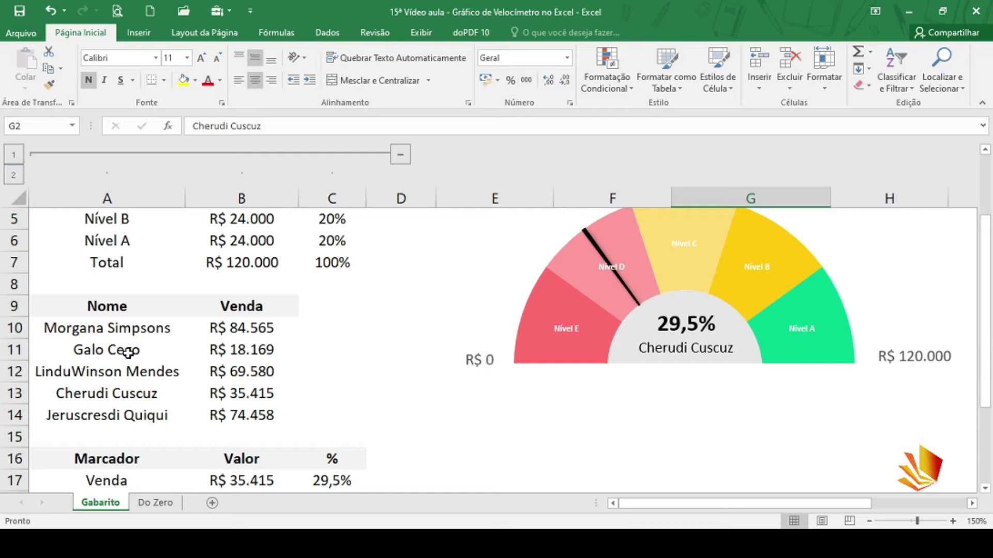
pyautogui.click(400, 155)
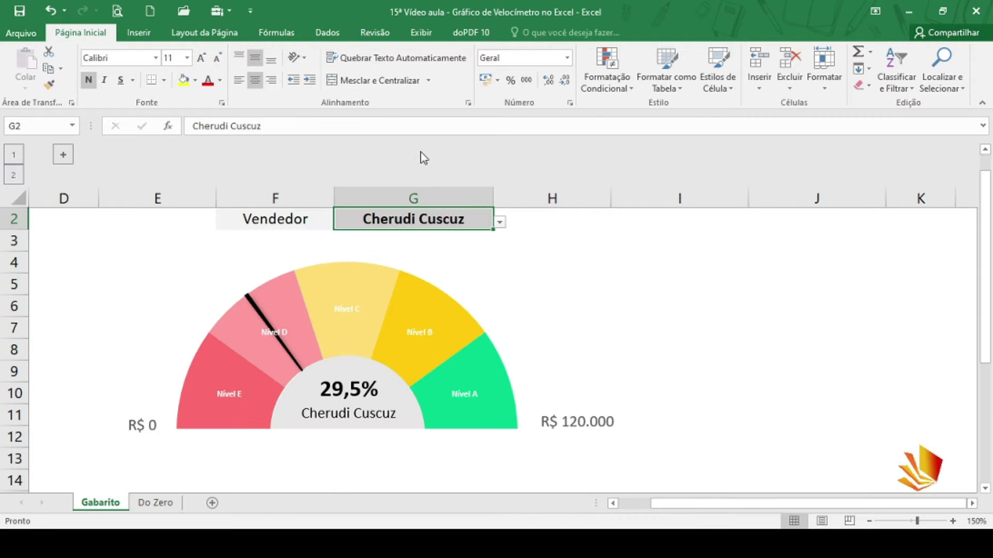
pyautogui.moveTo(985, 202); pyautogui.dragTo(989, 187)
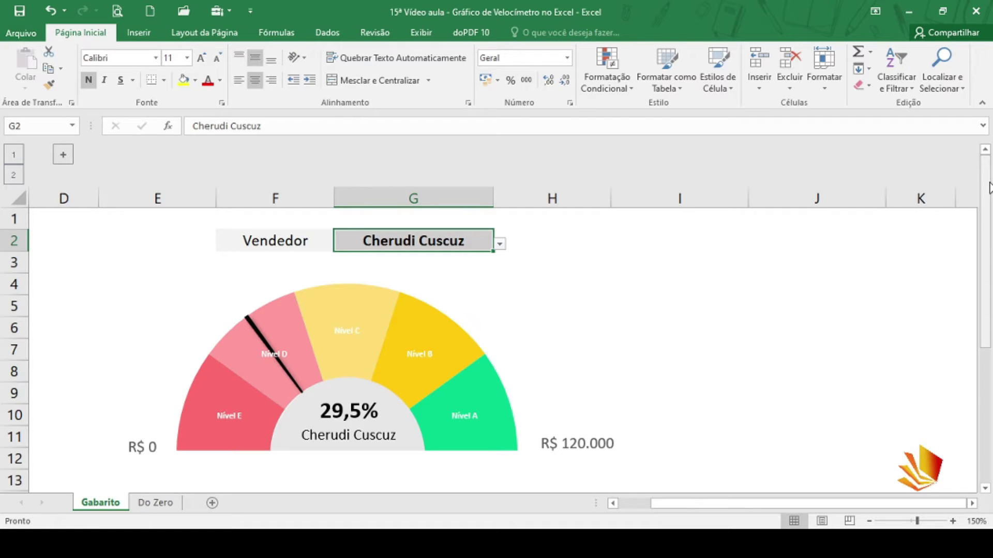
# Step: Open the Do Zero sheet and compare its layout with the finished gauge on the Gabarito sheet
pyautogui.click(154, 504)
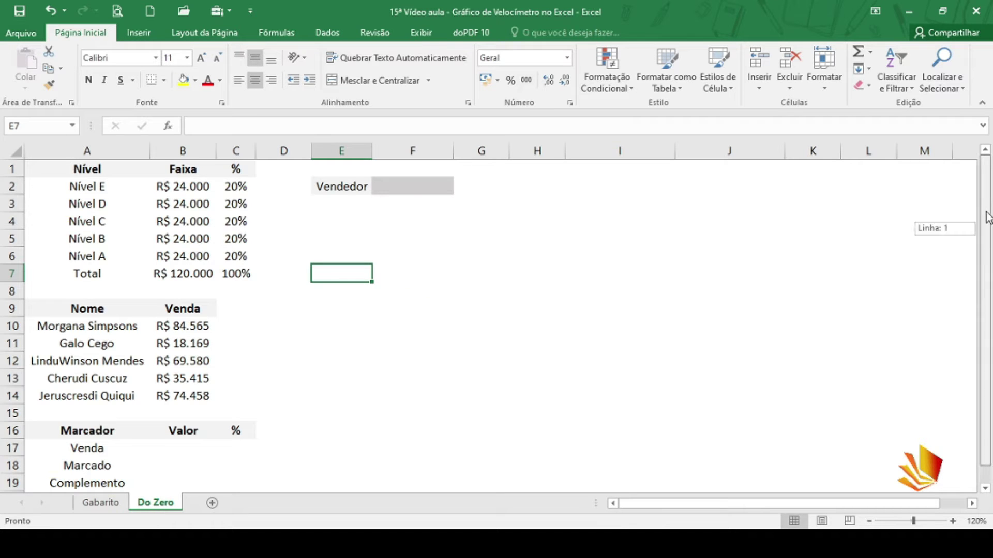
pyautogui.click(427, 234)
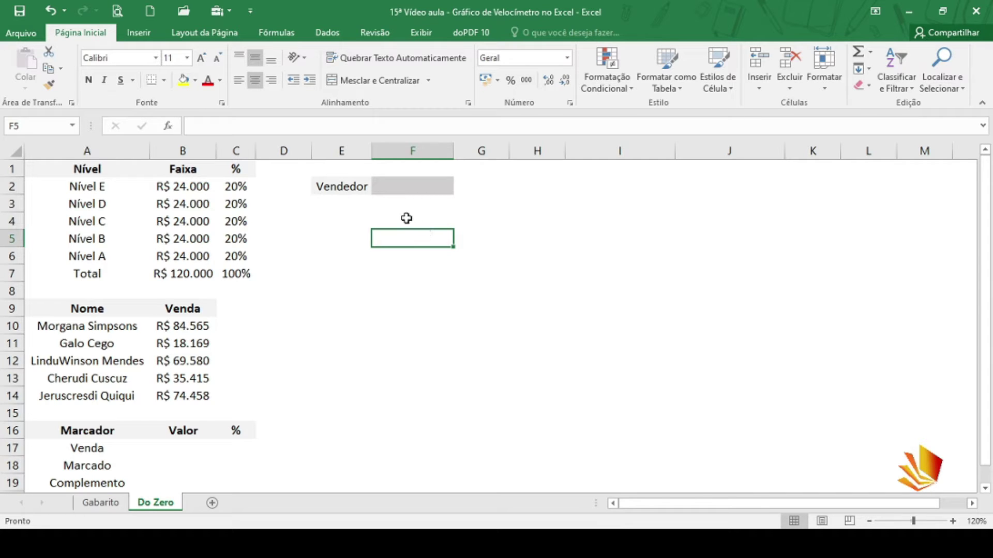
pyautogui.click(406, 218)
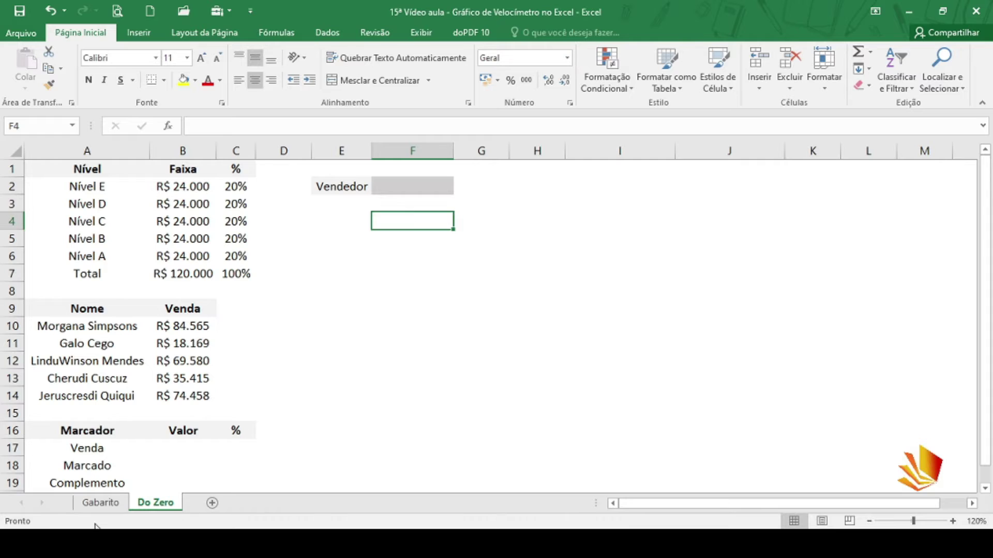
pyautogui.click(100, 504)
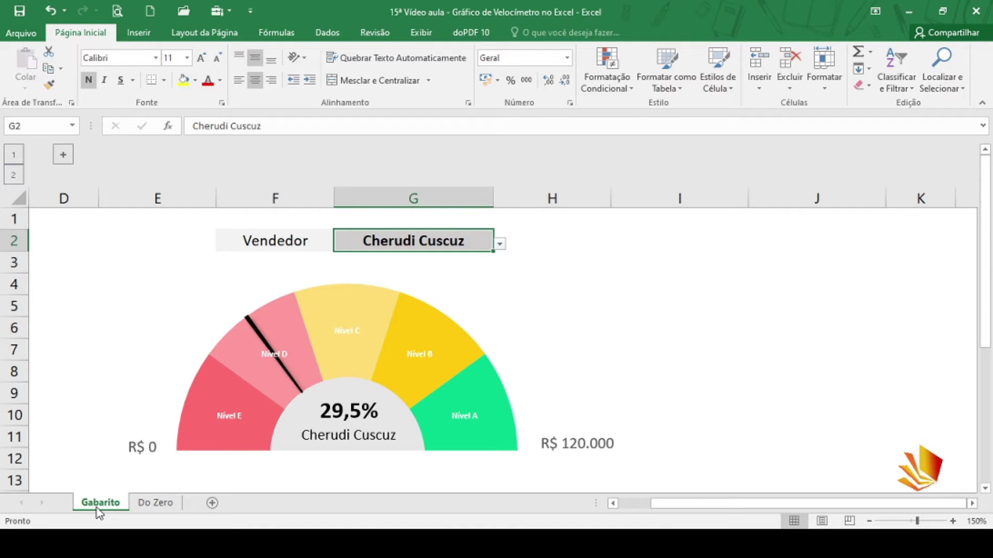
pyautogui.click(153, 504)
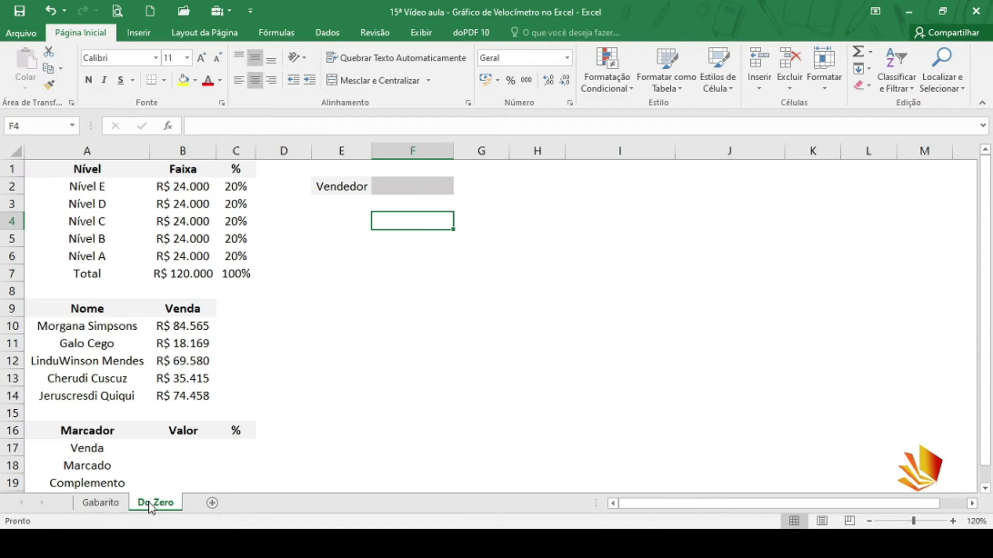
# Step: Insert an empty doughnut chart on the Do Zero sheet, starting from blank cell F7
pyautogui.click(355, 257)
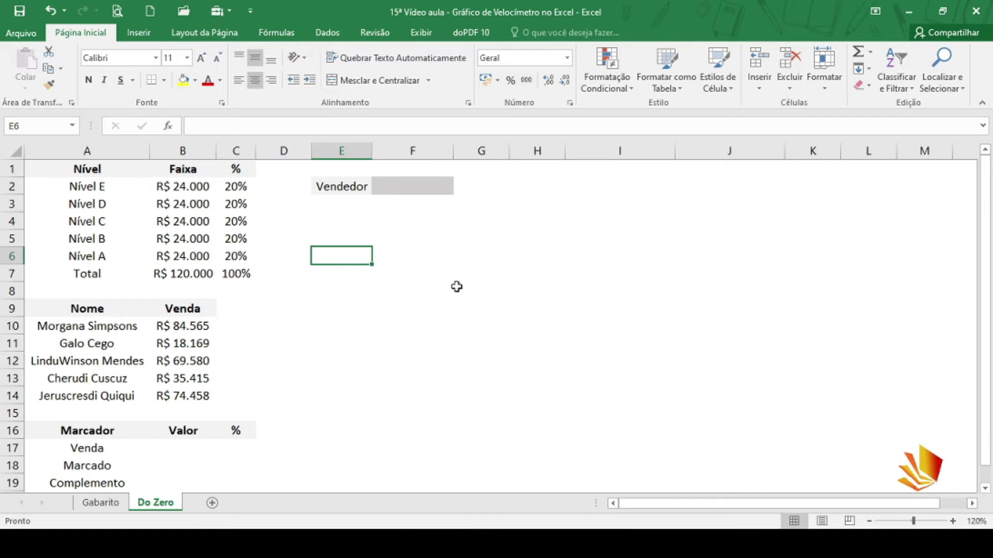
pyautogui.click(418, 268)
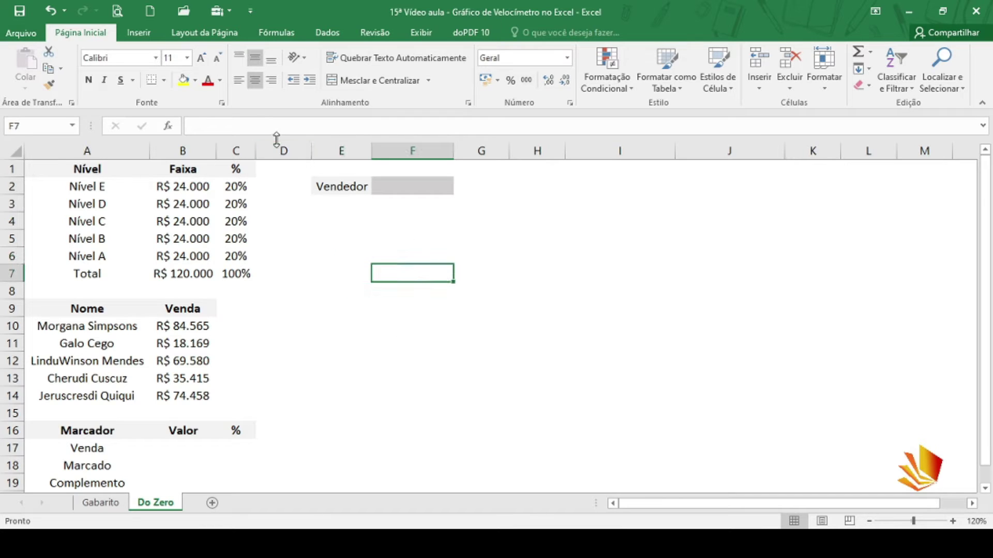
pyautogui.click(148, 36)
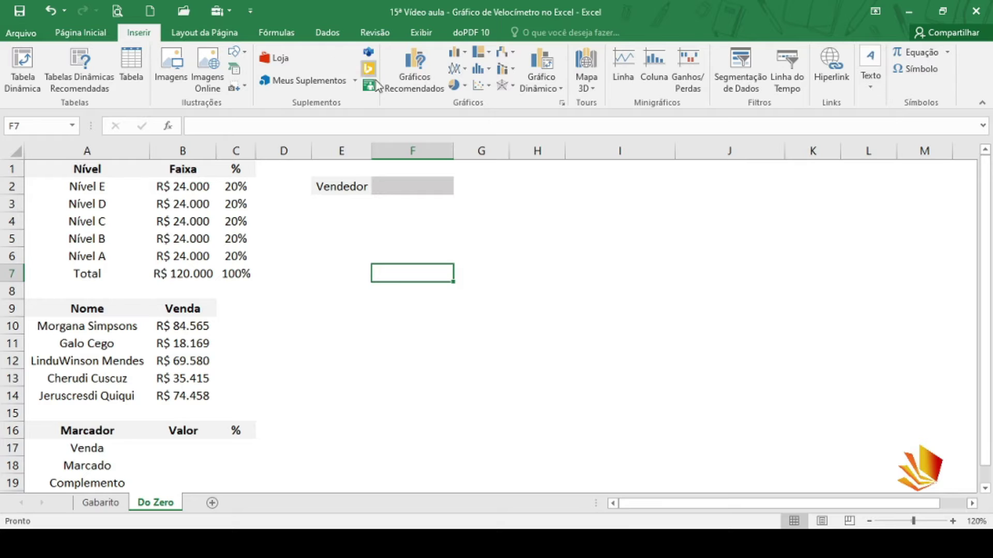
pyautogui.click(461, 91)
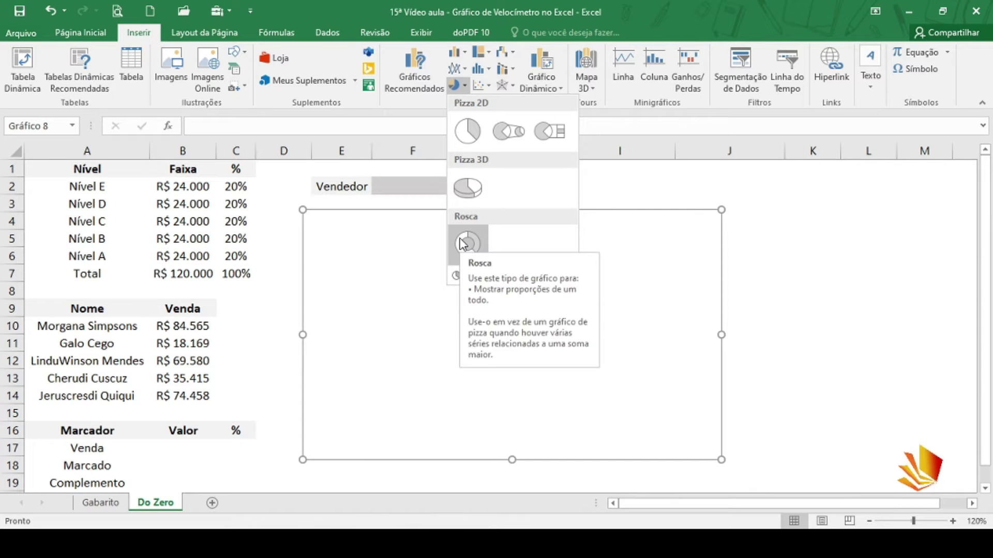
pyautogui.click(463, 243)
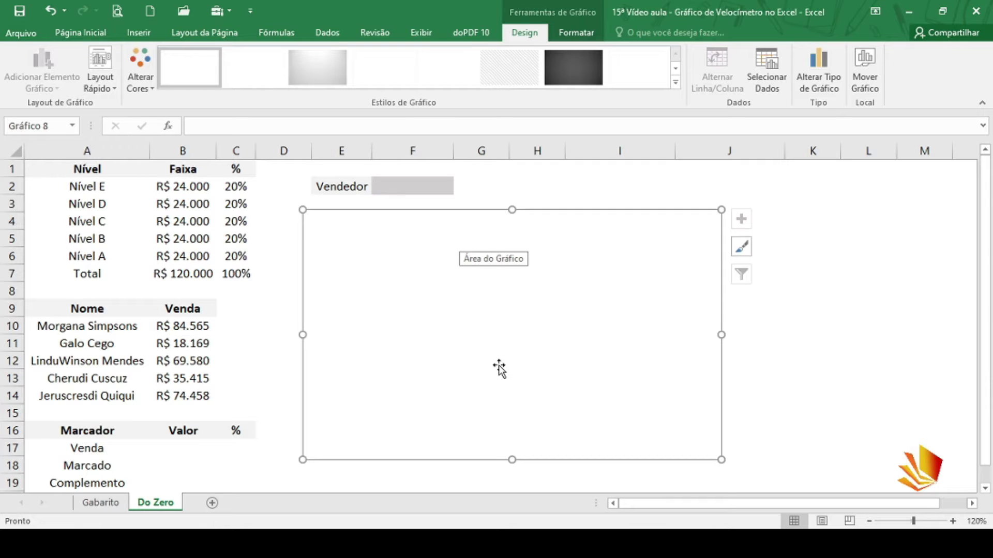
# Step: Start adding a data series to the empty doughnut chart's data source and name it "Niveís"
pyautogui.rightClick(468, 310)
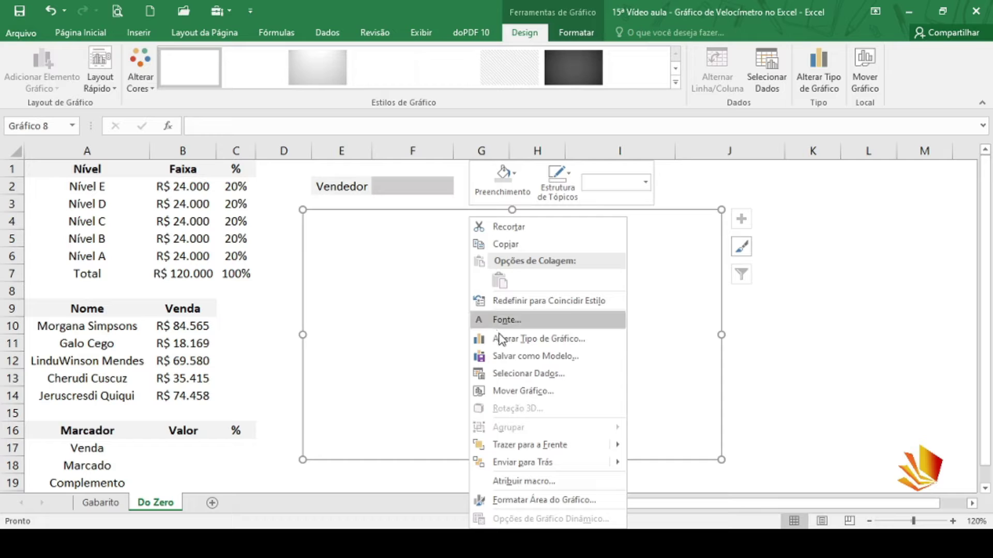
pyautogui.click(517, 374)
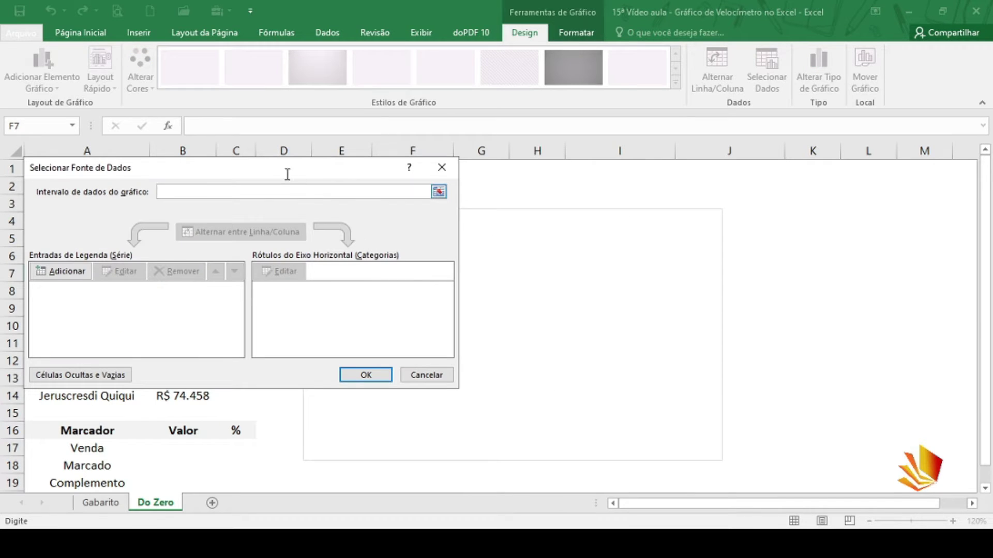
pyautogui.moveTo(283, 172); pyautogui.dragTo(622, 191)
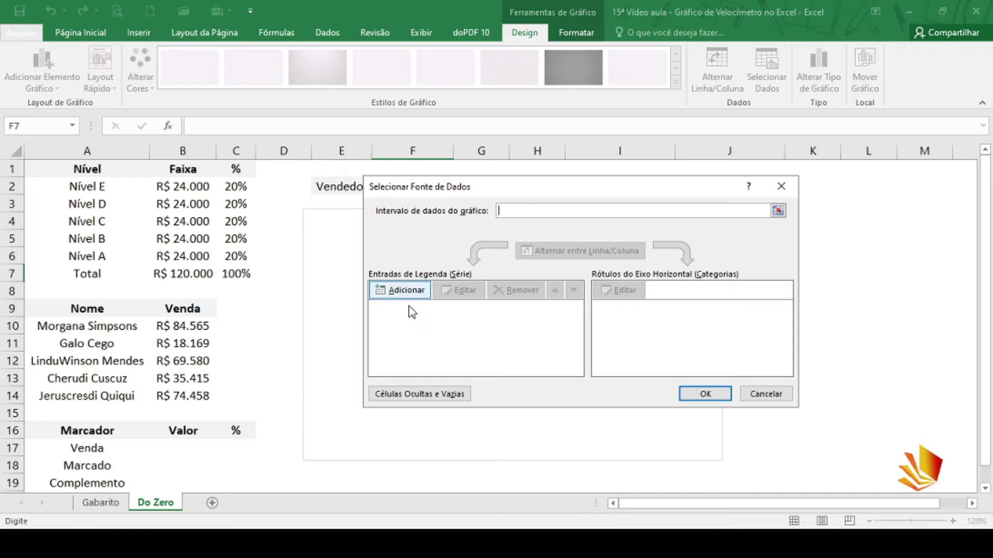
pyautogui.click(406, 291)
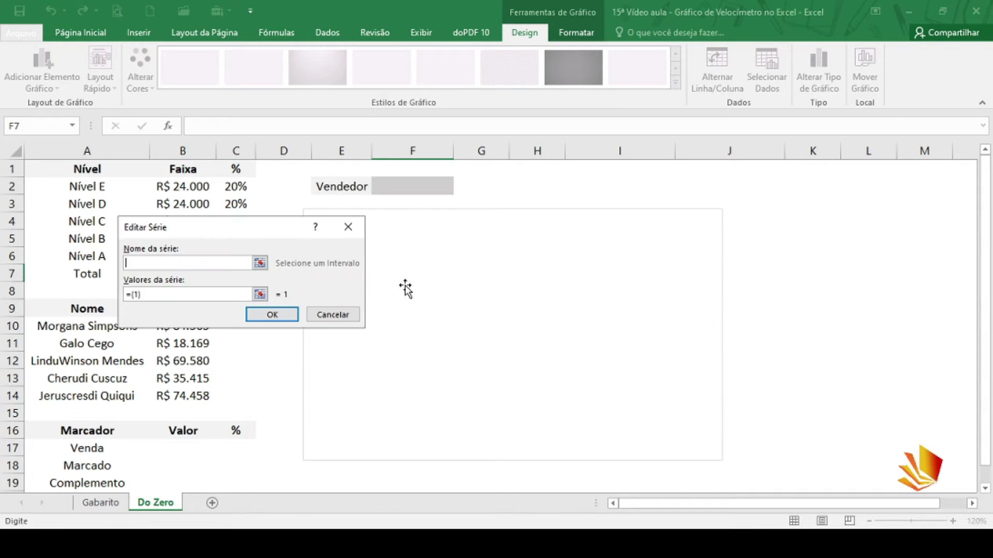
pyautogui.moveTo(248, 236); pyautogui.dragTo(516, 200)
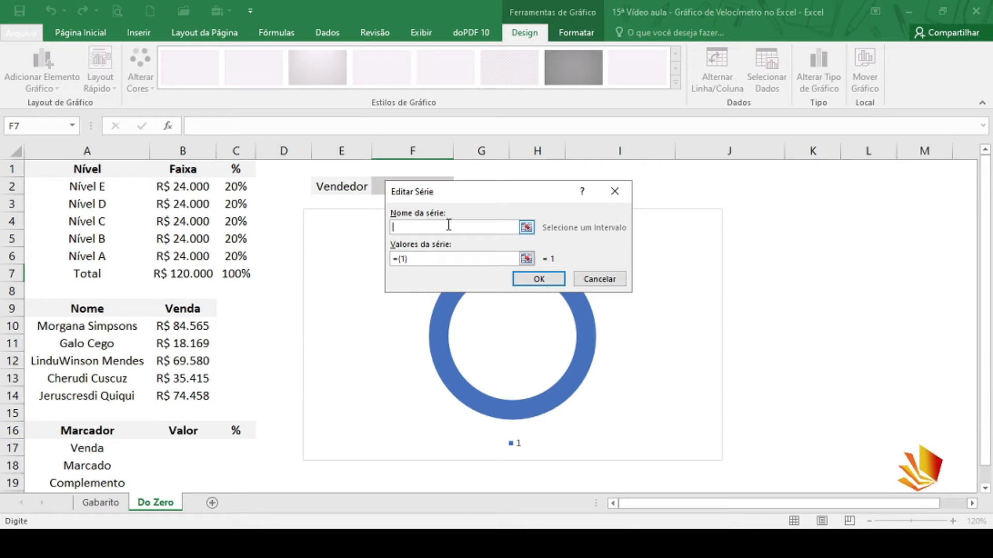
pyautogui.write('Niv')
pyautogui.write('e')
pyautogui.write('is')
# Step: Set the values of the new series to the Faixa range B2:B7, including the total, and confirm the series
pyautogui.click(455, 258)
pyautogui.press('BackSpace')
pyautogui.press('BackSpace')
pyautogui.press('BackSpace')
pyautogui.press('BackSpace')
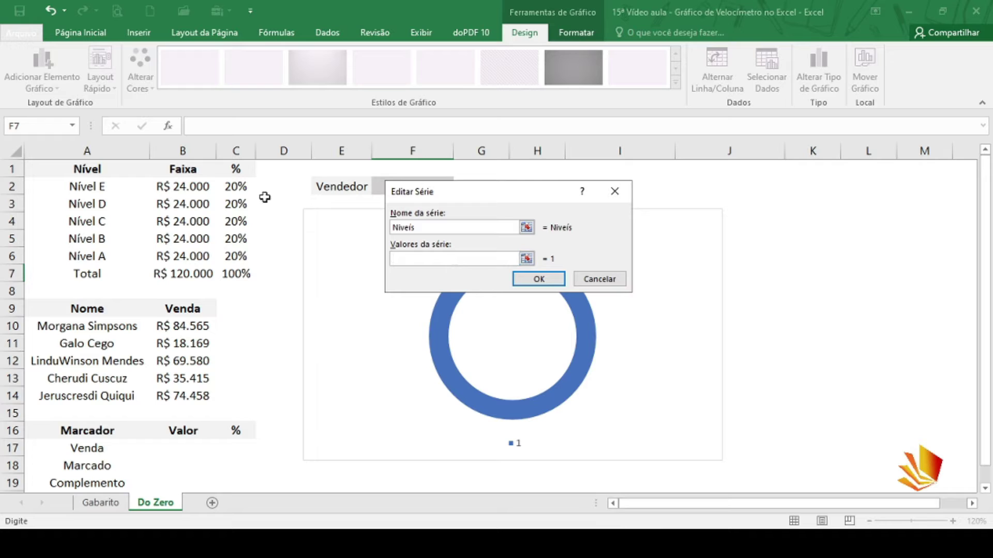
pyautogui.moveTo(203, 186); pyautogui.dragTo(201, 269)
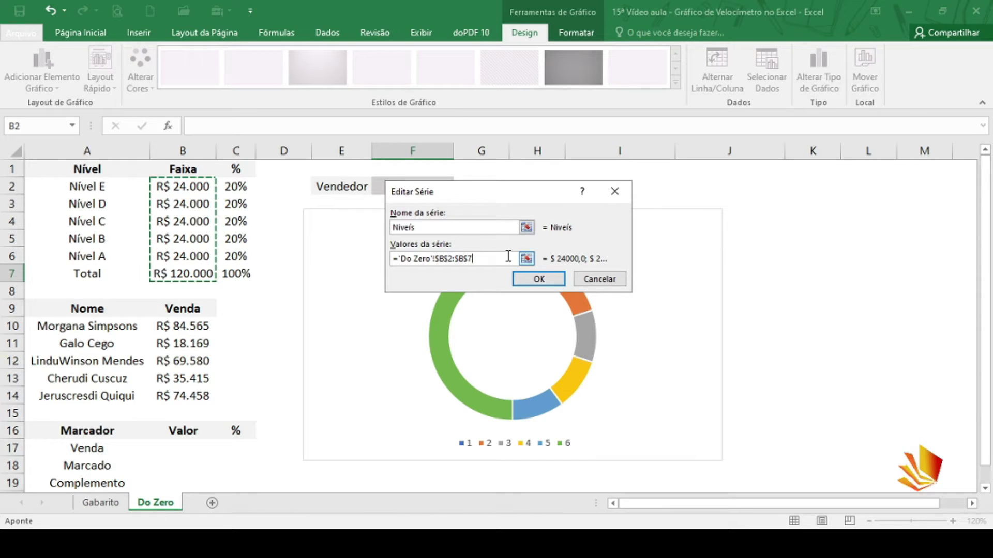
pyautogui.click(539, 279)
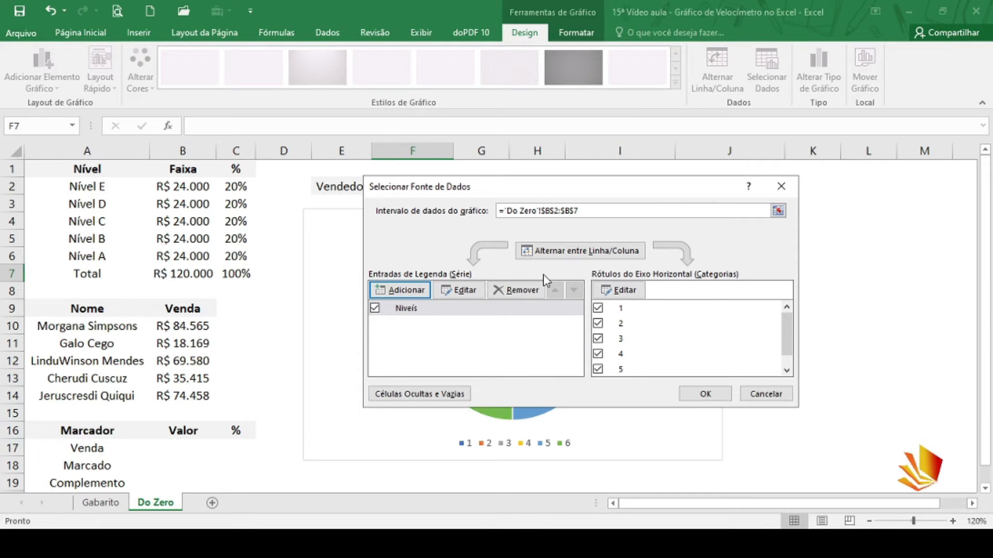
# Step: Set the chart's category labels to the level names in A2:A7 and confirm the data source
pyautogui.moveTo(569, 191); pyautogui.dragTo(689, 179)
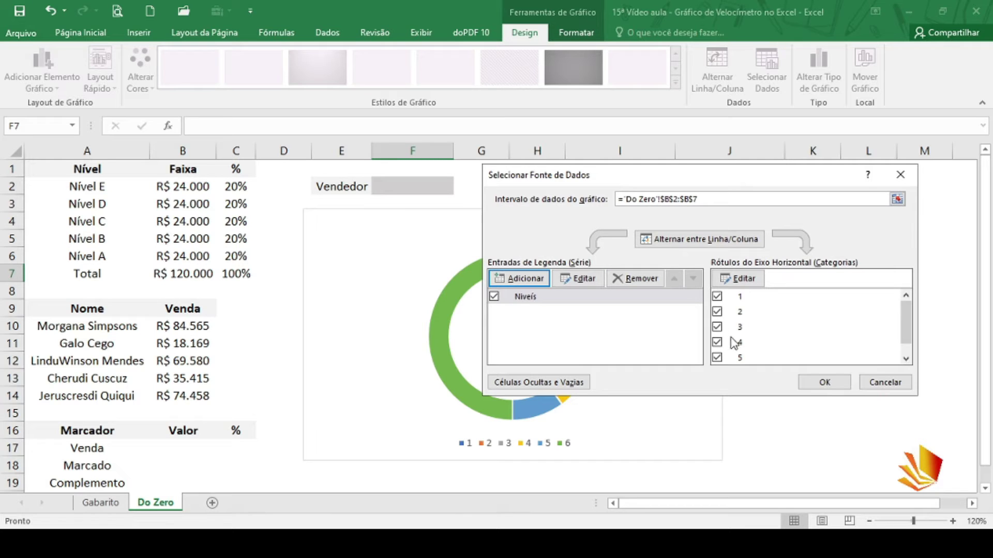
pyautogui.click(750, 279)
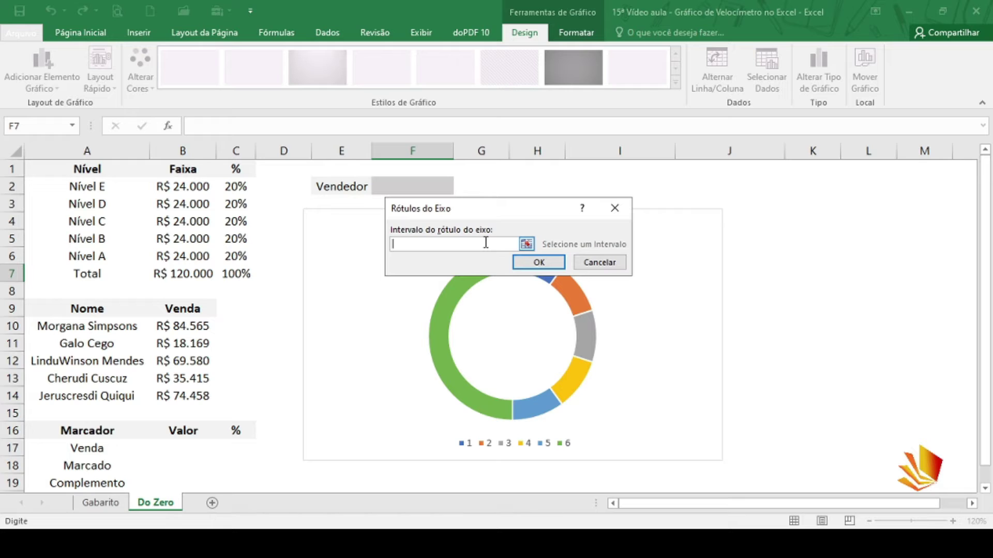
pyautogui.moveTo(125, 186); pyautogui.dragTo(126, 267)
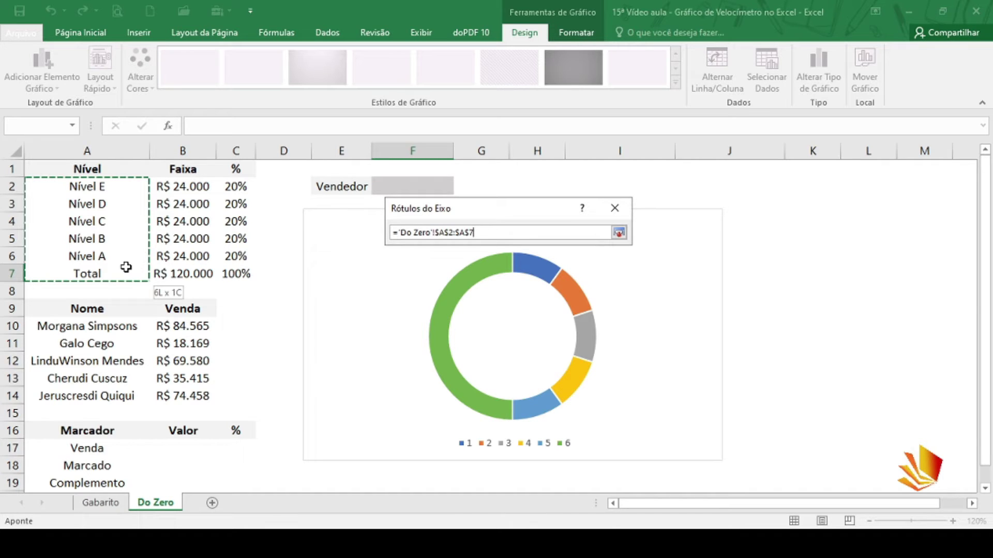
pyautogui.moveTo(127, 267); pyautogui.dragTo(126, 267)
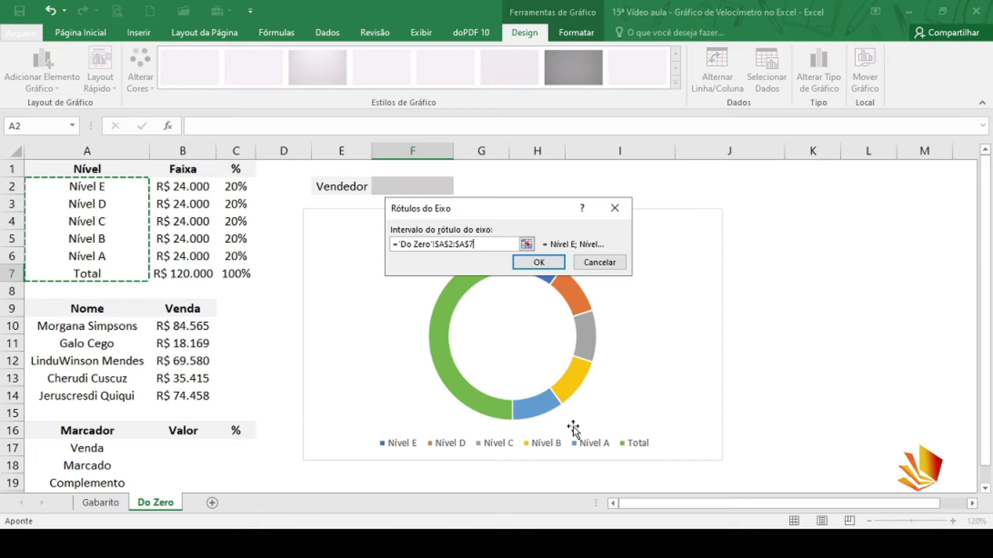
pyautogui.click(538, 262)
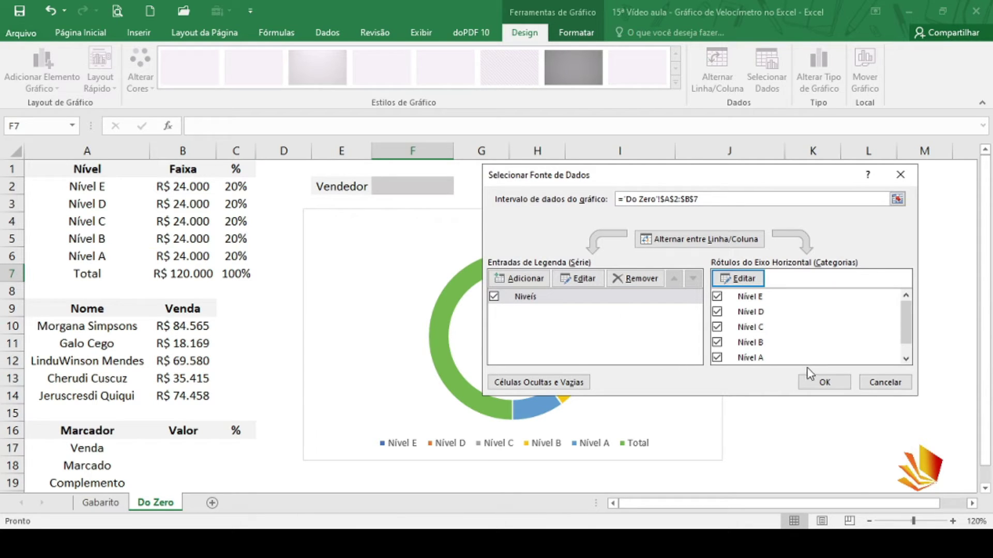
pyautogui.click(821, 382)
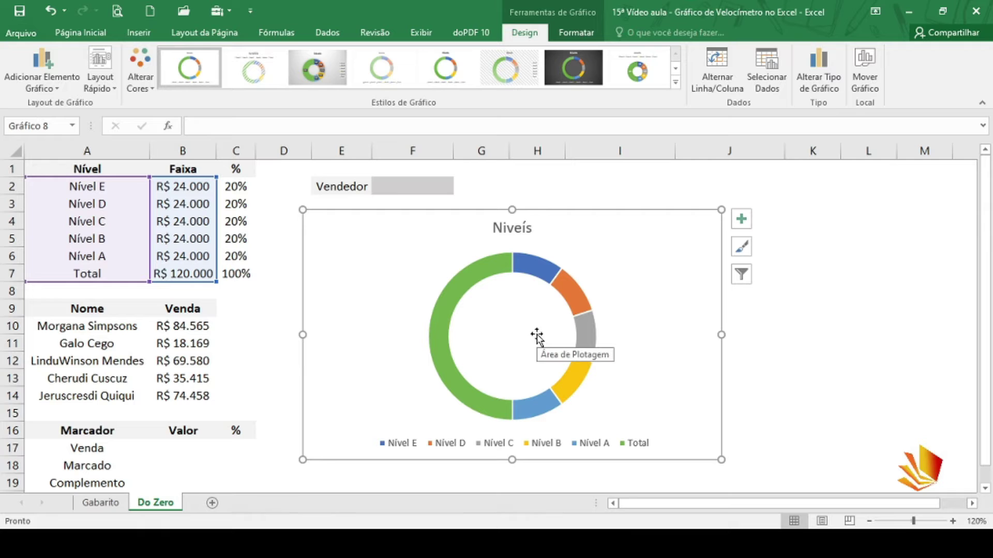
# Step: Compare the doughnut with the finished gauge on the Gabarito sheet and delete the chart title on the Do Zero sheet
pyautogui.click(100, 503)
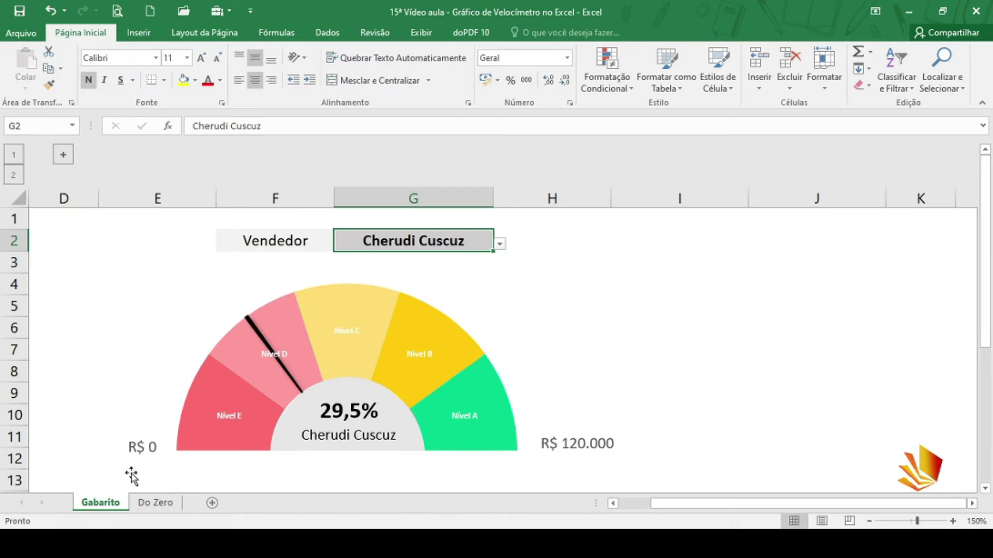
pyautogui.click(155, 502)
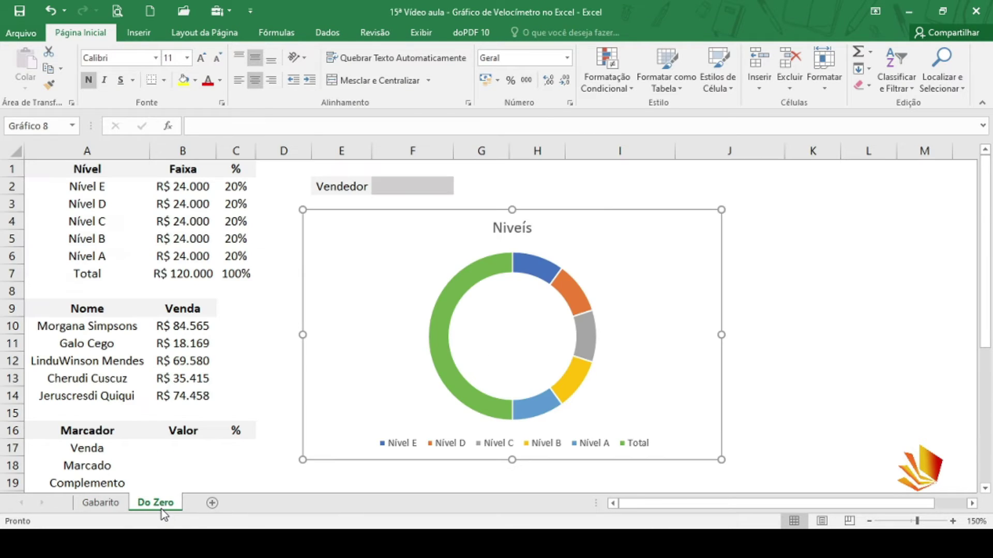
pyautogui.click(524, 227)
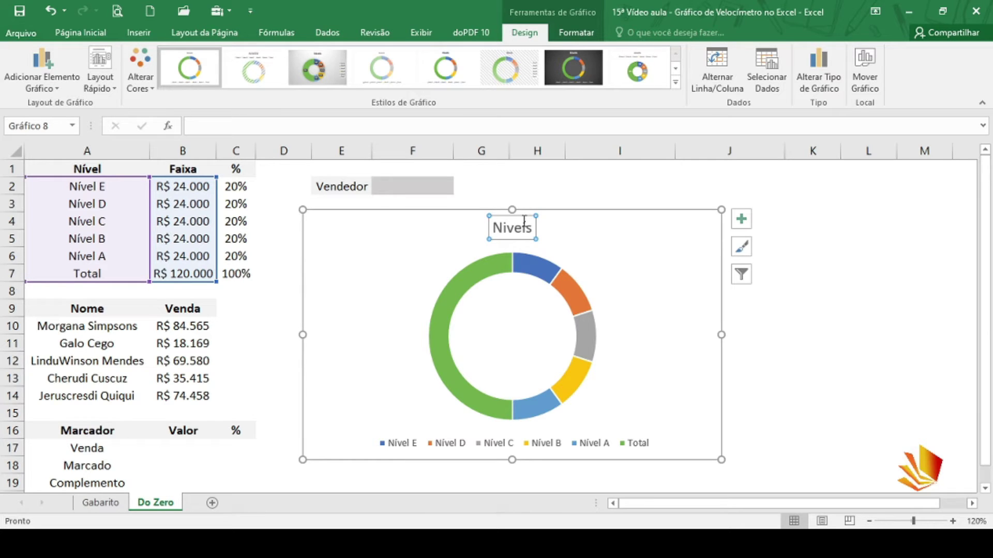
pyautogui.press('Delete')
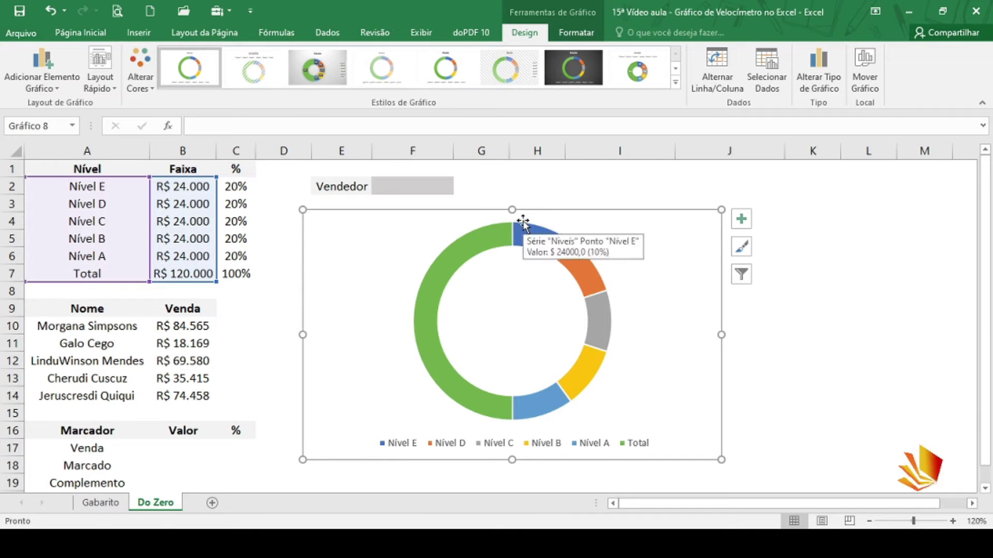
# Step: Remove the shape outline from the whole levels series in the doughnut chart
pyautogui.click(498, 234)
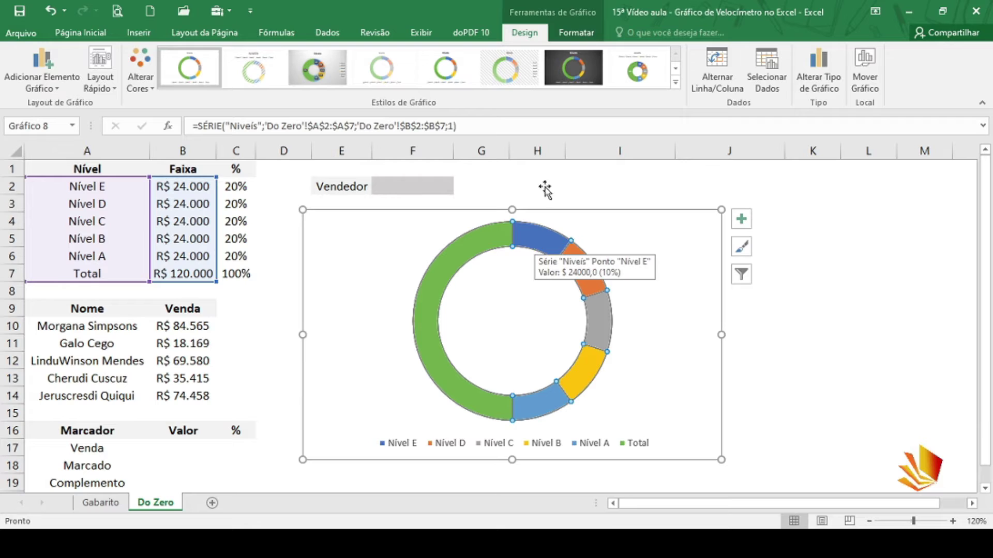
pyautogui.click(589, 36)
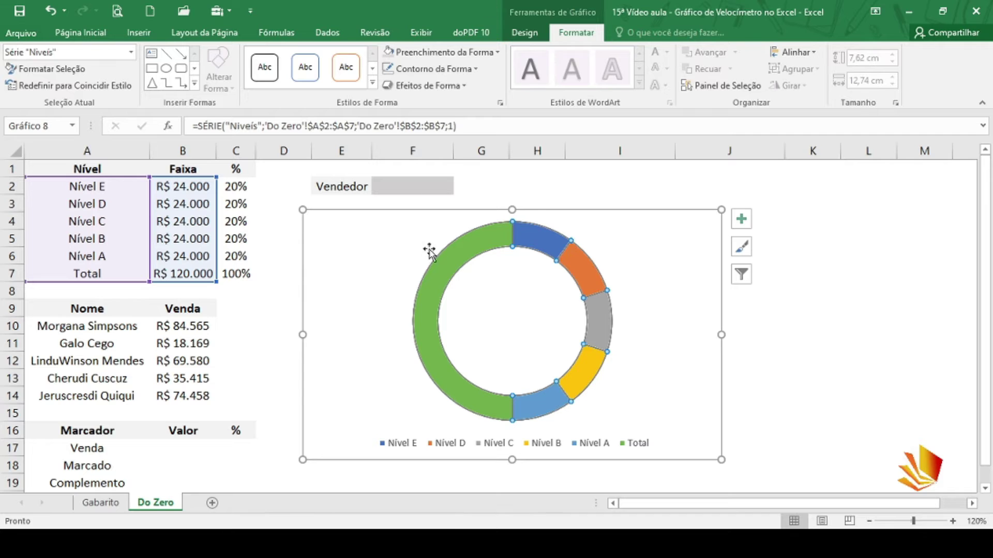
pyautogui.click(615, 190)
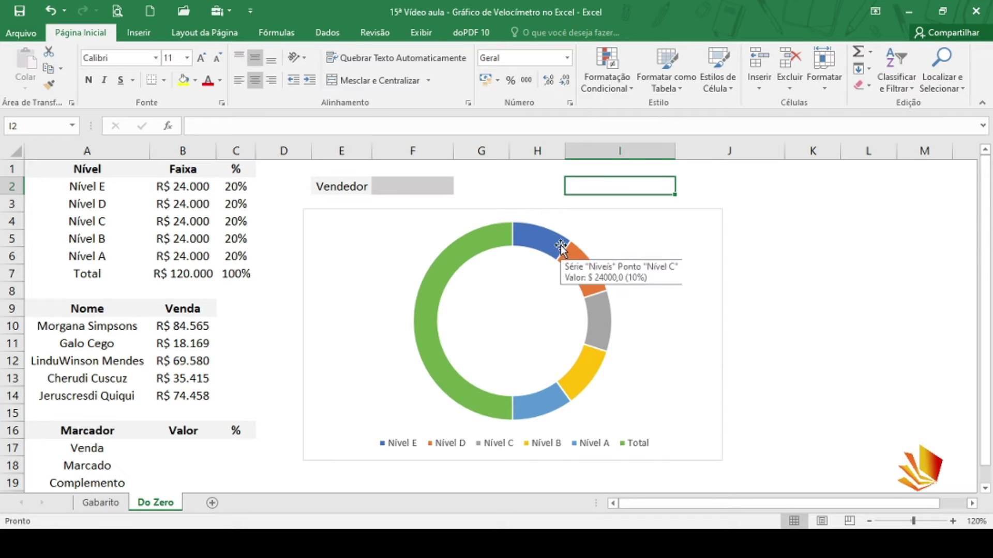
pyautogui.click(495, 238)
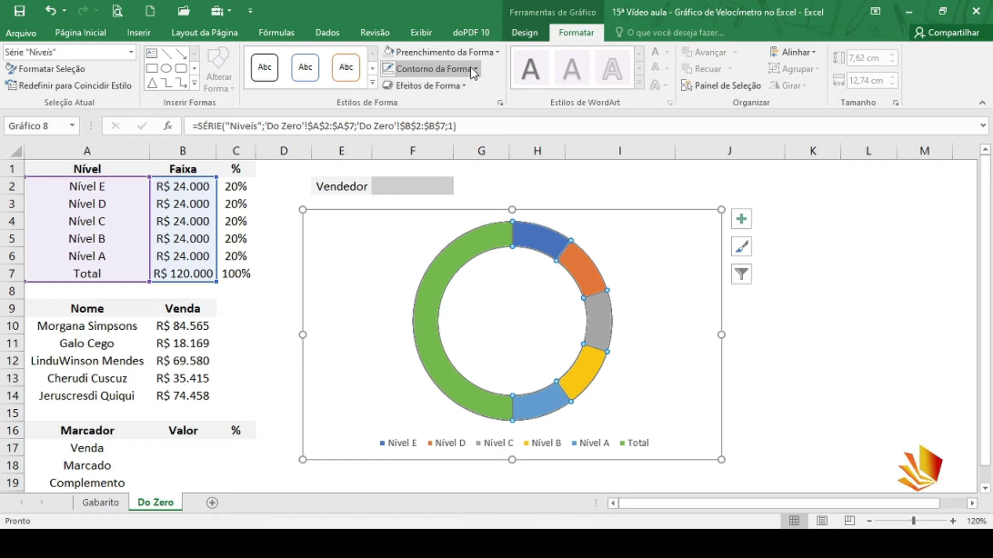
pyautogui.click(472, 69)
pyautogui.click(414, 244)
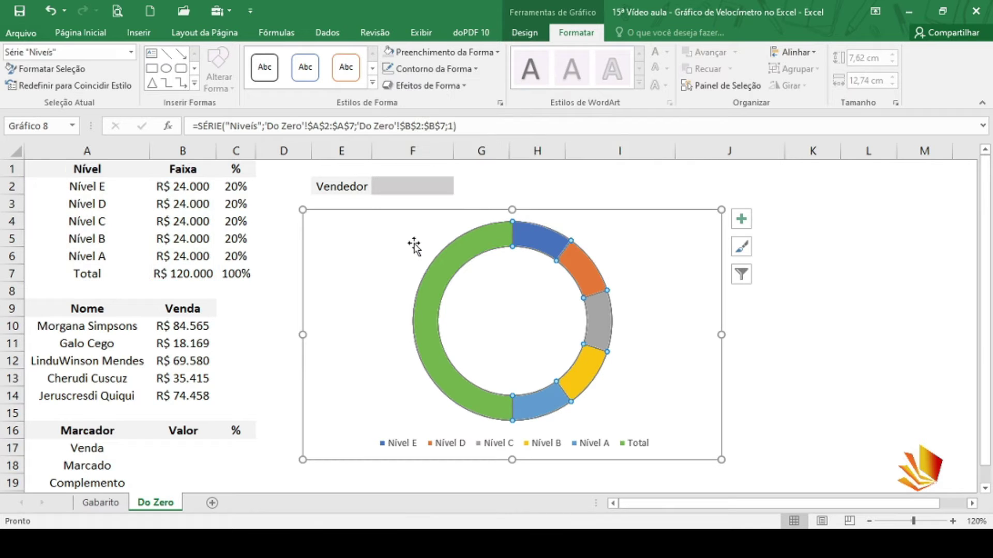
pyautogui.click(534, 189)
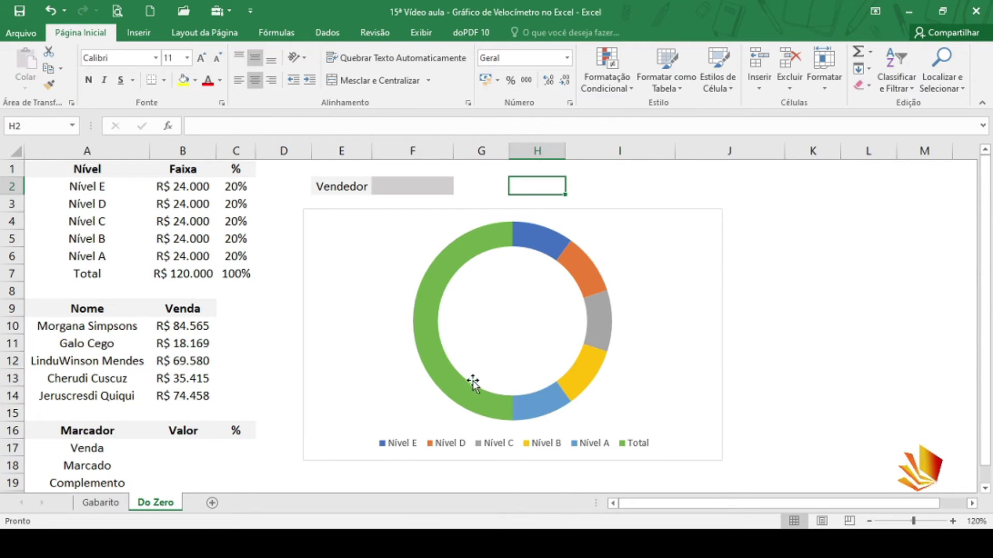
# Step: Select only the Total slice of the doughnut and set its shape fill to no fill
pyautogui.moveTo(436, 317)
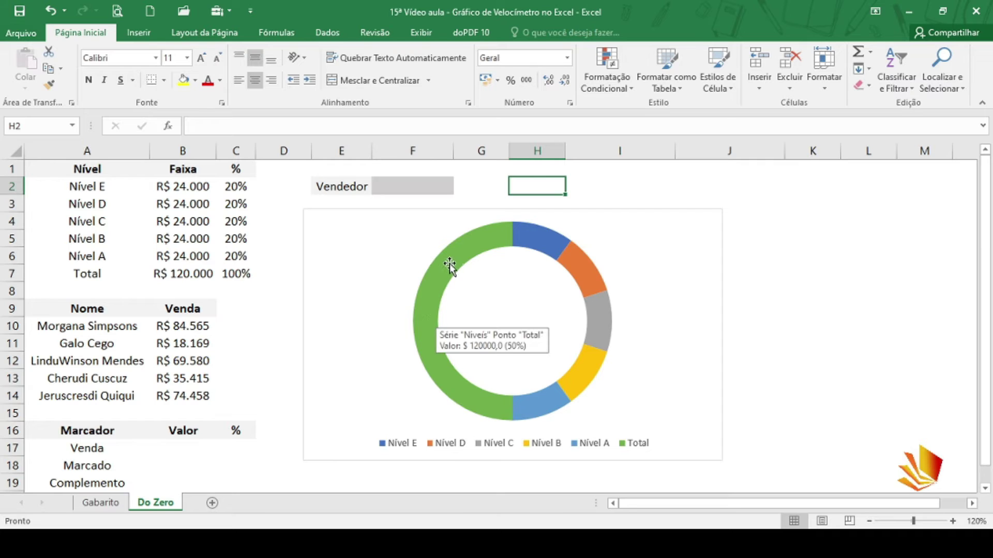
pyautogui.click(452, 261)
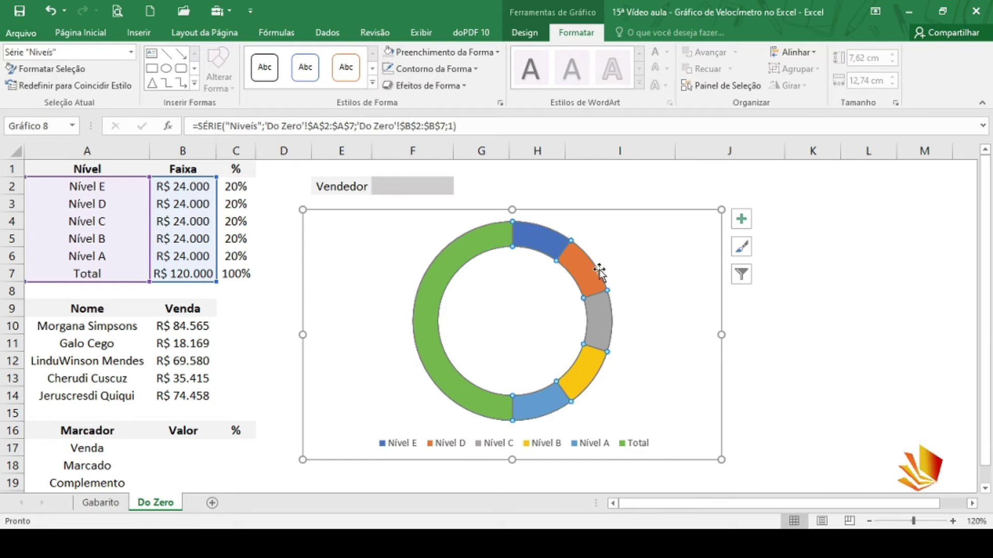
pyautogui.click(459, 250)
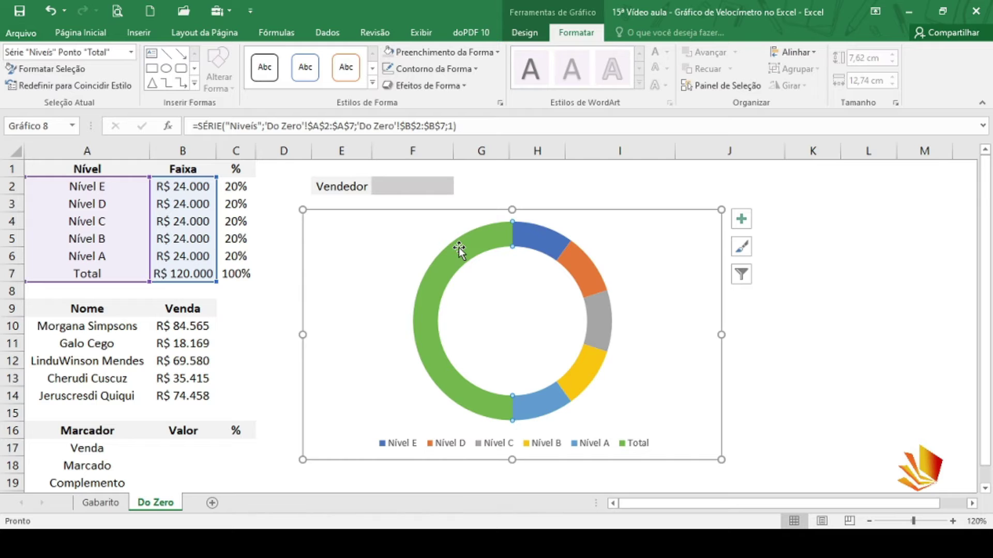
pyautogui.click(594, 190)
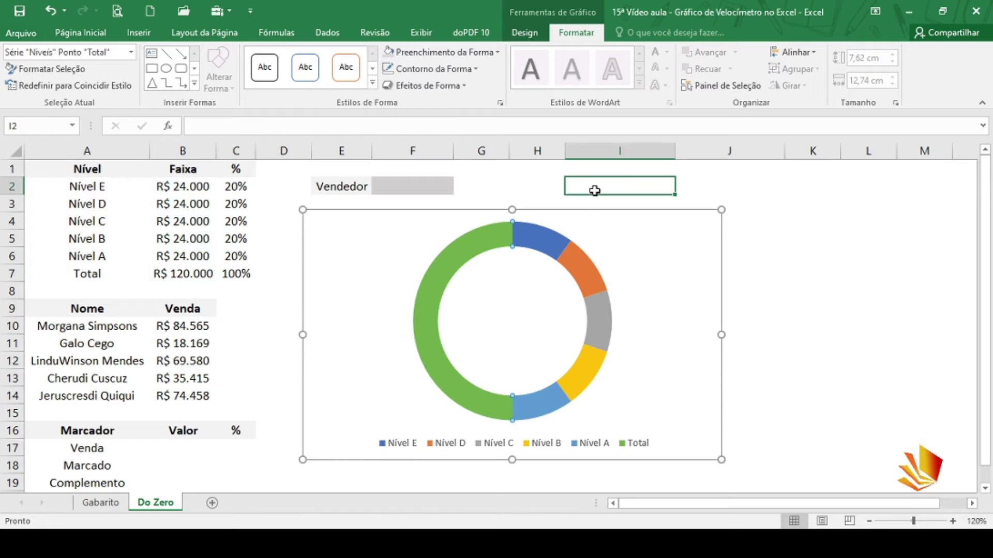
pyautogui.click(486, 239)
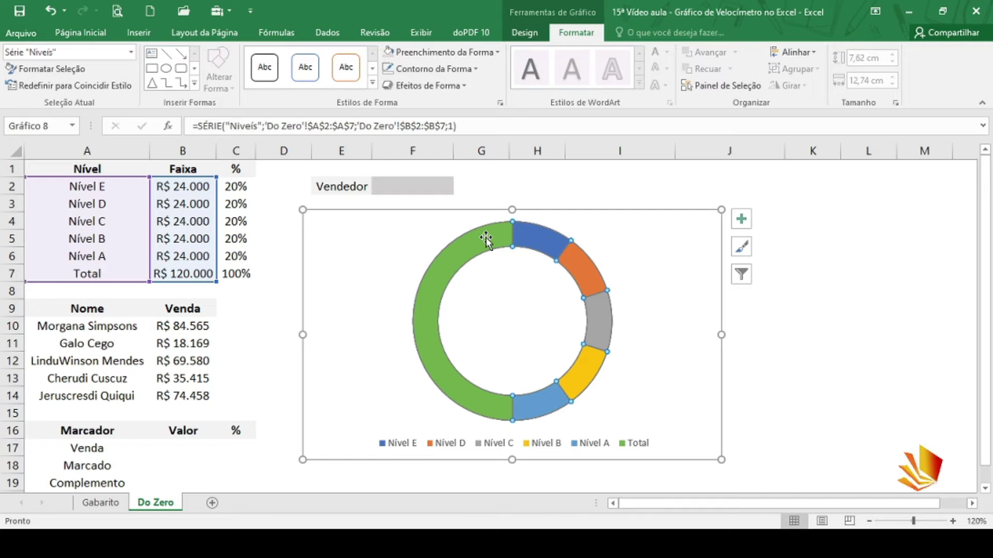
pyautogui.click(486, 239)
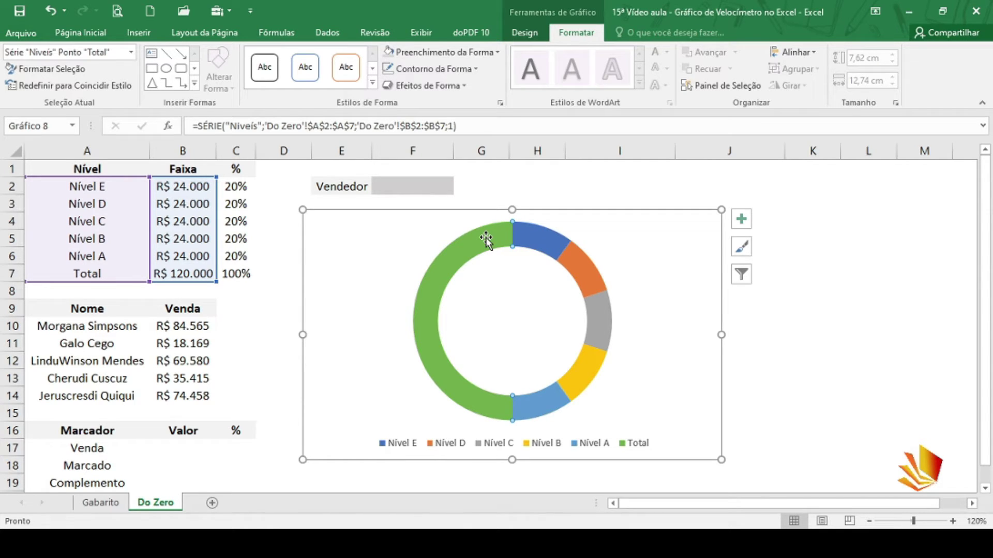
pyautogui.click(442, 50)
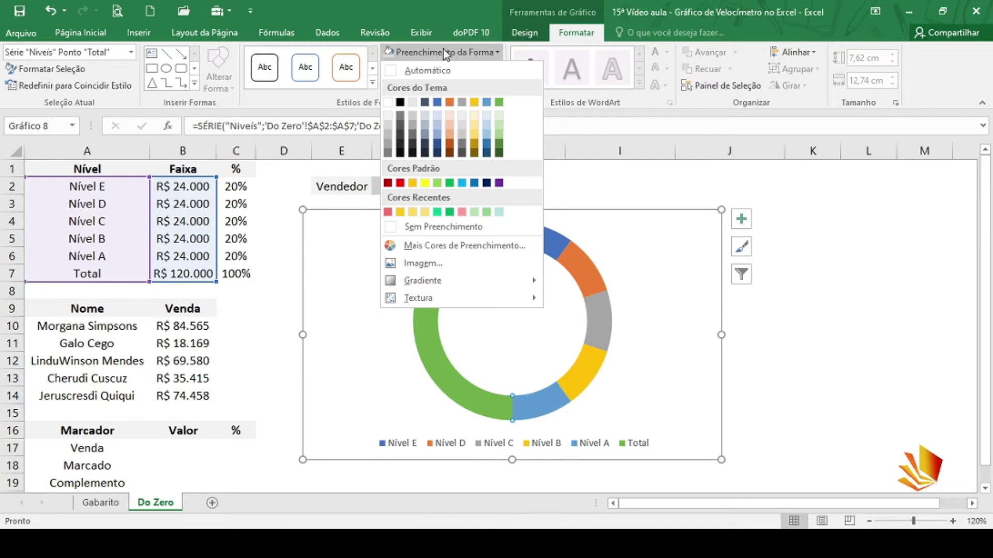
pyautogui.click(400, 228)
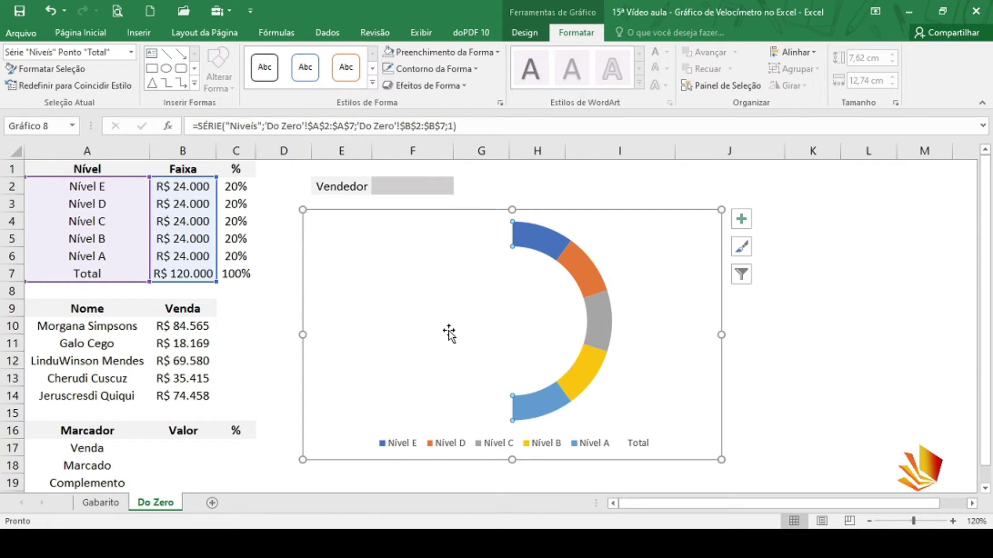
# Step: Check the gauge's orientation on the Gabarito sheet and open the series formatting options for the whole doughnut on Do Zero
pyautogui.click(100, 502)
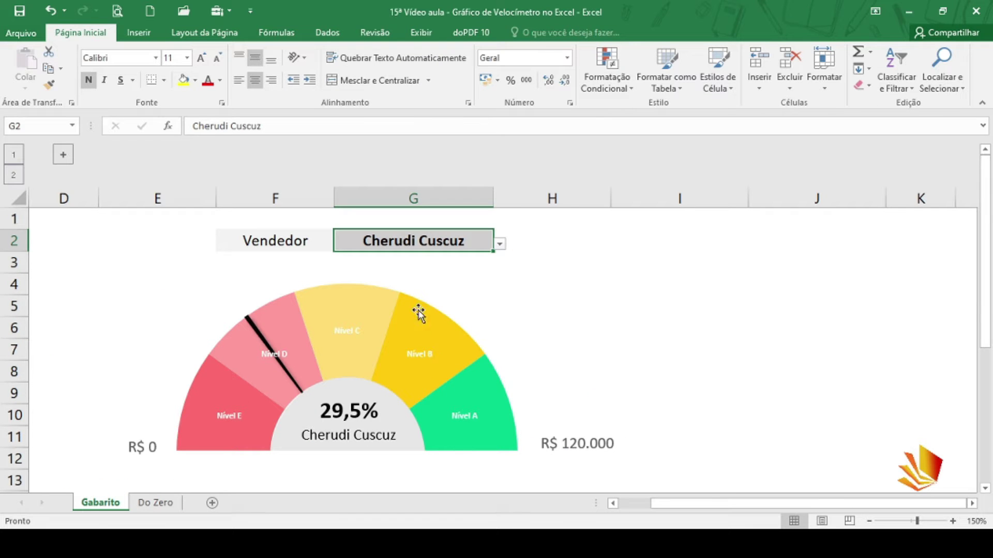
pyautogui.click(177, 501)
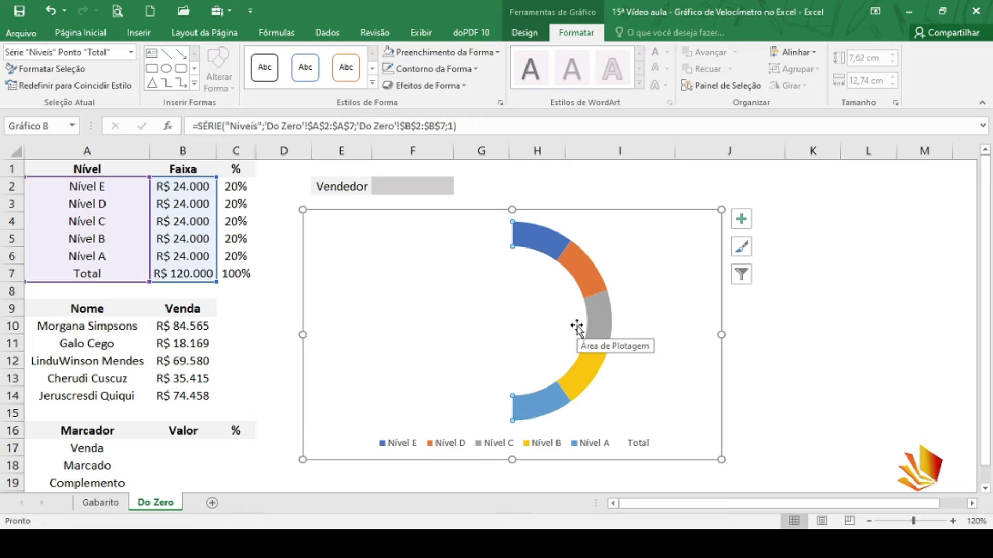
pyautogui.rightClick(603, 309)
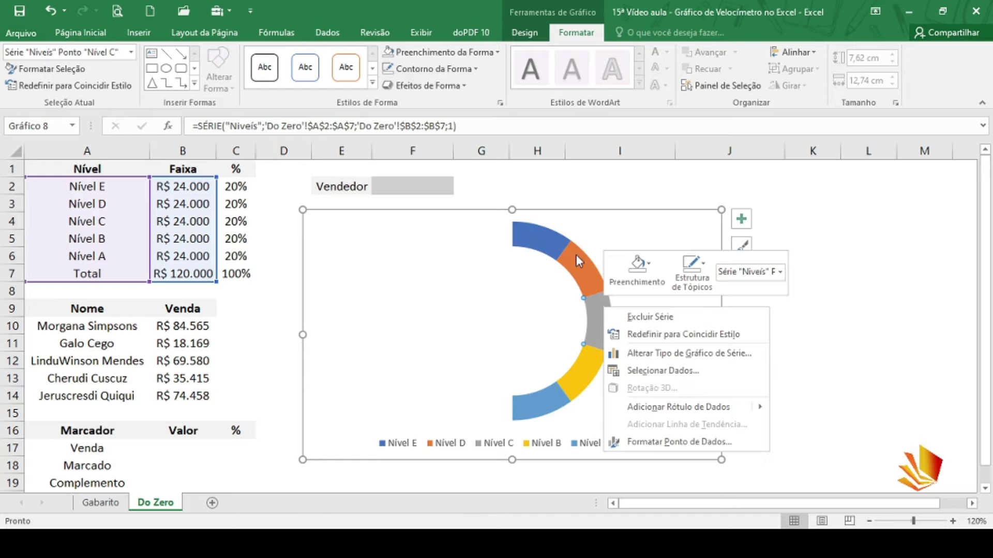
pyautogui.click(585, 197)
pyautogui.click(584, 195)
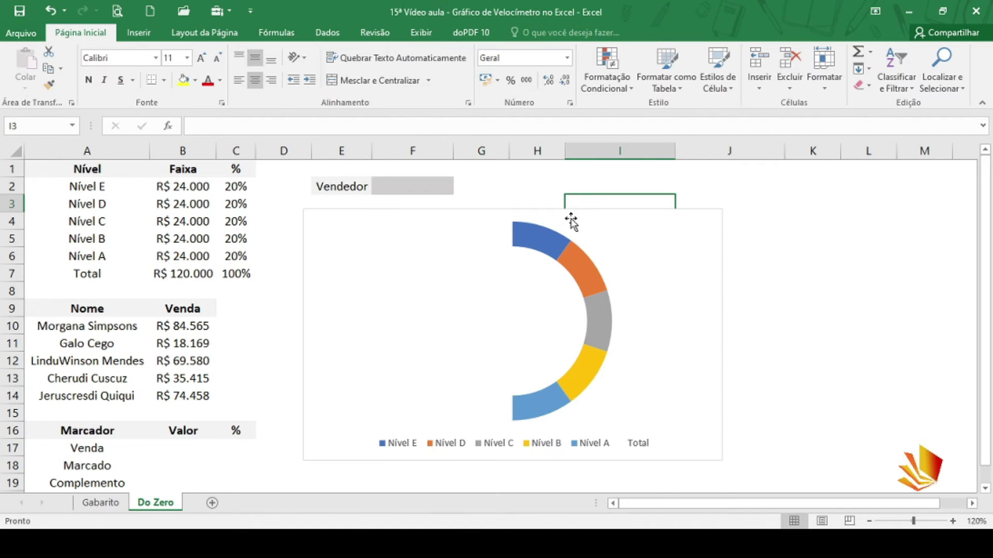
pyautogui.click(554, 244)
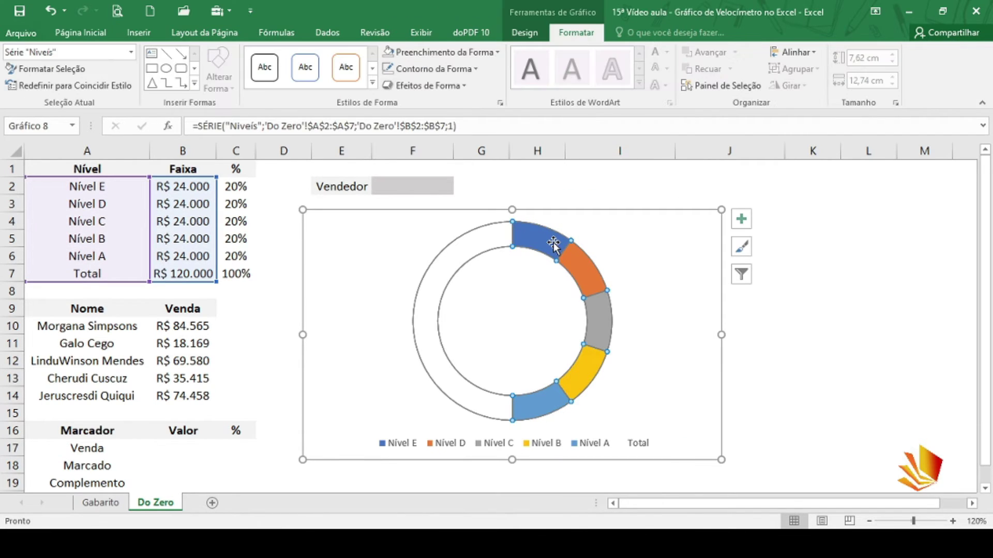
pyautogui.rightClick(553, 244)
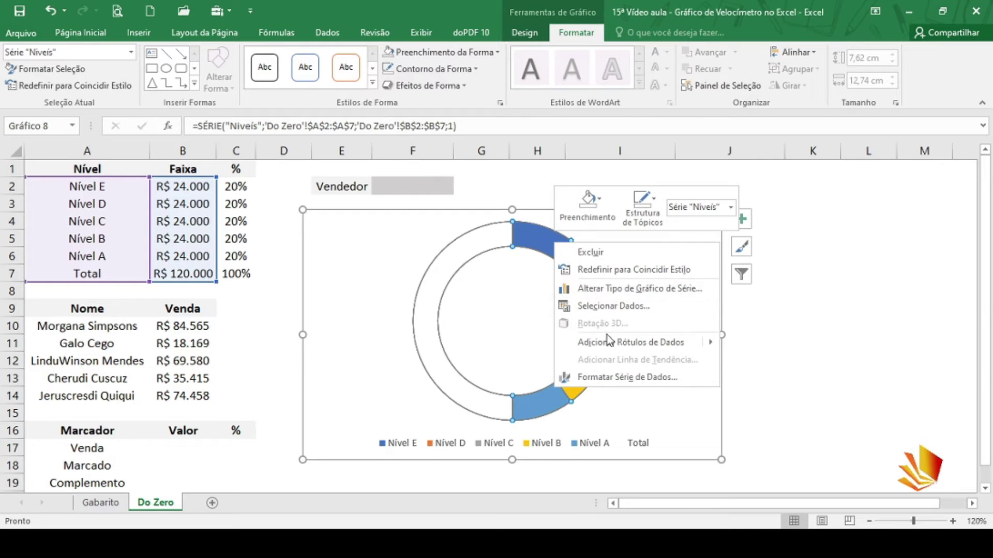
pyautogui.click(615, 377)
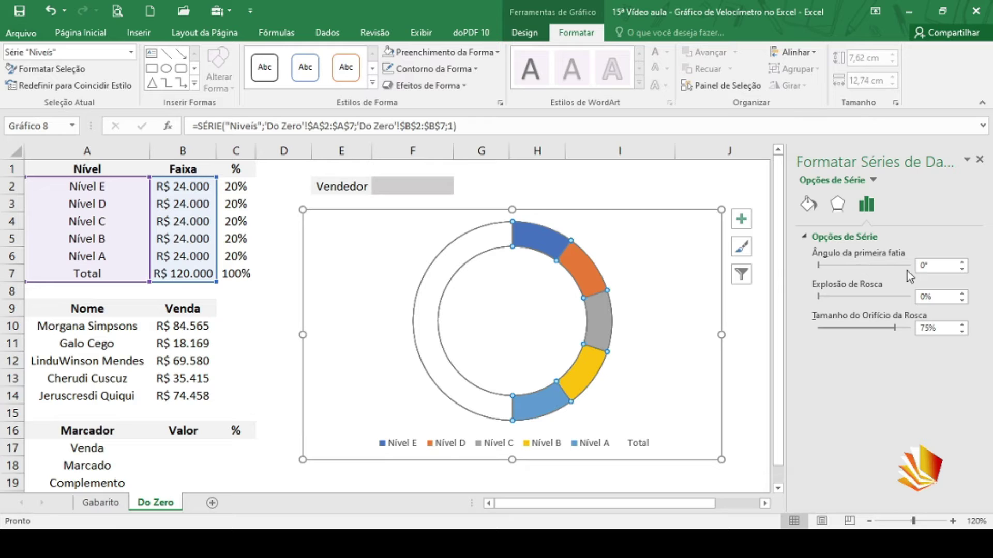
# Step: Rotate the doughnut so the levels form the upper half by setting the first slice angle to 270°
pyautogui.moveTo(819, 265); pyautogui.dragTo(850, 267)
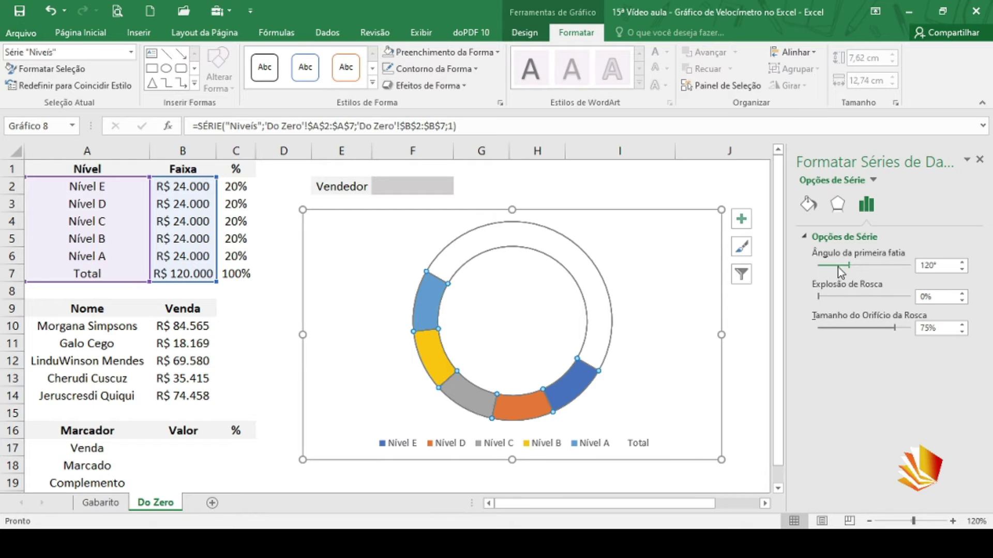
pyautogui.moveTo(848, 268); pyautogui.dragTo(884, 266)
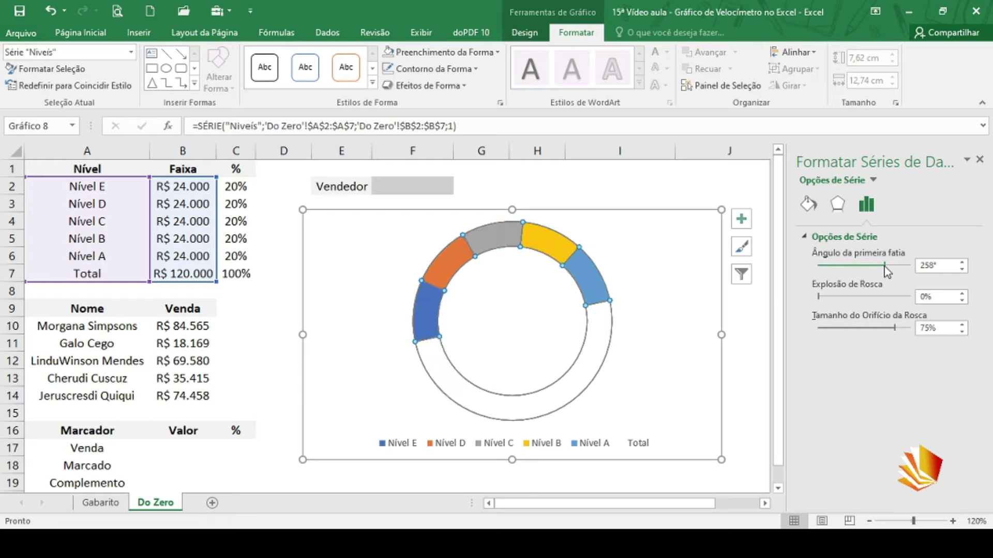
pyautogui.moveTo(936, 268); pyautogui.dragTo(915, 268)
pyautogui.write('270')
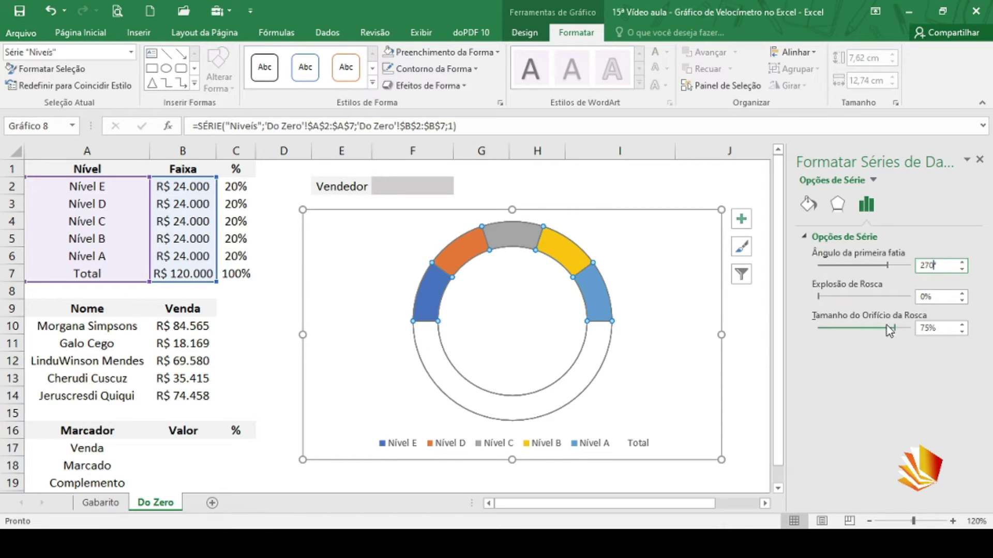
# Step: Try a doughnut explosion of 115% on the levels series and restore it to 0%
pyautogui.click(817, 296)
pyautogui.moveTo(817, 296); pyautogui.dragTo(846, 300)
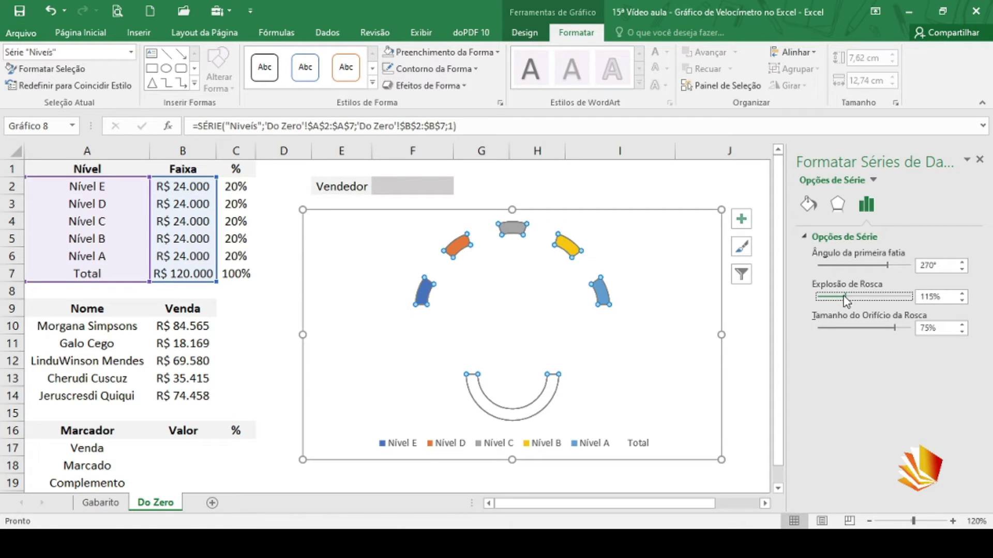
pyautogui.moveTo(846, 300); pyautogui.dragTo(798, 299)
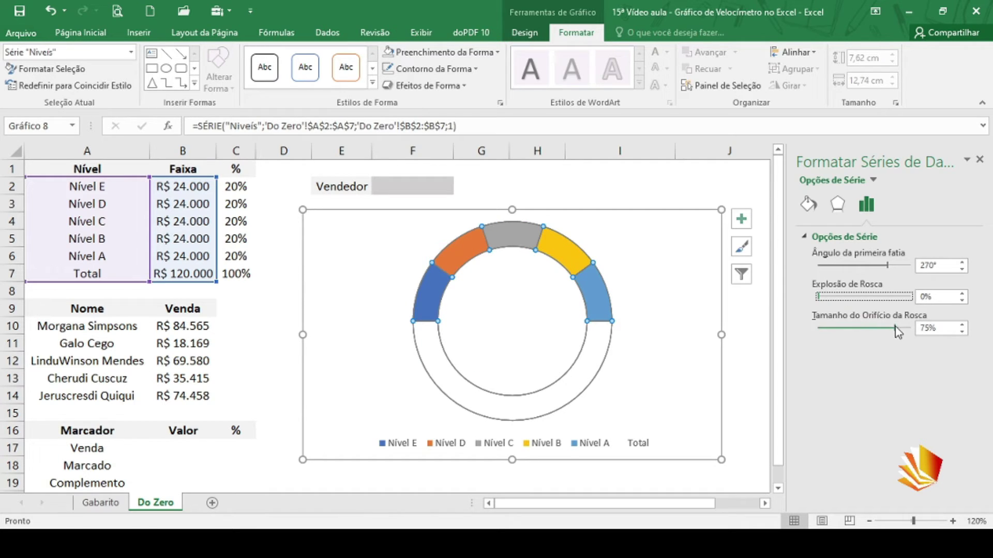
# Step: Try different doughnut hole sizes, settle on 50% for the levels series, and close the series formatting options
pyautogui.moveTo(894, 327); pyautogui.dragTo(910, 331)
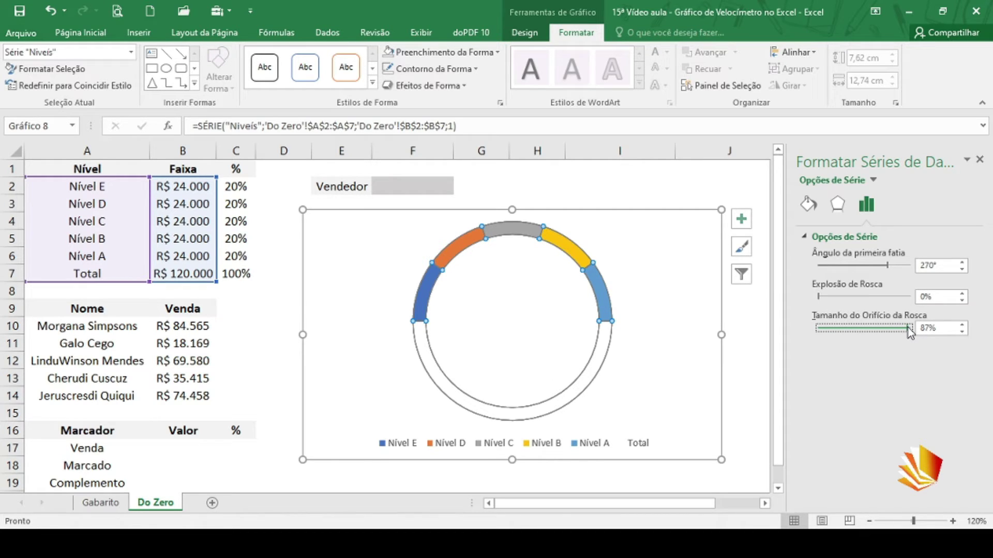
pyautogui.moveTo(909, 331); pyautogui.dragTo(845, 328)
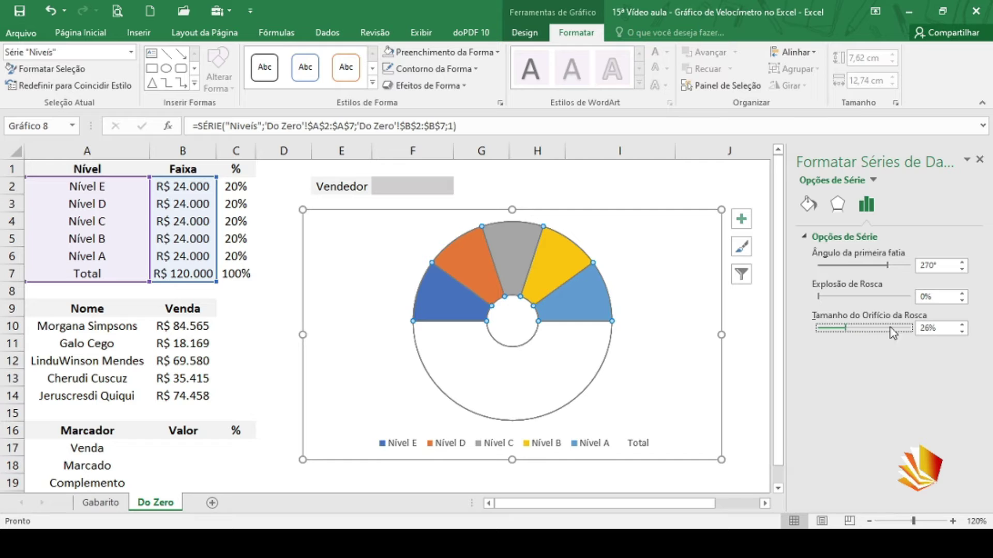
pyautogui.click(935, 329)
pyautogui.press('BackSpace')
pyautogui.press('BackSpace')
pyautogui.press('BackSpace')
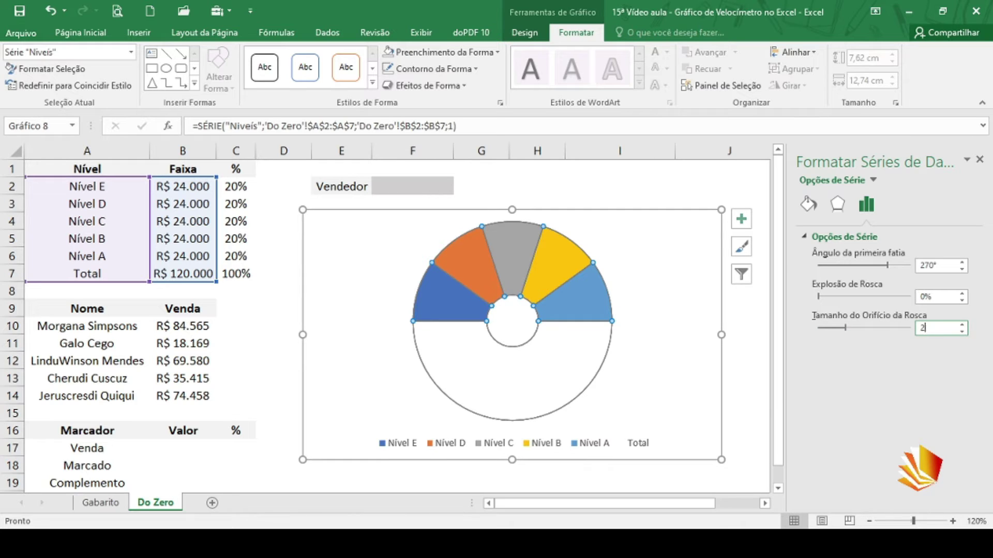
pyautogui.write('50')
pyautogui.press('Return')
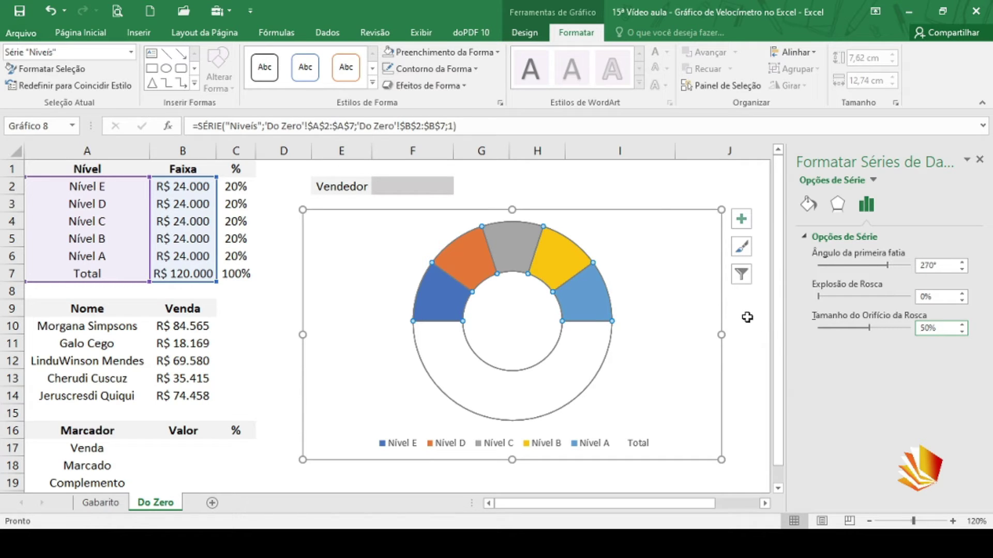
pyautogui.click(659, 200)
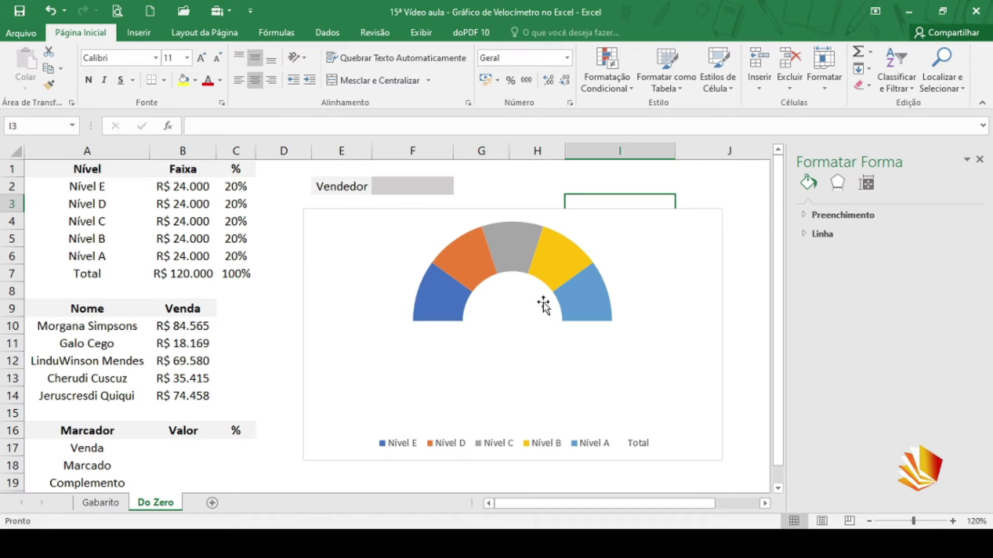
pyautogui.moveTo(519, 253)
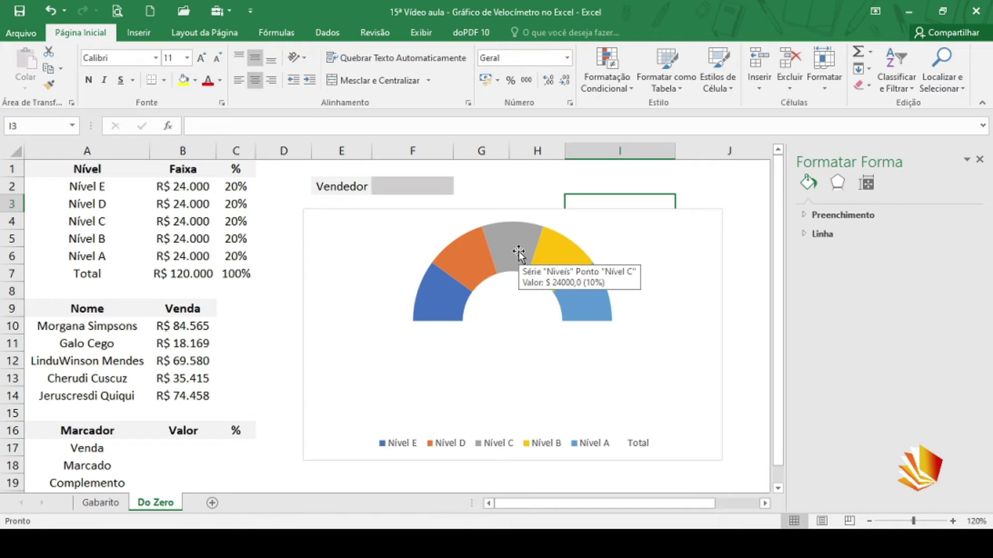
pyautogui.moveTo(474, 256)
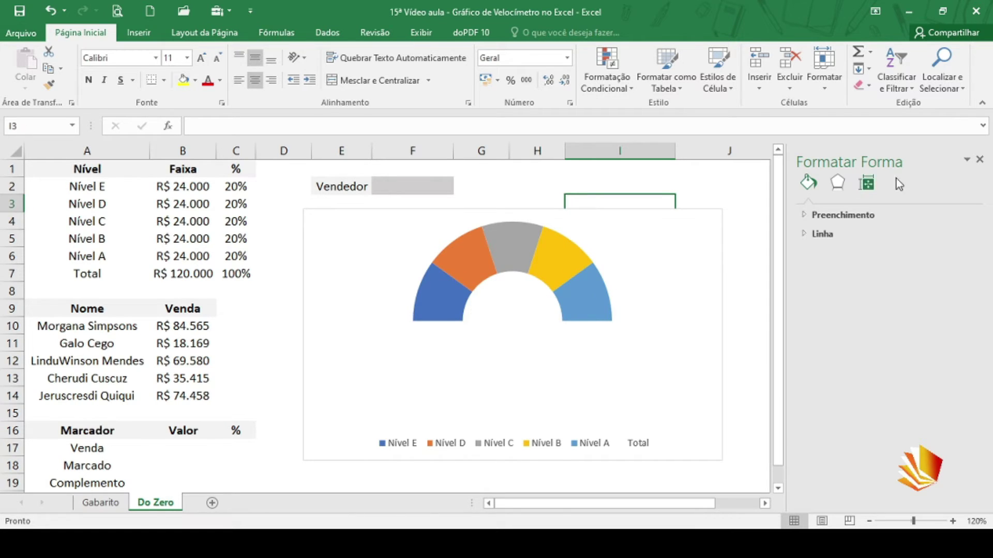
pyautogui.click(980, 163)
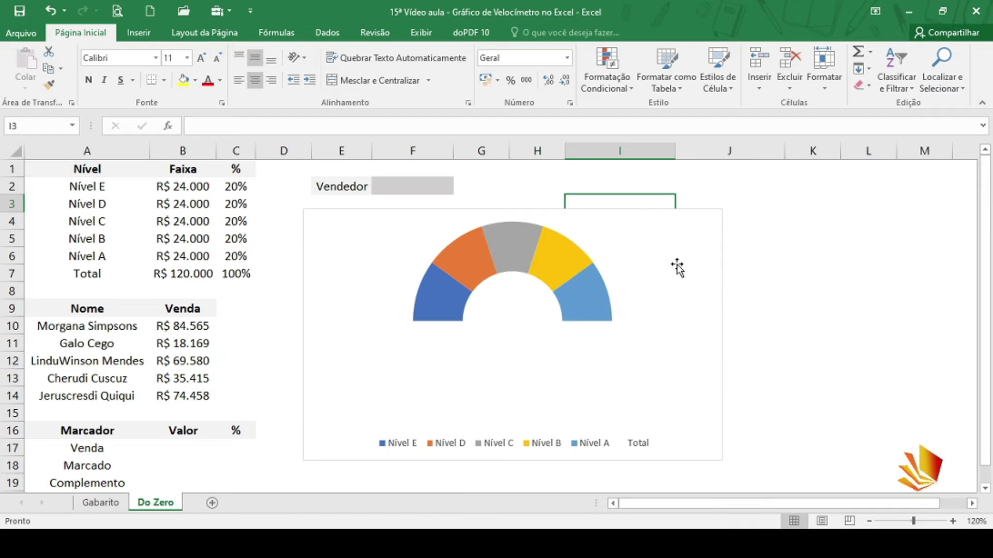
# Step: Add data labels to the levels half-doughnut chart
pyautogui.click(642, 288)
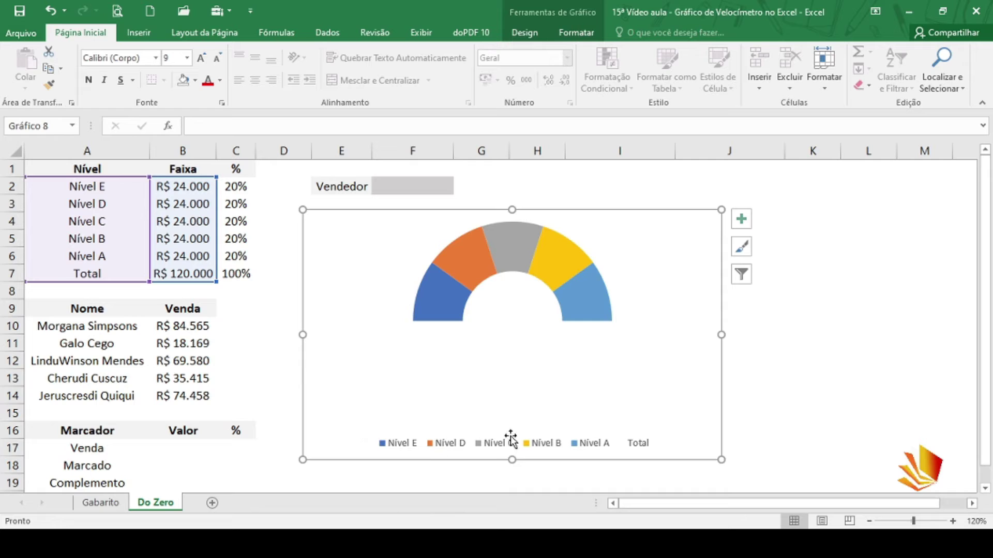
pyautogui.moveTo(597, 284)
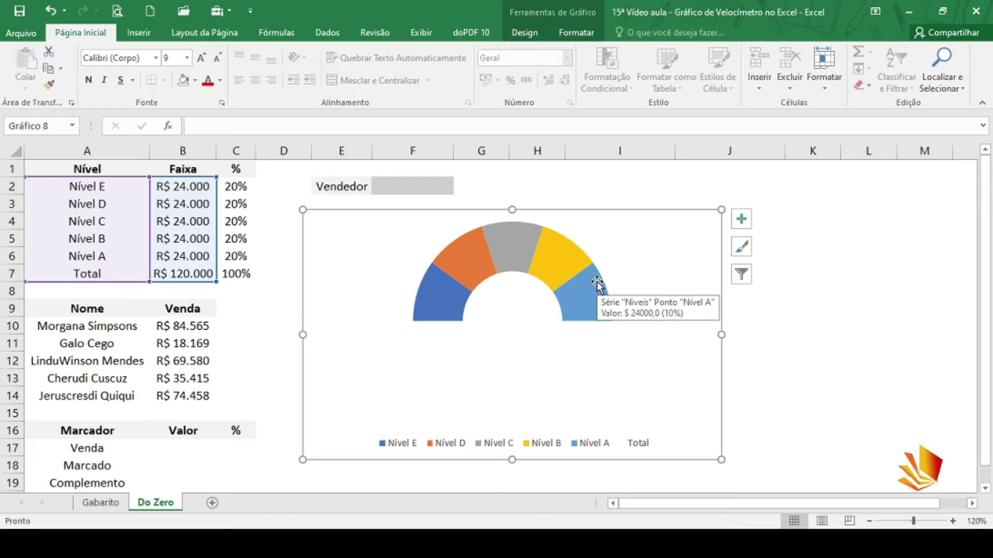
pyautogui.click(741, 232)
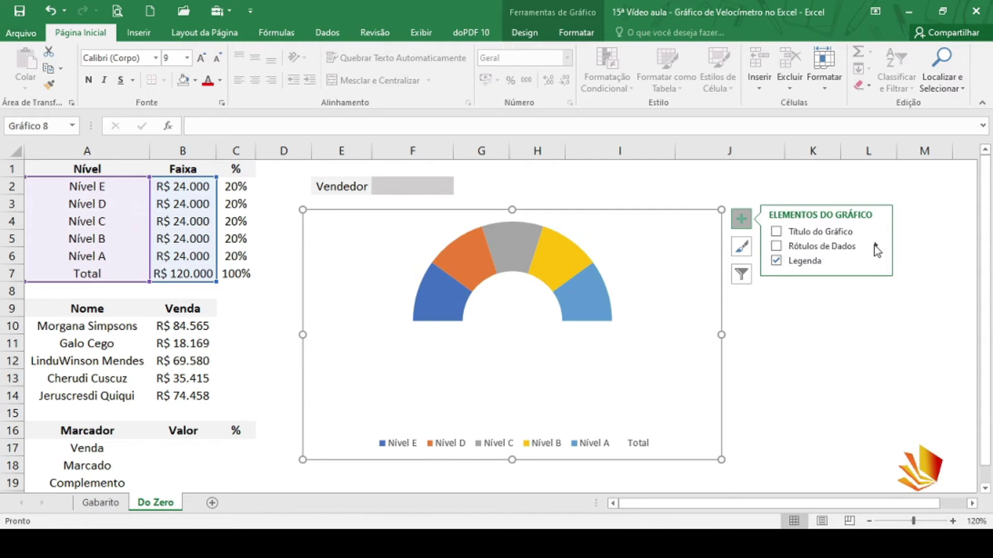
pyautogui.click(846, 247)
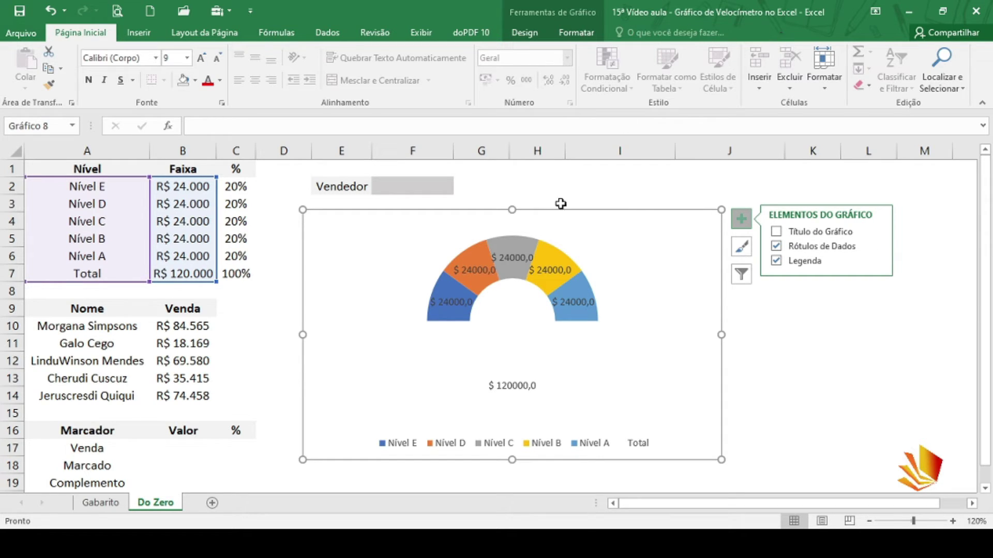
pyautogui.click(738, 228)
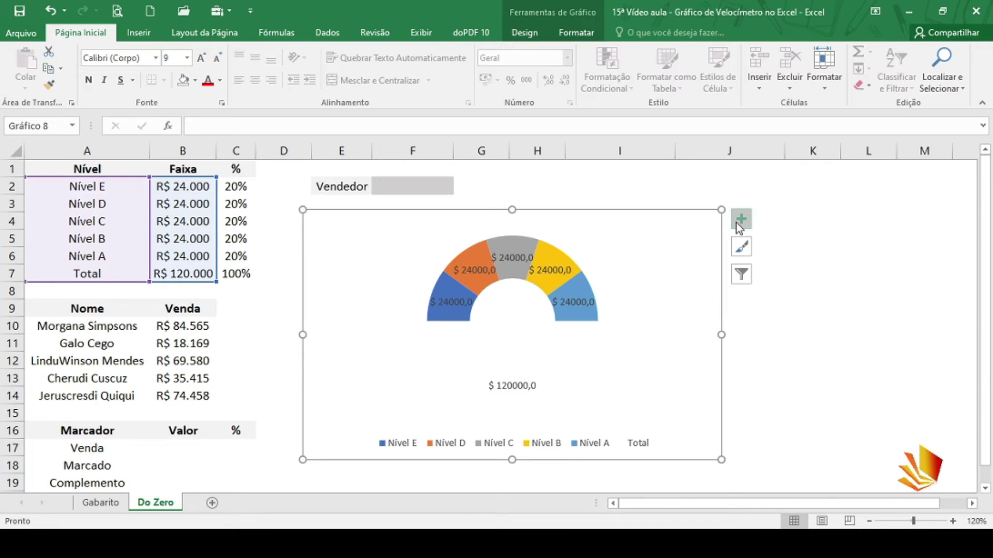
# Step: Open the data label formatting options, try the category name as content, and turn off both the value and the category name
pyautogui.click(558, 269)
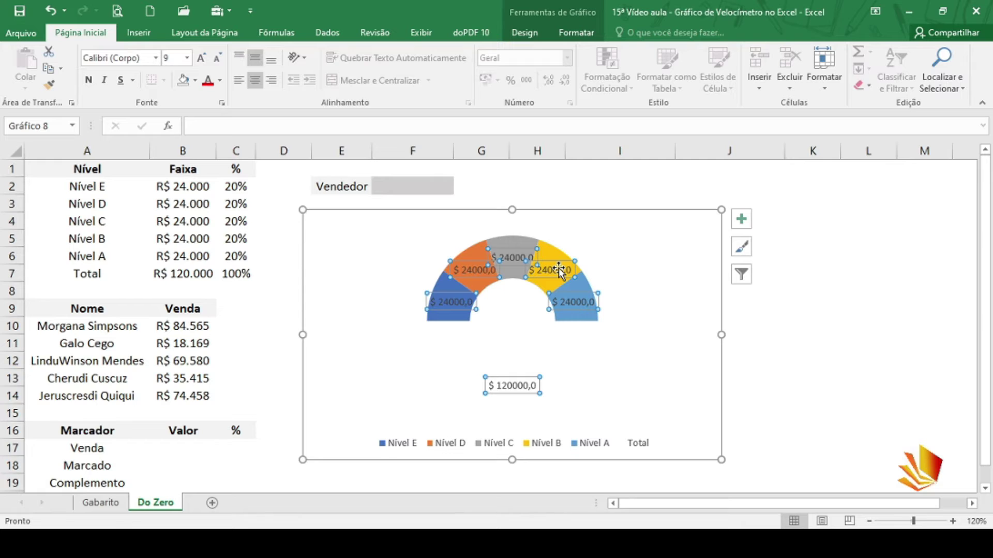
pyautogui.rightClick(559, 270)
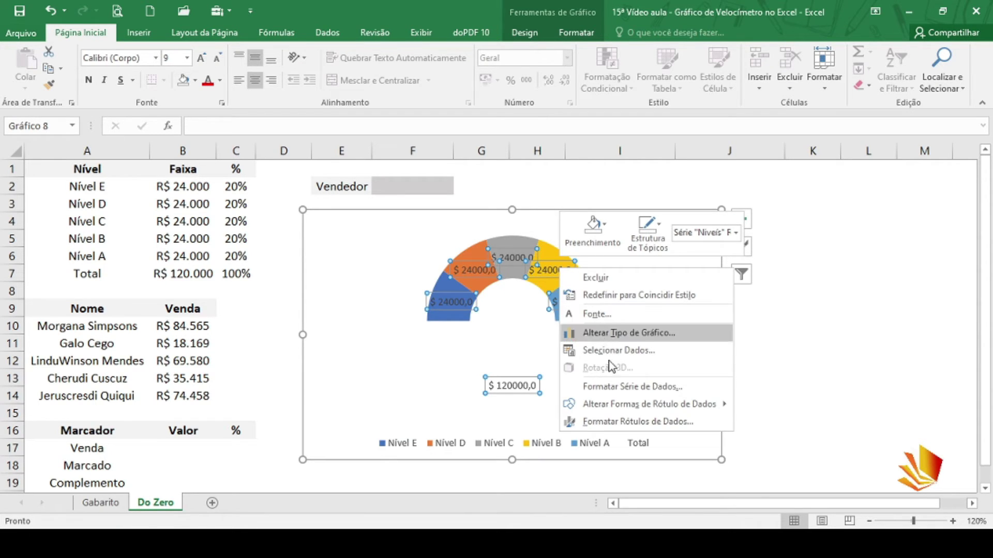
pyautogui.click(622, 424)
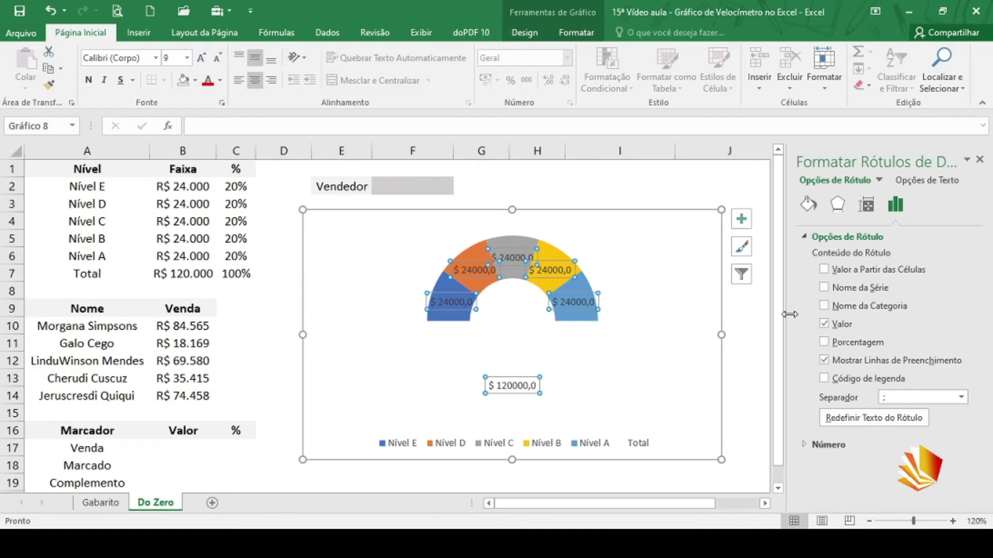
pyautogui.click(829, 306)
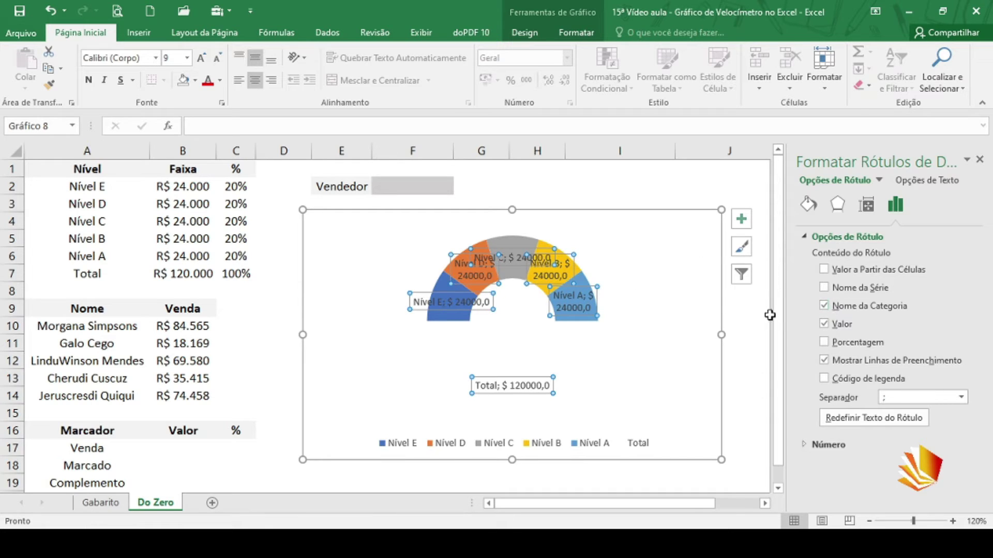
pyautogui.click(823, 329)
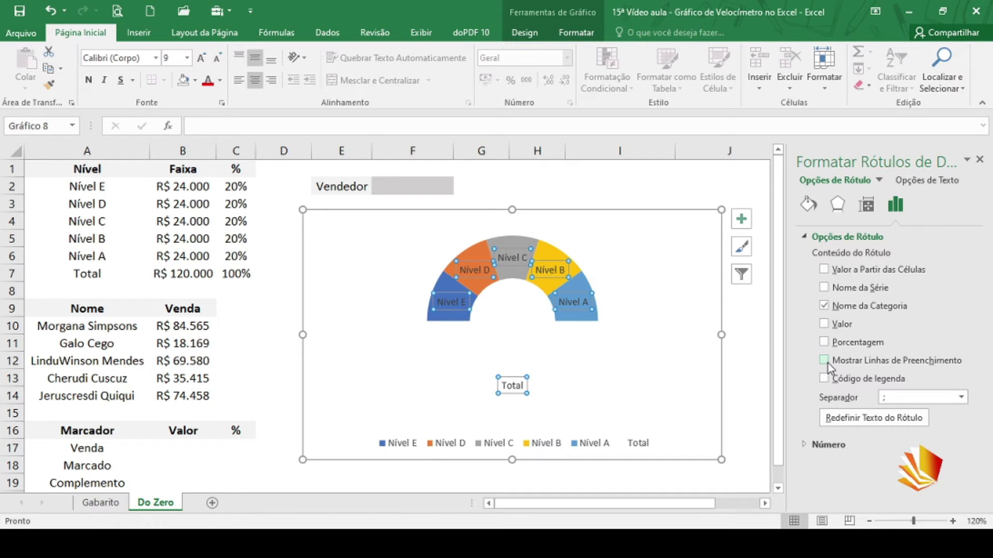
pyautogui.click(825, 305)
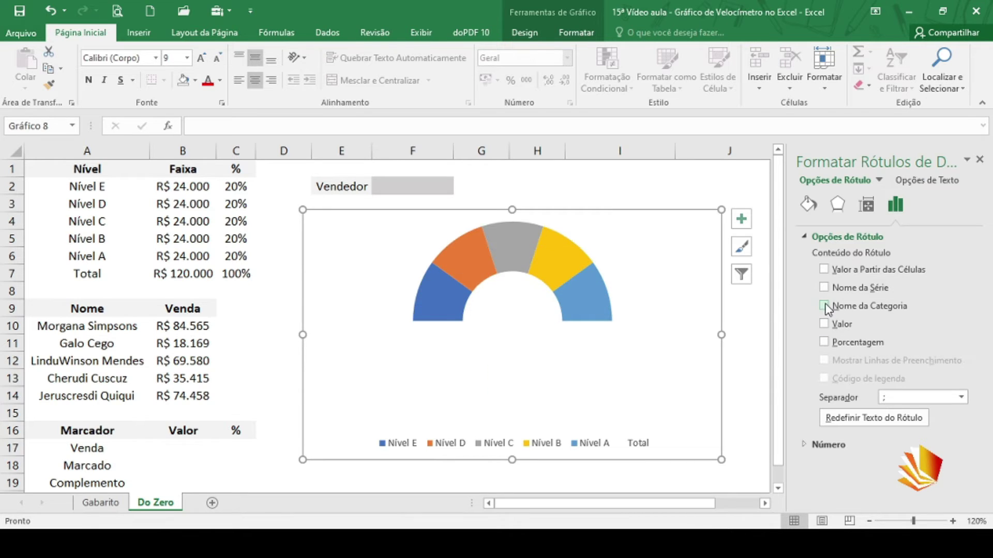
# Step: Take the data label text from cells, using the level names in A2:A6 of the Do Zero sheet
pyautogui.click(822, 271)
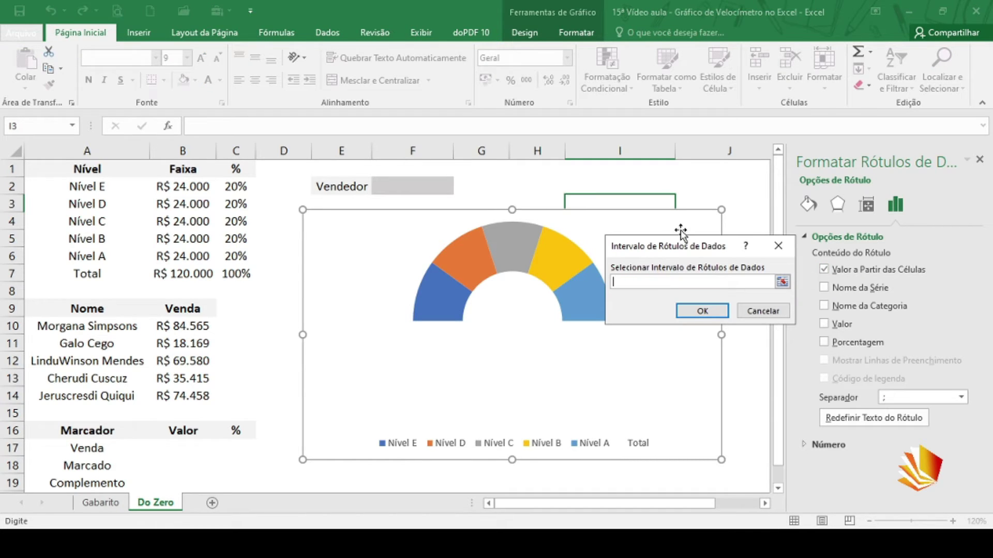
pyautogui.moveTo(682, 242); pyautogui.dragTo(662, 212)
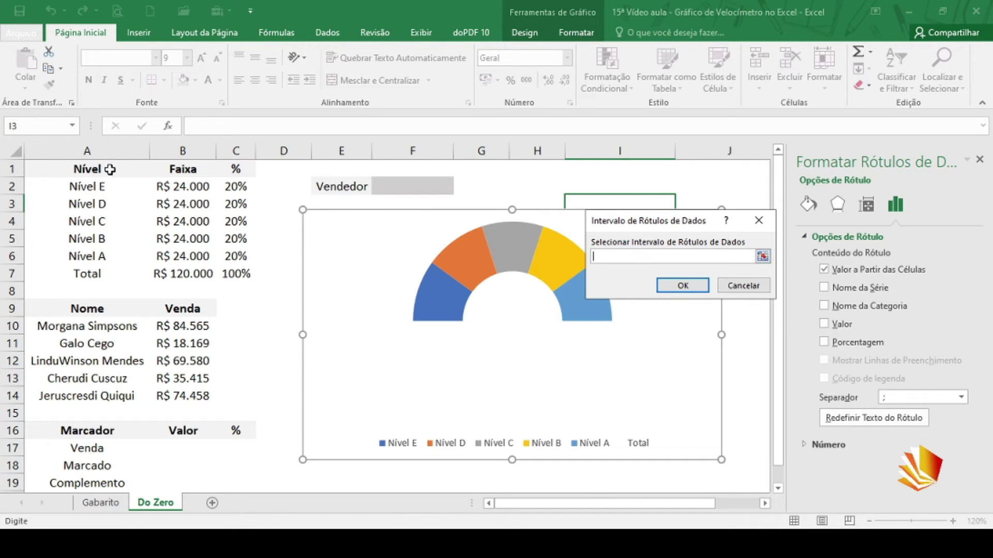
pyautogui.moveTo(106, 186); pyautogui.dragTo(107, 258)
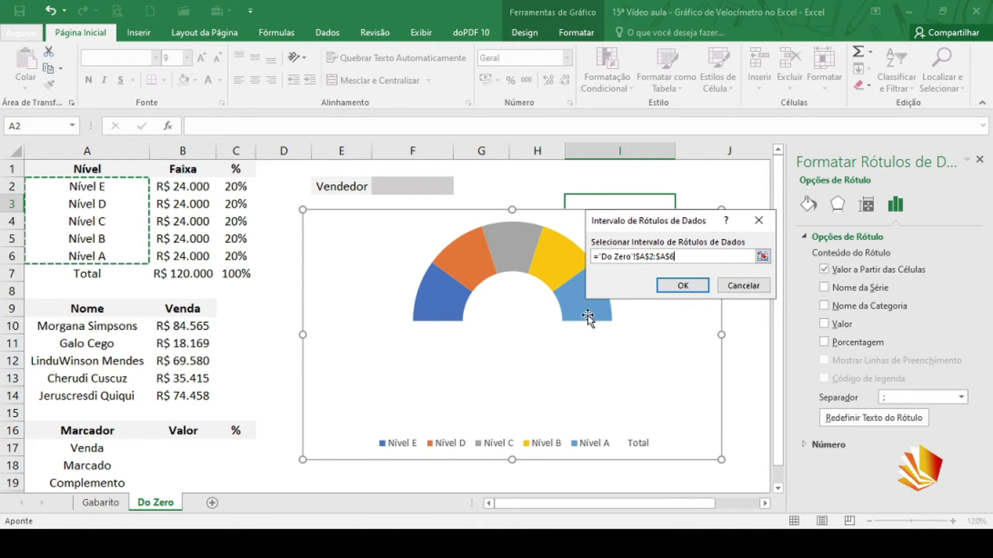
pyautogui.click(696, 287)
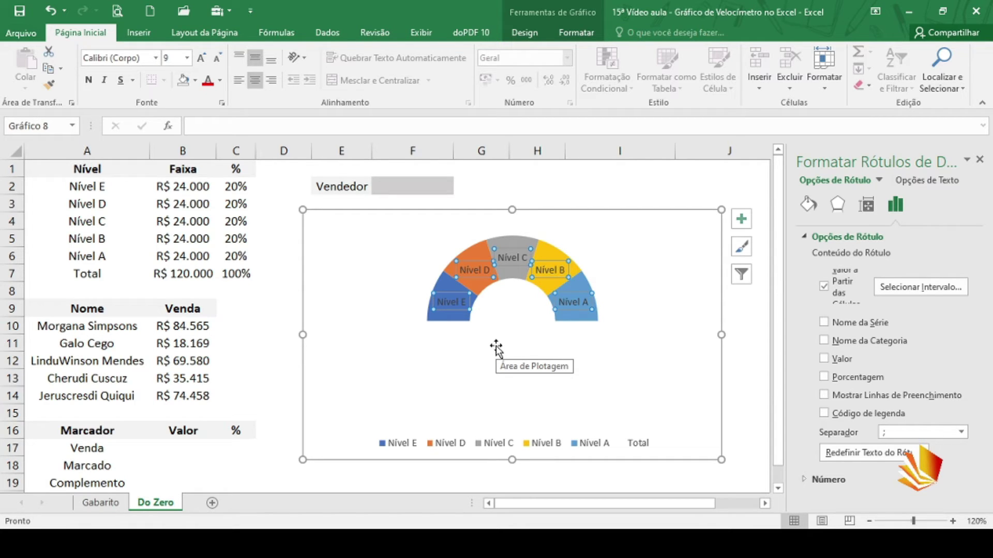
# Step: Close the label formatting options and delete the legend from the gauge chart
pyautogui.click(980, 160)
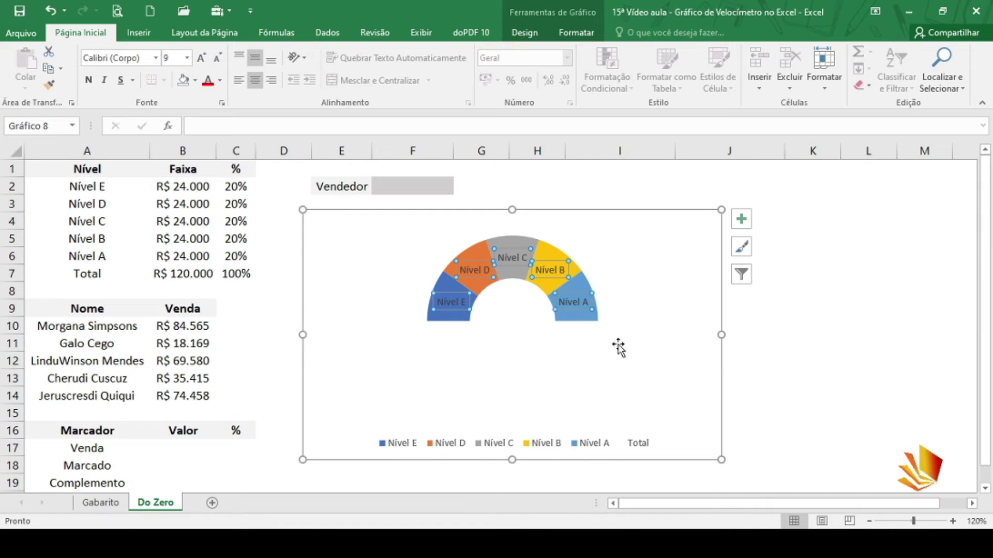
pyautogui.click(517, 435)
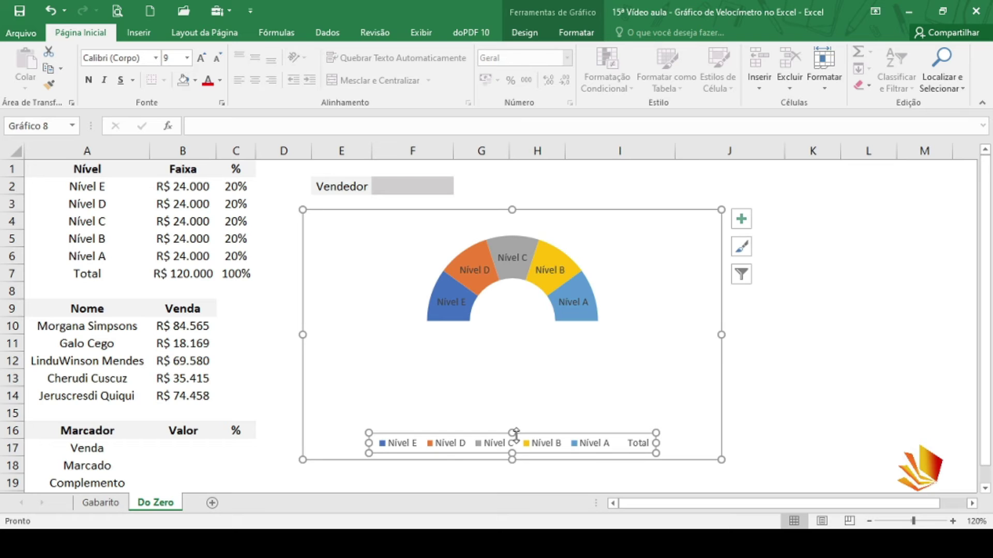
pyautogui.press('Delete')
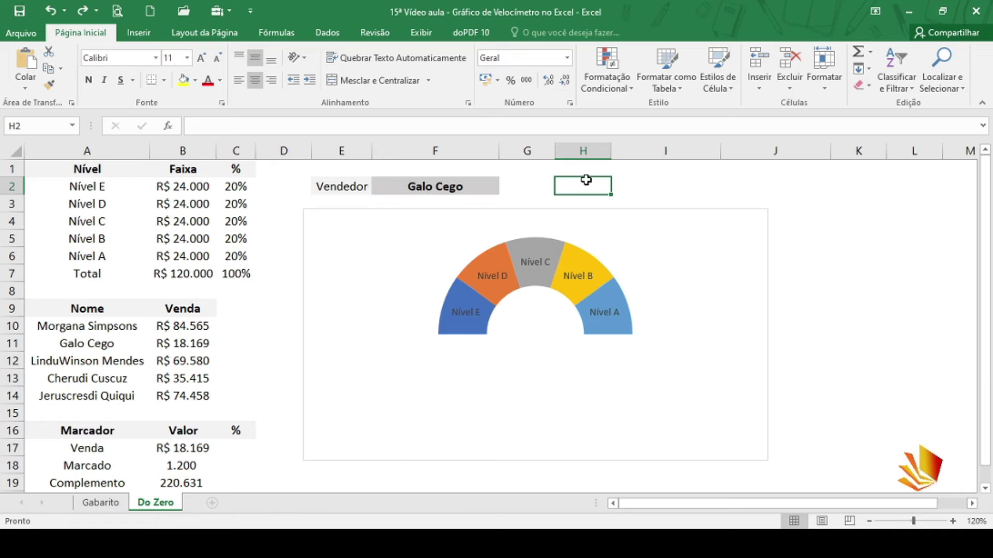
# Step: Select only the Nível A slice of the gauge and fill it with the darkest theme green
pyautogui.click(578, 262)
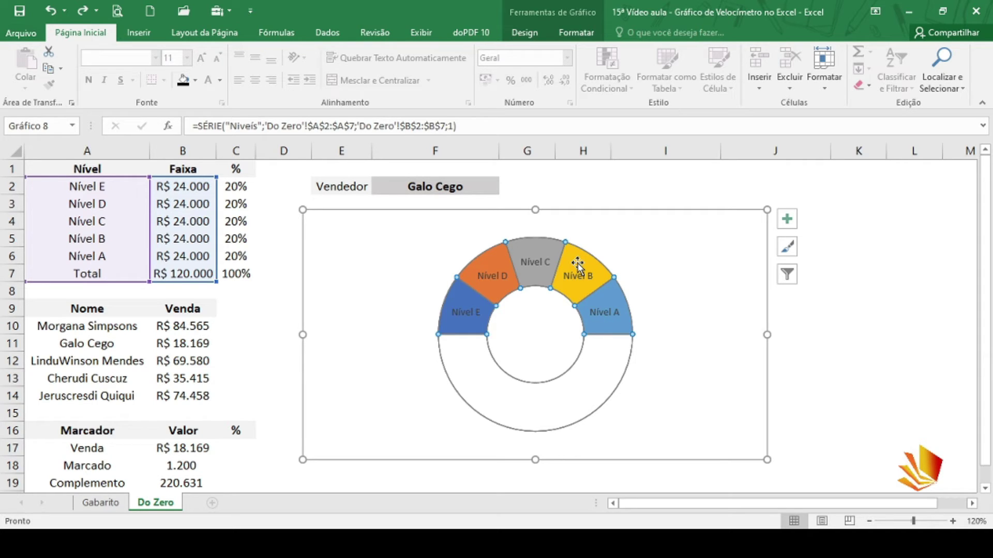
pyautogui.click(651, 200)
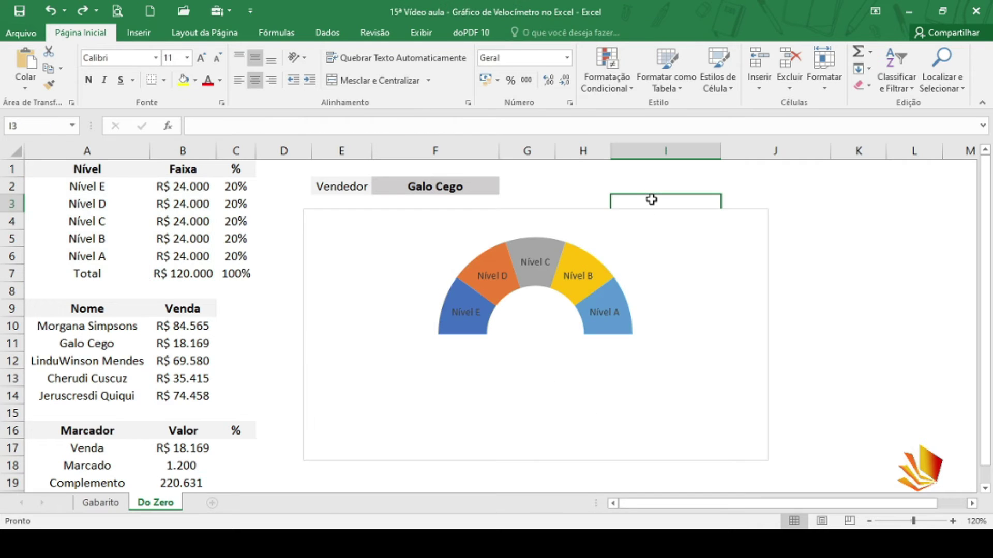
pyautogui.click(622, 299)
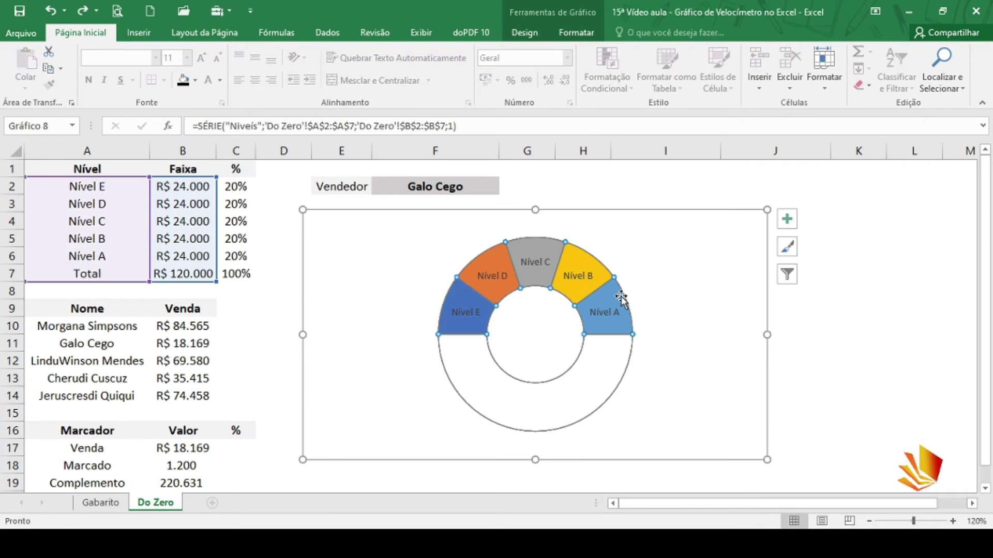
pyautogui.click(621, 298)
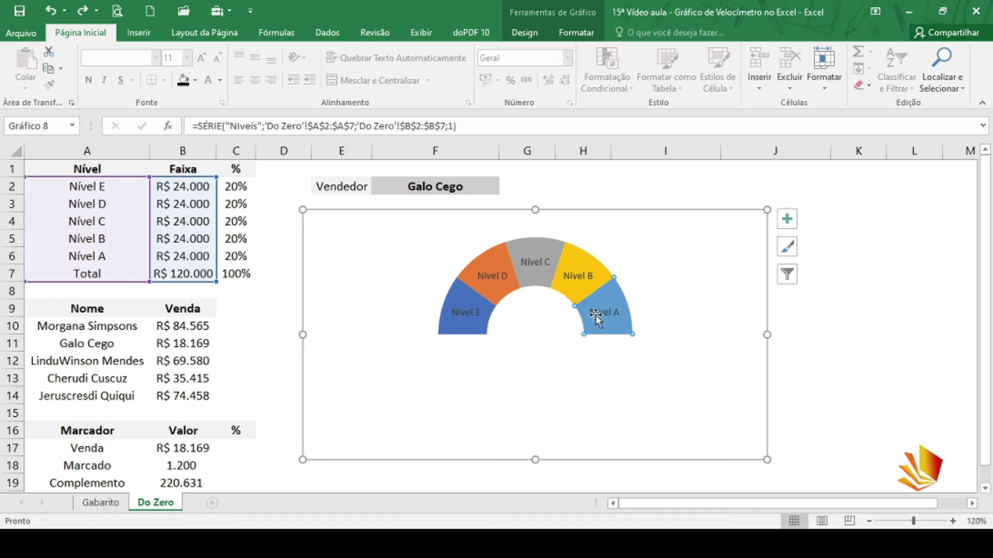
pyautogui.click(576, 32)
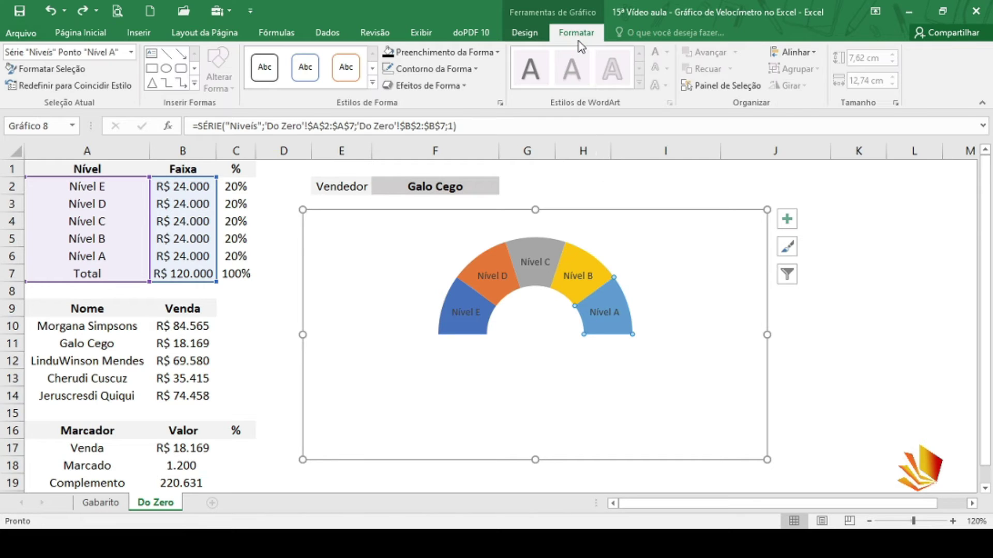
pyautogui.click(495, 53)
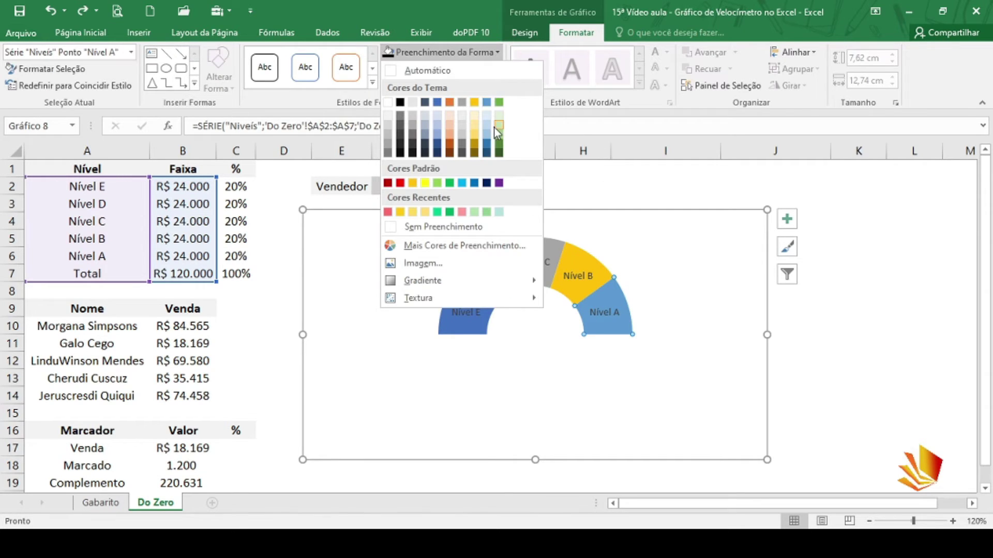
pyautogui.click(499, 150)
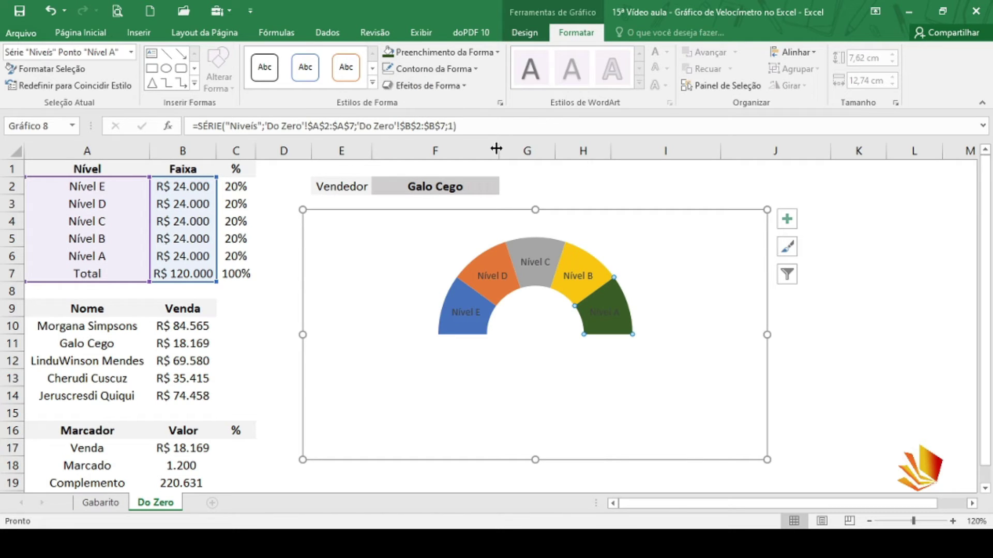
# Step: Select only the Nível C slice of the gauge and fill it with the 60% lighter theme gold
pyautogui.click(580, 264)
pyautogui.click(543, 251)
pyautogui.click(489, 58)
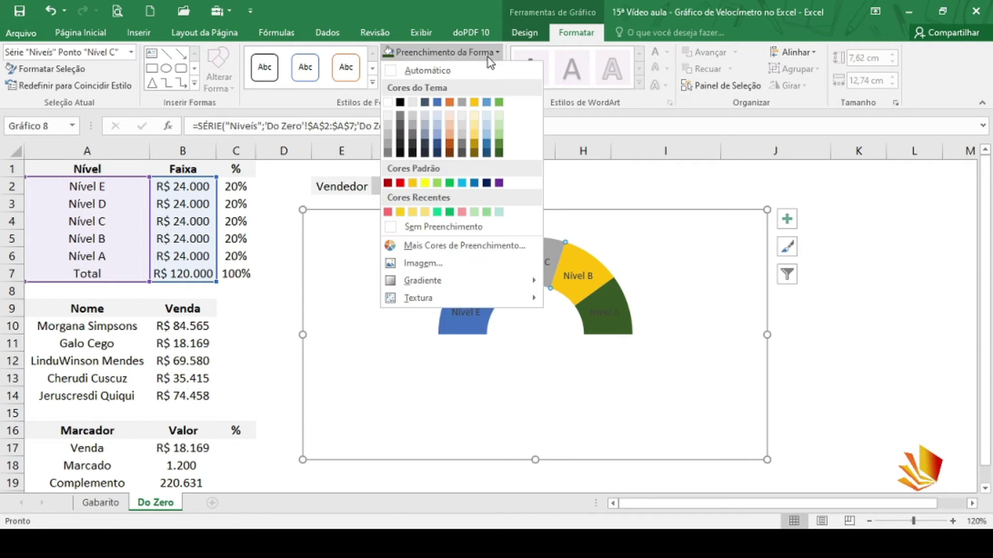
pyautogui.click(474, 125)
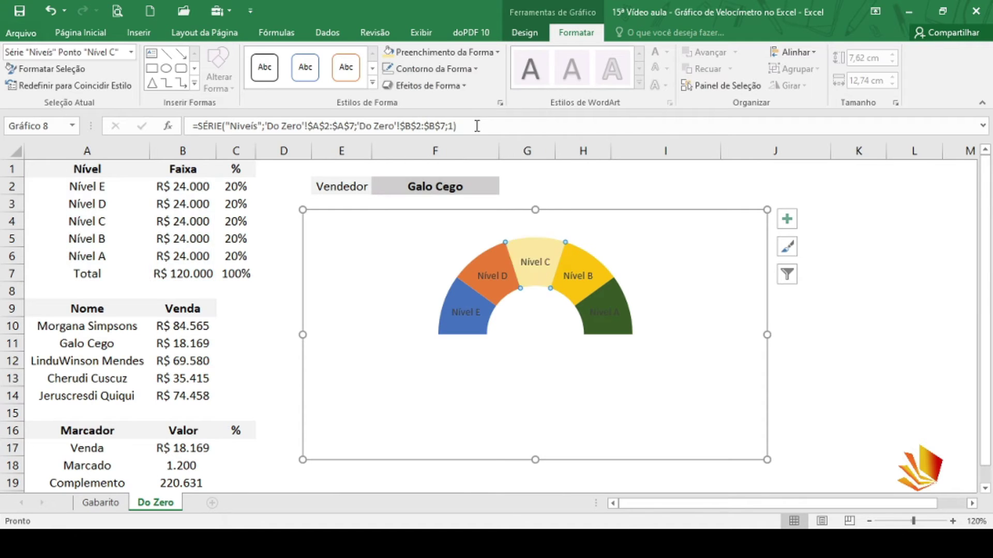
# Step: Fill the Nível D slice with the 60% lighter theme orange and the Nível E slice with the standard dark red
pyautogui.click(497, 261)
pyautogui.click(491, 52)
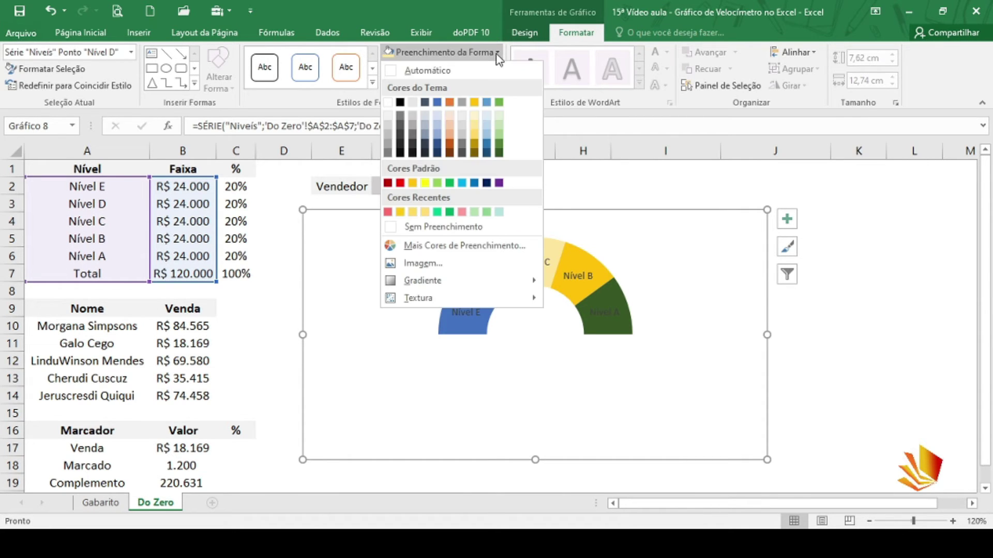
pyautogui.click(451, 126)
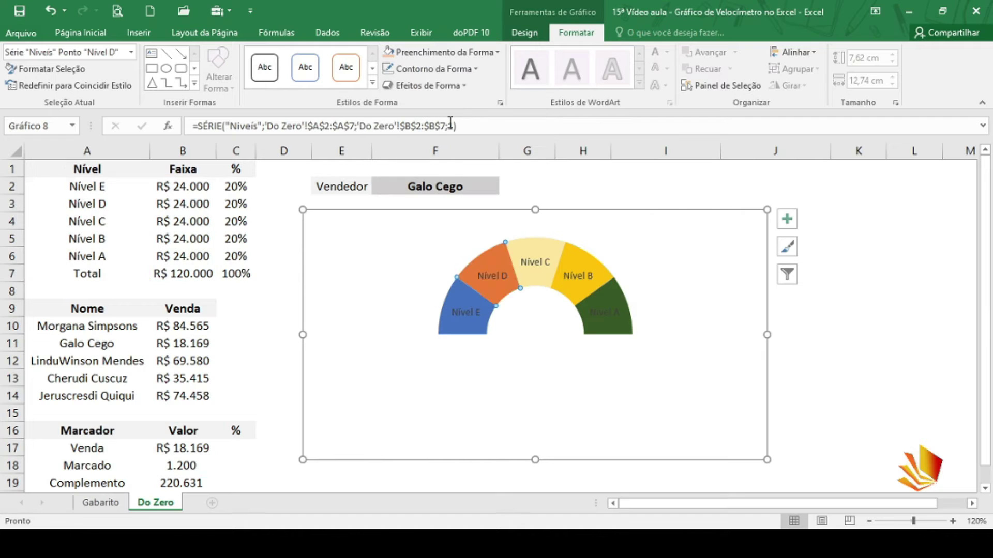
pyautogui.click(458, 289)
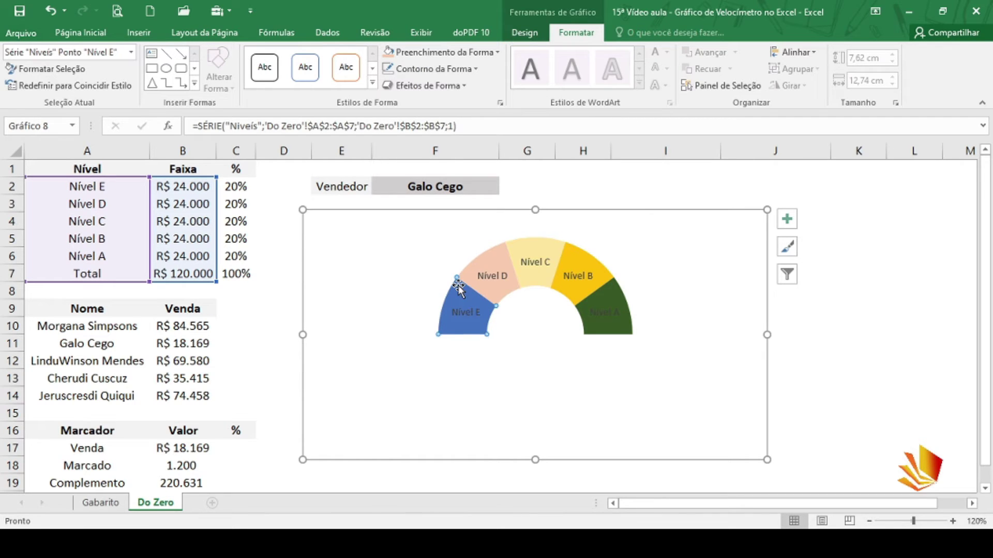
pyautogui.click(495, 53)
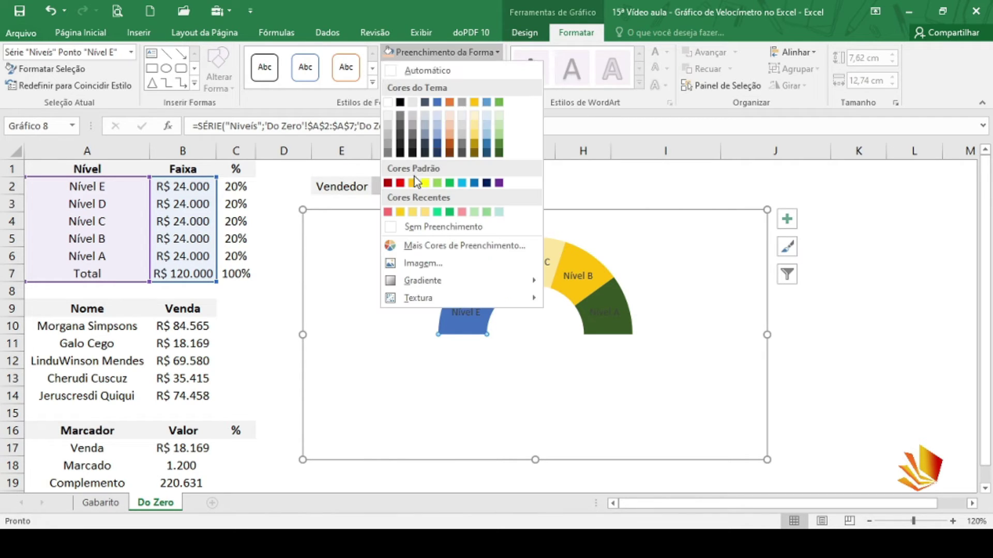
pyautogui.click(387, 183)
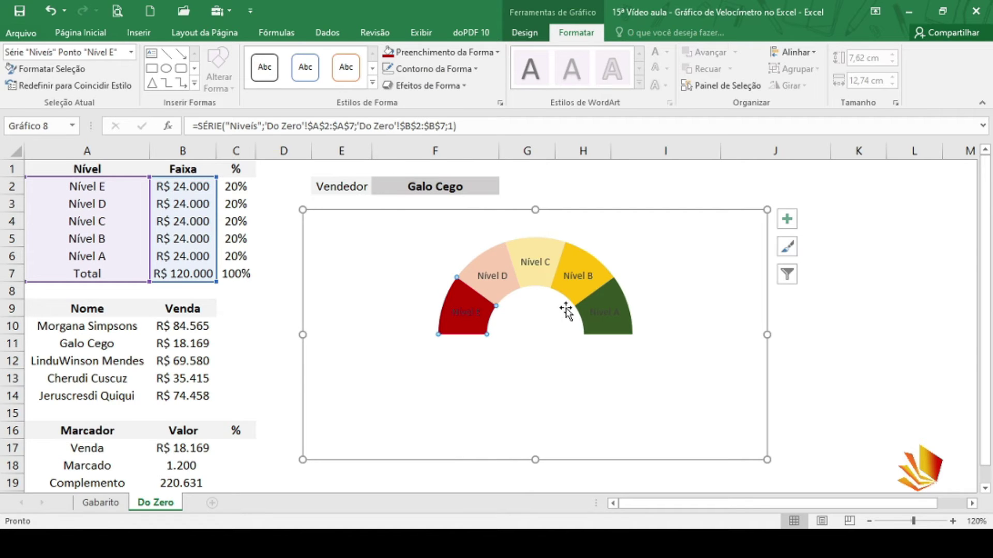
# Step: Change the text fill of only the Nível A and Nível E data labels to white
pyautogui.click(596, 312)
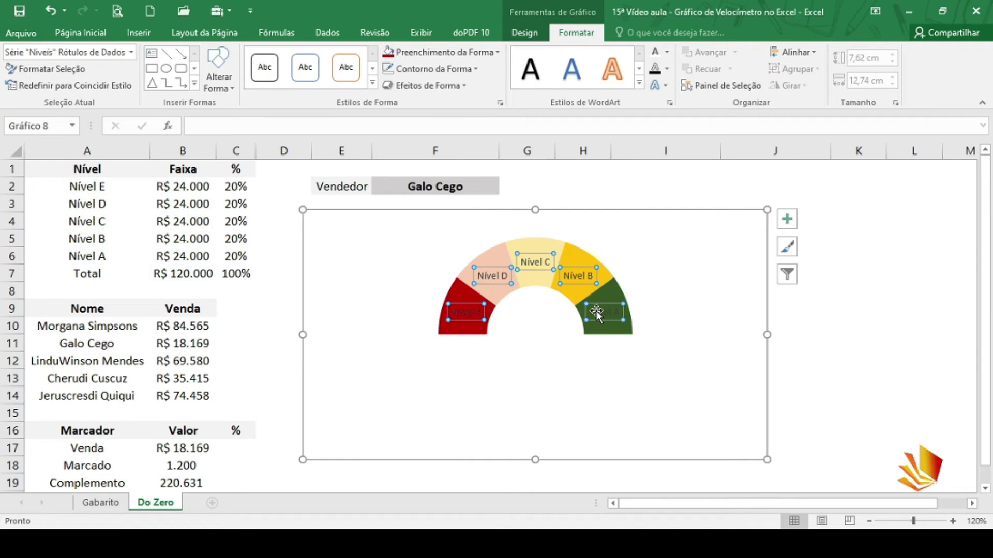
pyautogui.click(677, 171)
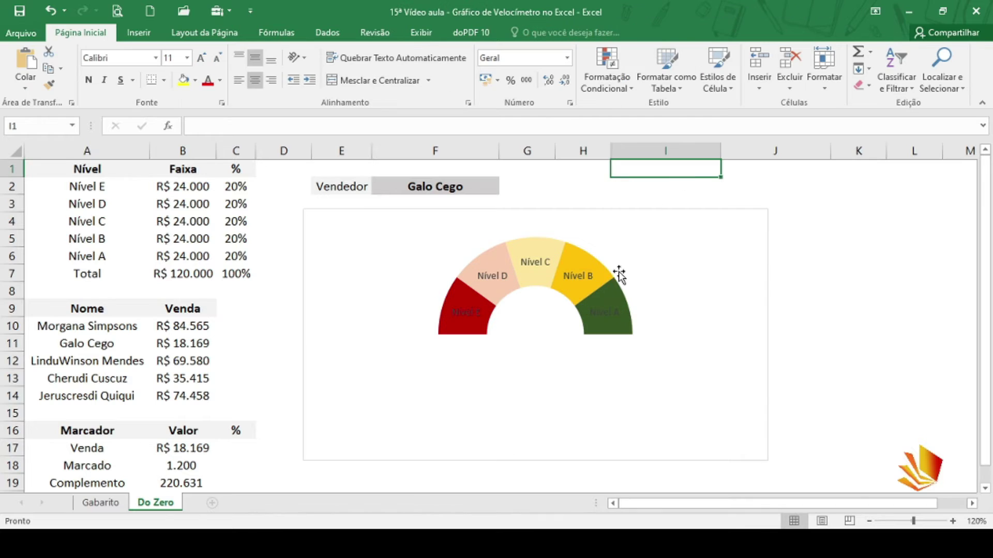
pyautogui.click(602, 310)
pyautogui.click(602, 310)
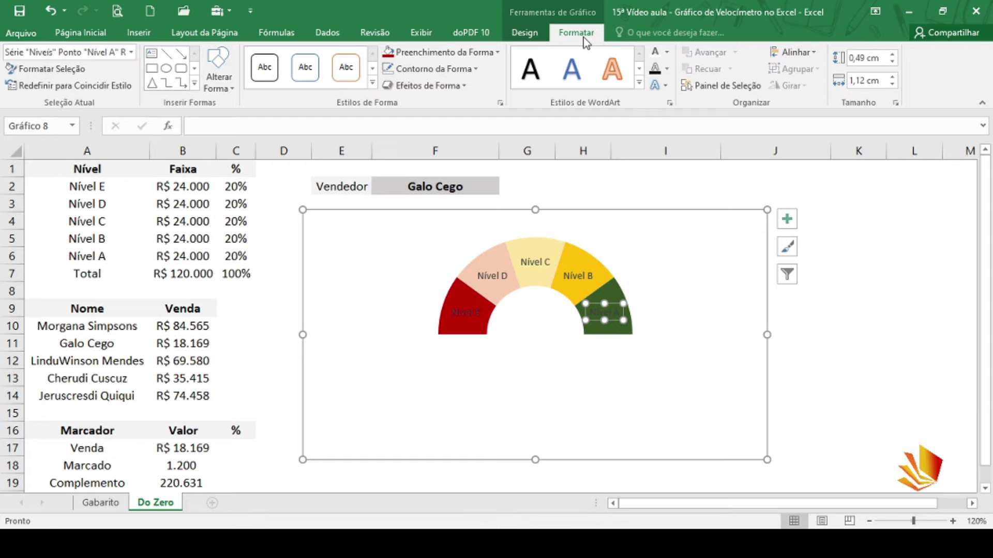
pyautogui.click(655, 54)
pyautogui.click(468, 311)
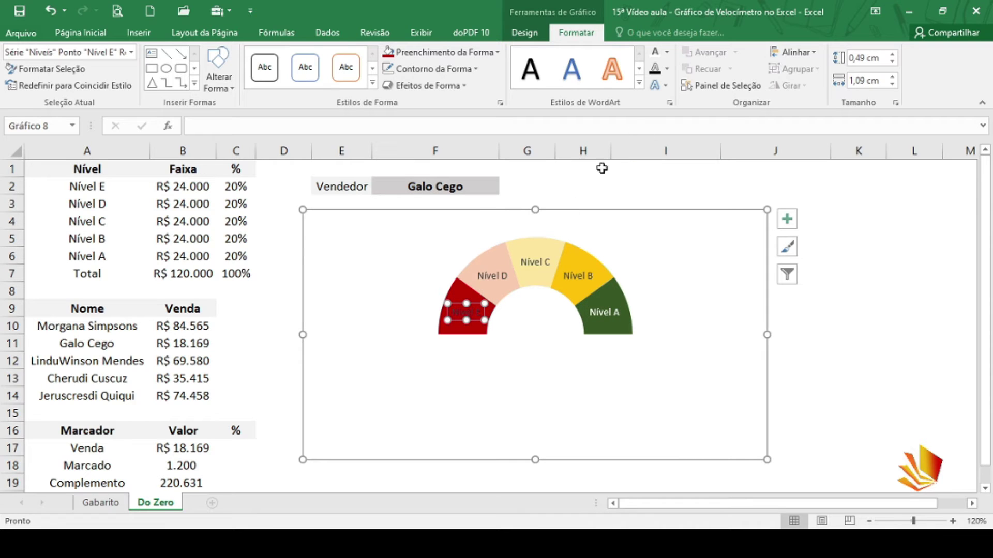
pyautogui.click(655, 53)
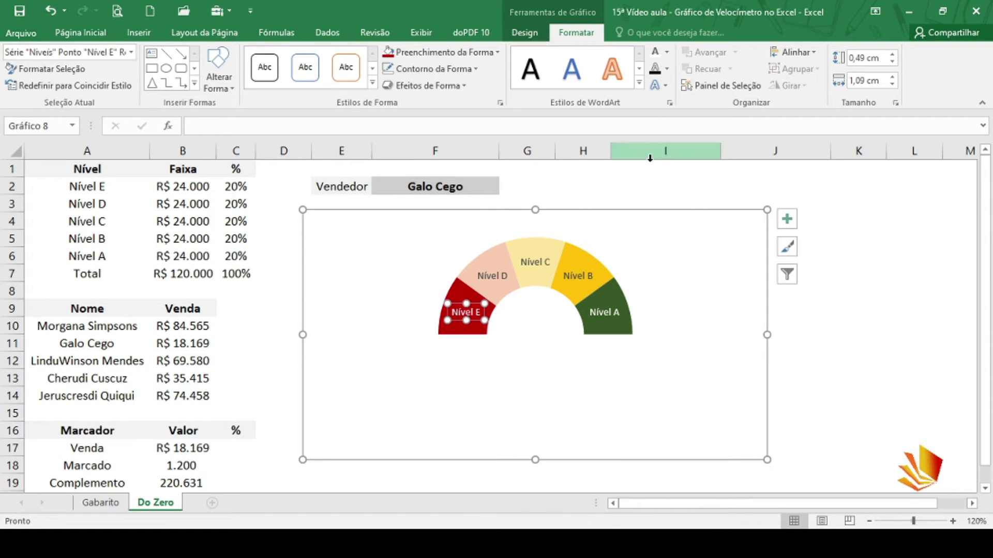
pyautogui.click(647, 183)
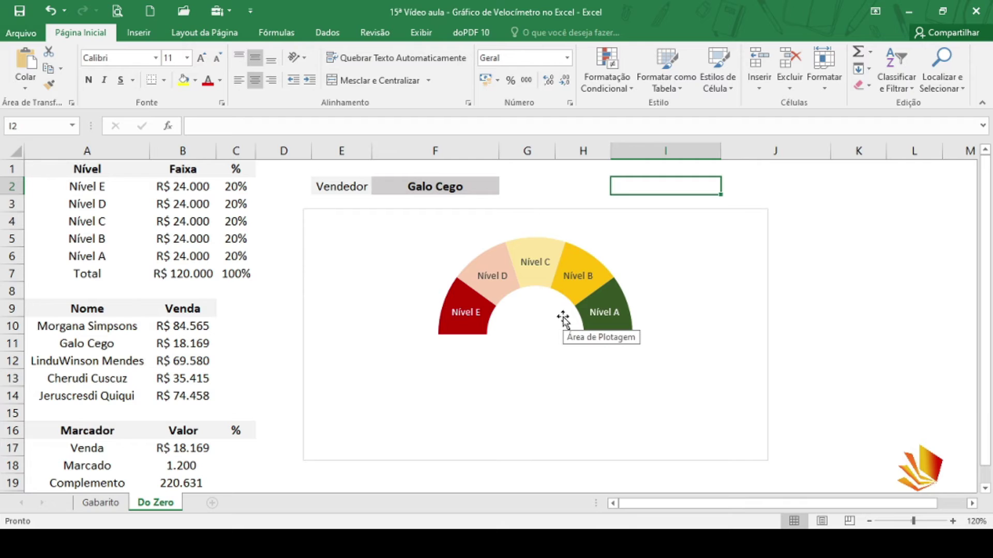
# Step: Clear the contents of the Marcador table's Valor and % cells, B17:C19
pyautogui.click(204, 465)
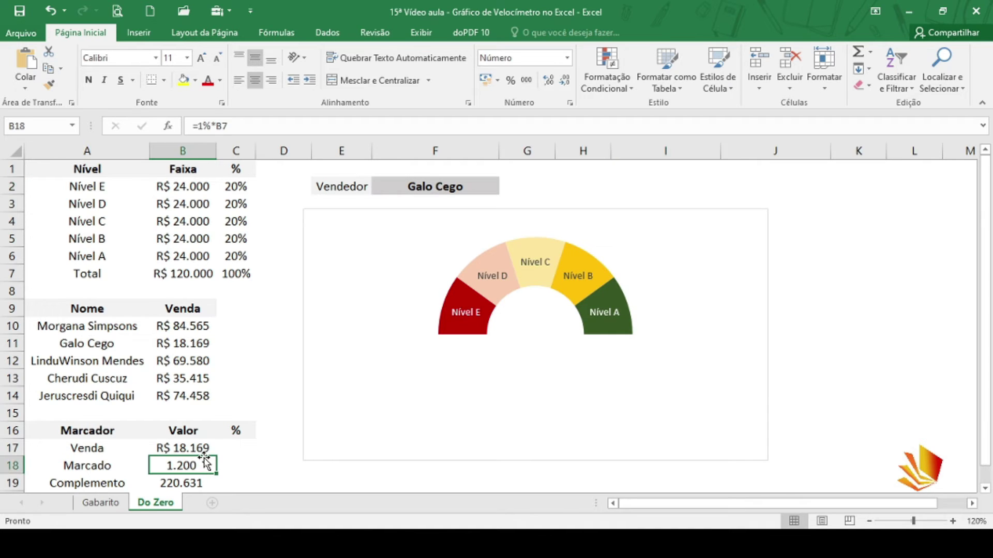
pyautogui.moveTo(203, 452); pyautogui.dragTo(223, 485)
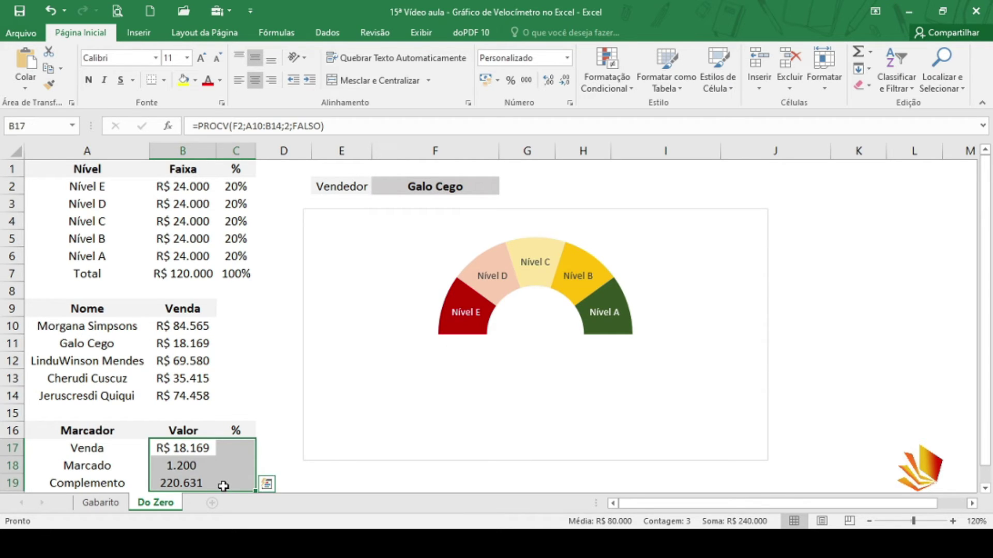
pyautogui.press('Delete')
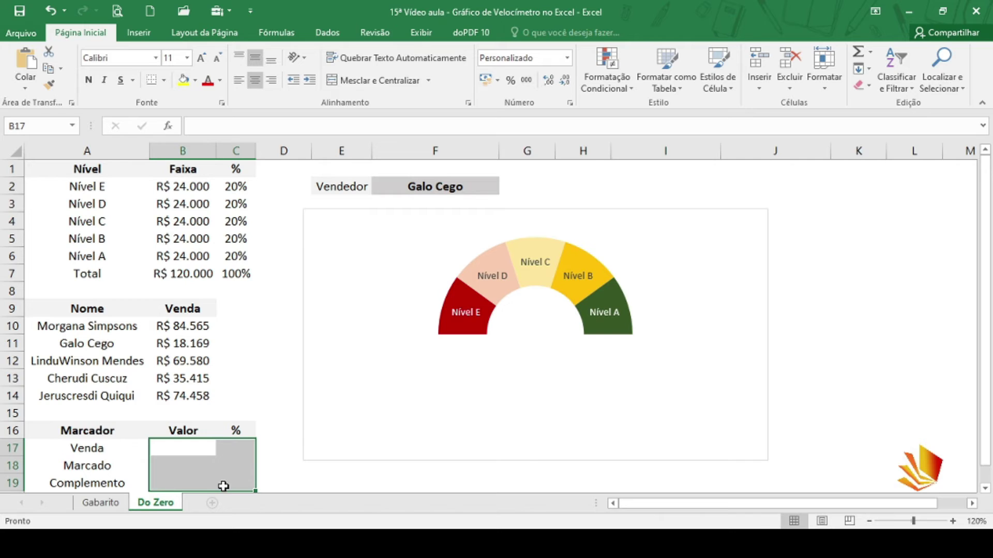
pyautogui.click(778, 361)
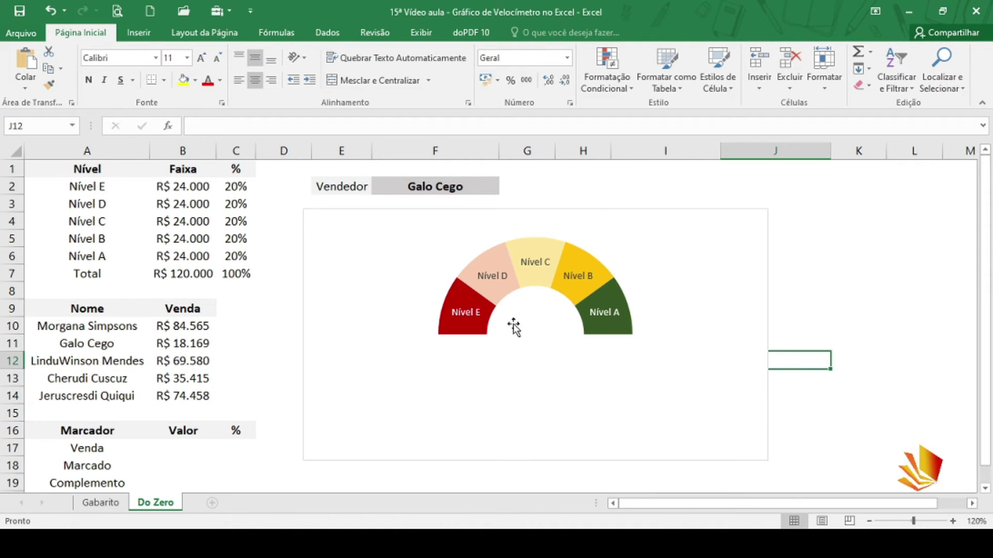
# Step: On the Gabarito sheet, choose the third seller from the Vendedor list in G2 to test the model gauge's needle
pyautogui.click(101, 503)
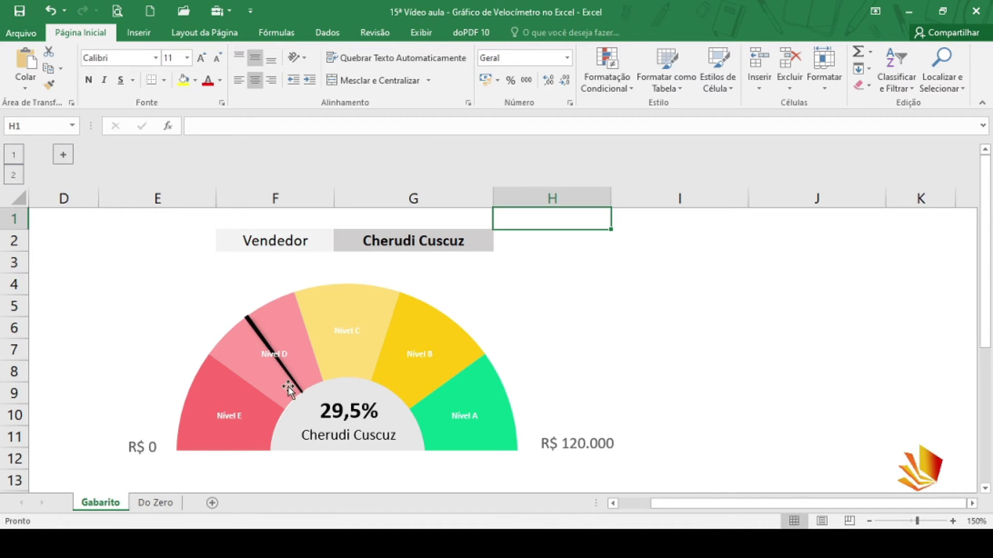
pyautogui.click(484, 238)
pyautogui.click(500, 244)
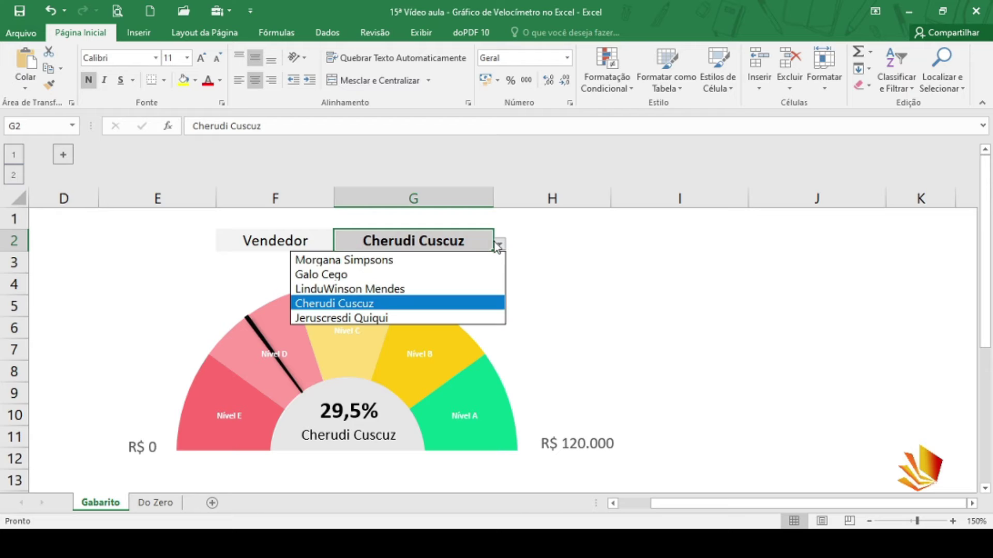
pyautogui.click(437, 288)
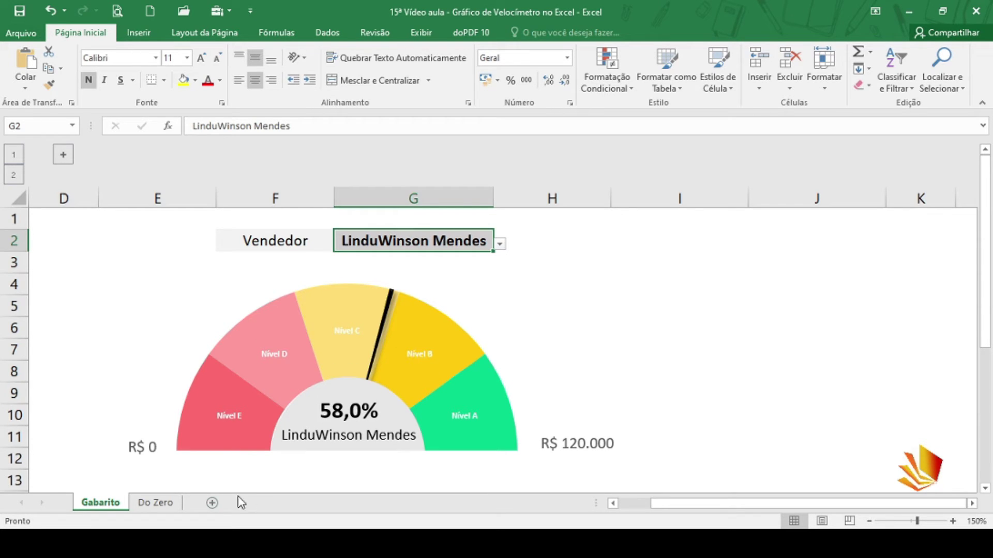
# Step: Enter =PROCV(F2;A10:B14;2;FALSO) in B17 of the Do Zero sheet to look up the selected seller's sales
pyautogui.click(165, 503)
pyautogui.click(197, 449)
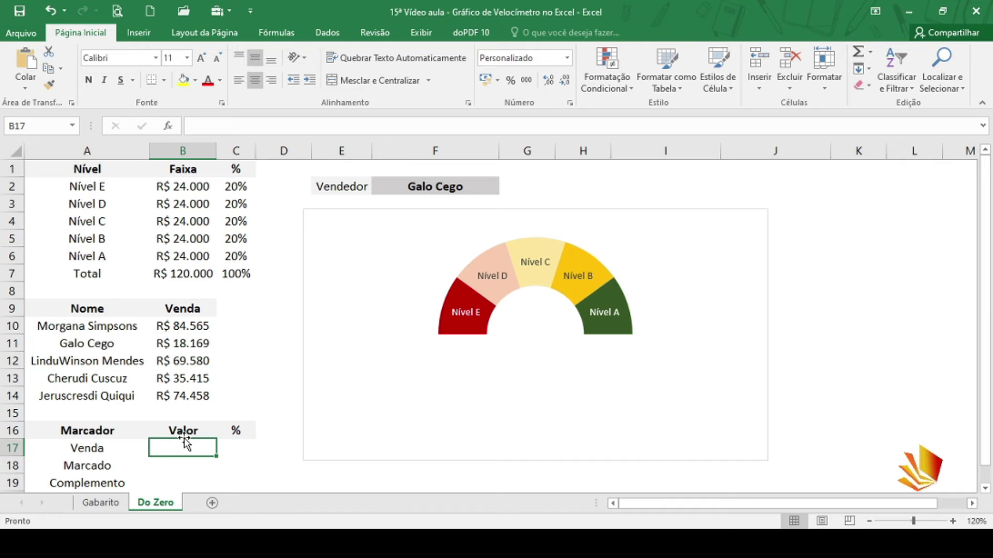
pyautogui.write('=')
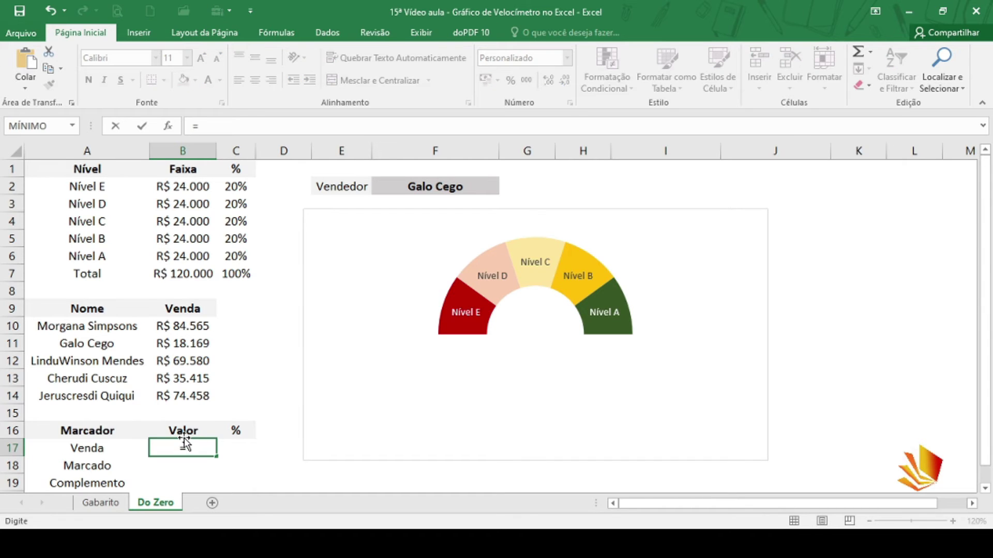
pyautogui.write('procv')
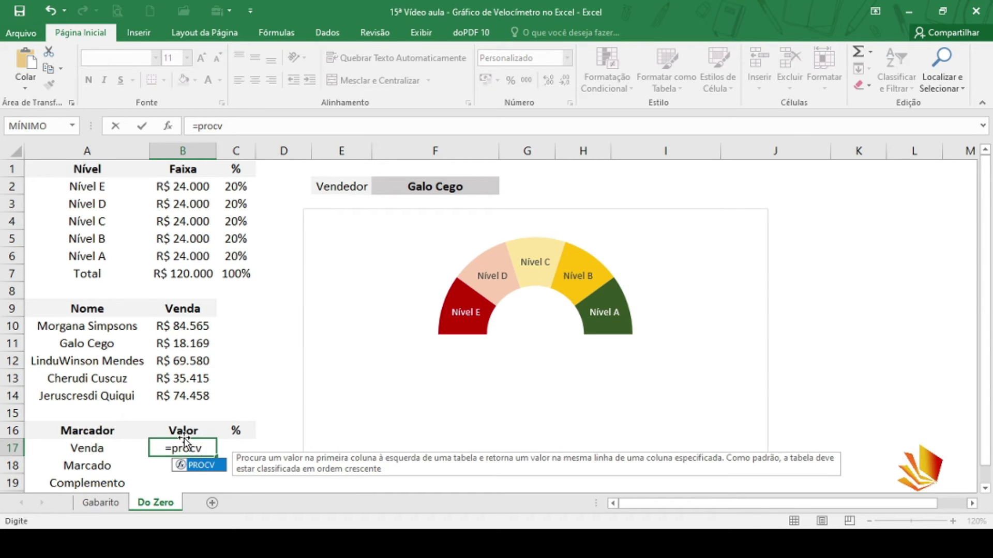
pyautogui.press('Tab')
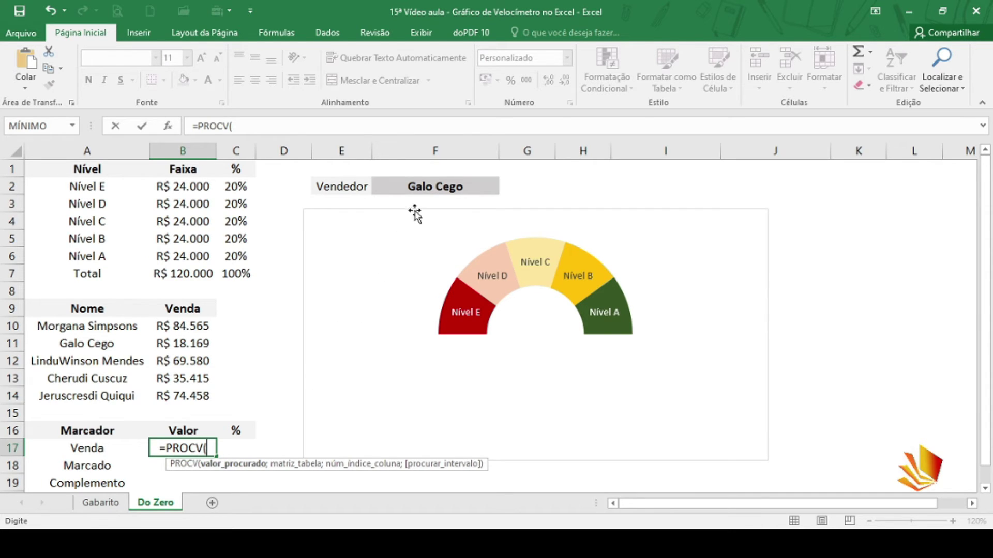
pyautogui.click(436, 188)
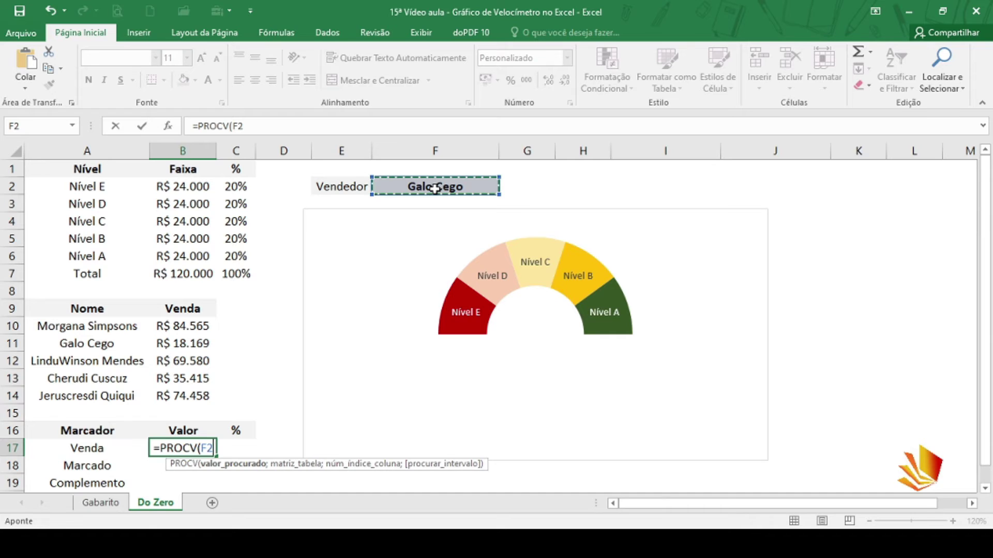
pyautogui.write(';')
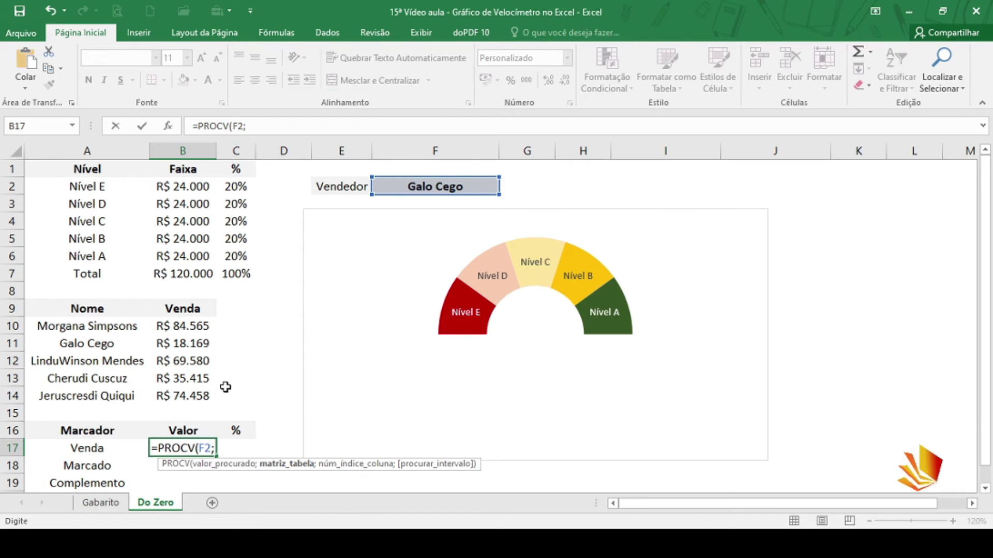
pyautogui.moveTo(83, 325); pyautogui.dragTo(189, 391)
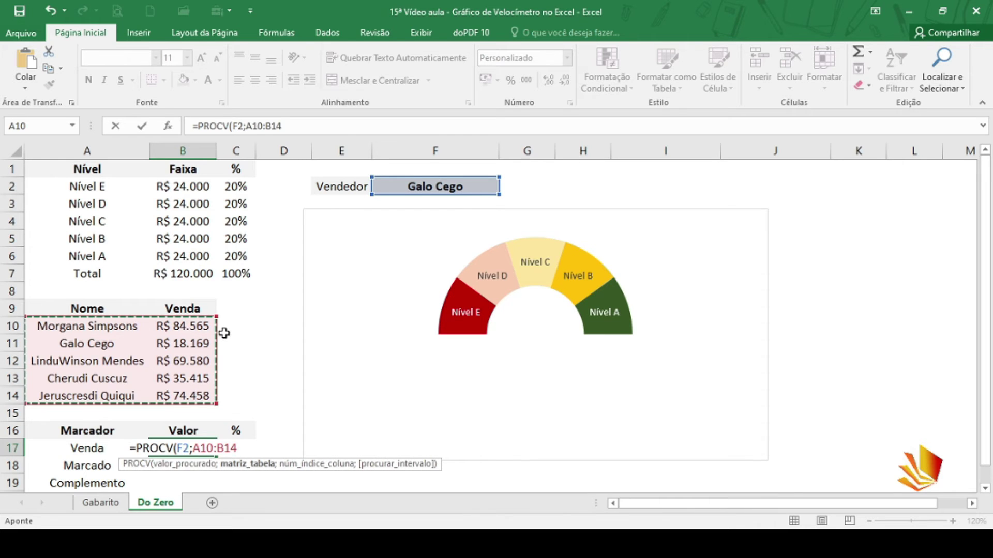
pyautogui.write(';')
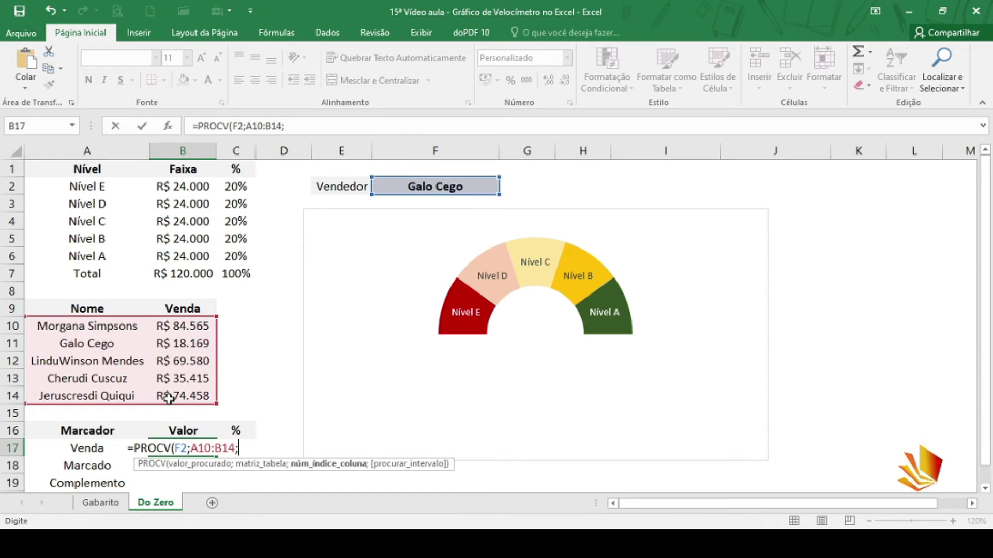
pyautogui.write('2')
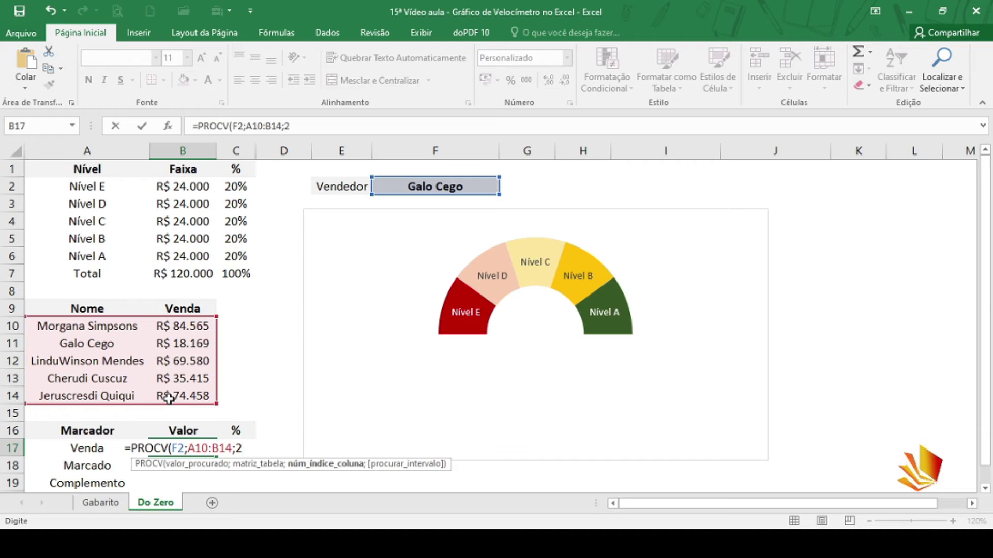
pyautogui.write(';')
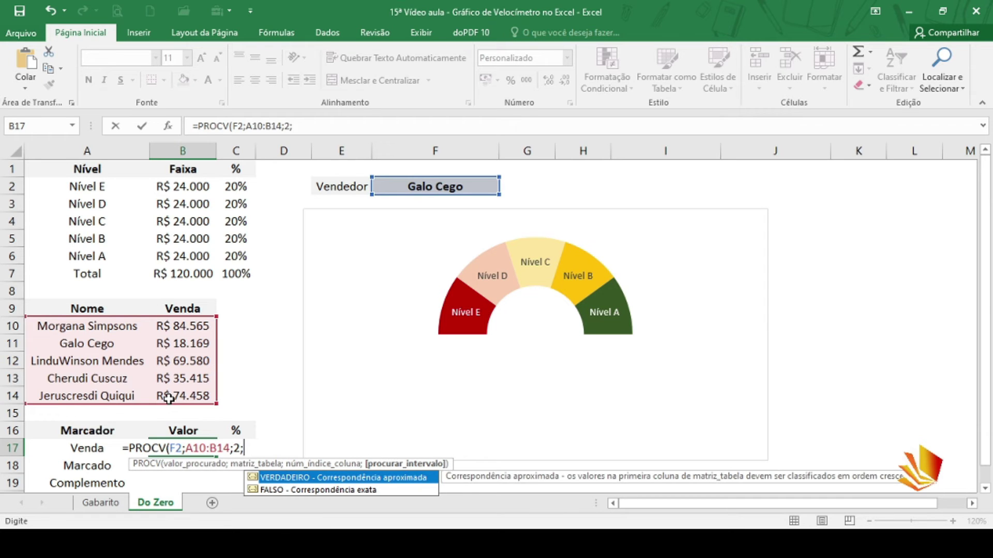
pyautogui.press('Down')
pyautogui.press('Tab')
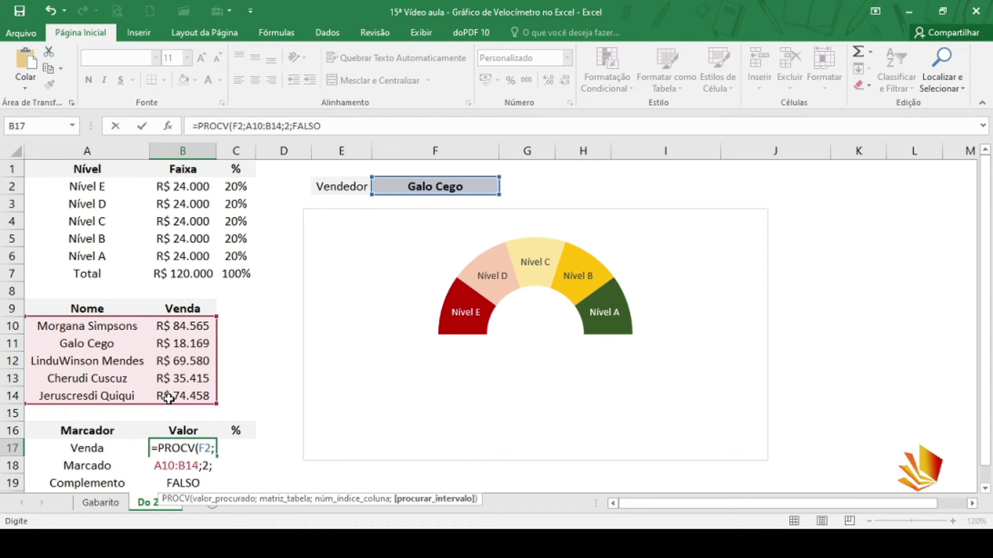
pyautogui.write(')')
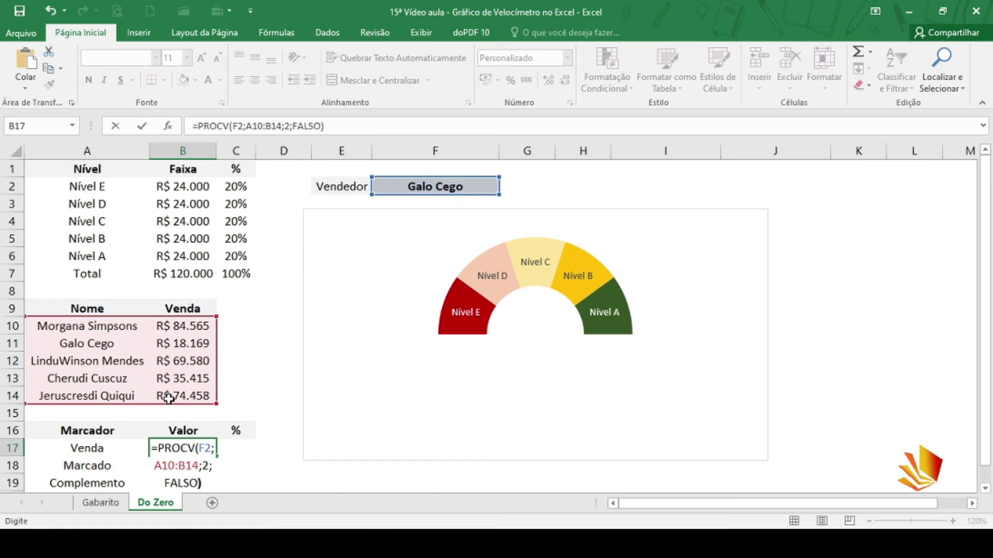
pyautogui.press('Return')
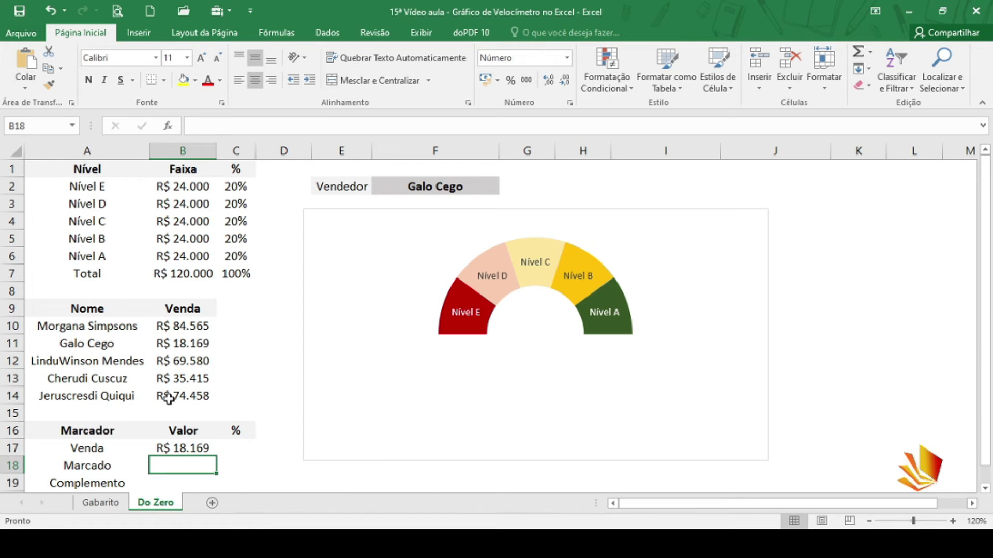
# Step: Choose the third seller from the Vendedor list in F2 to test the B17 lookup, and switch back to the second seller
pyautogui.click(394, 187)
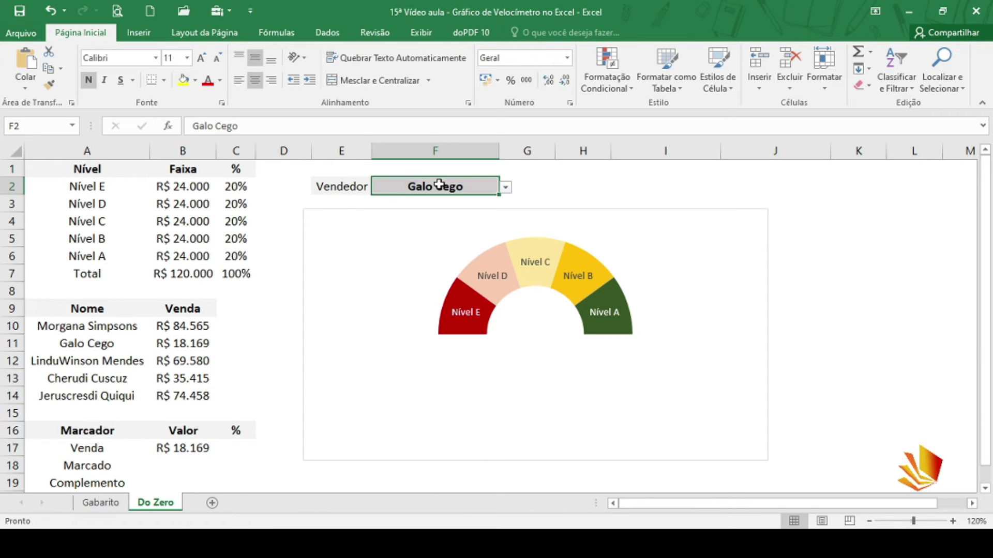
pyautogui.click(505, 190)
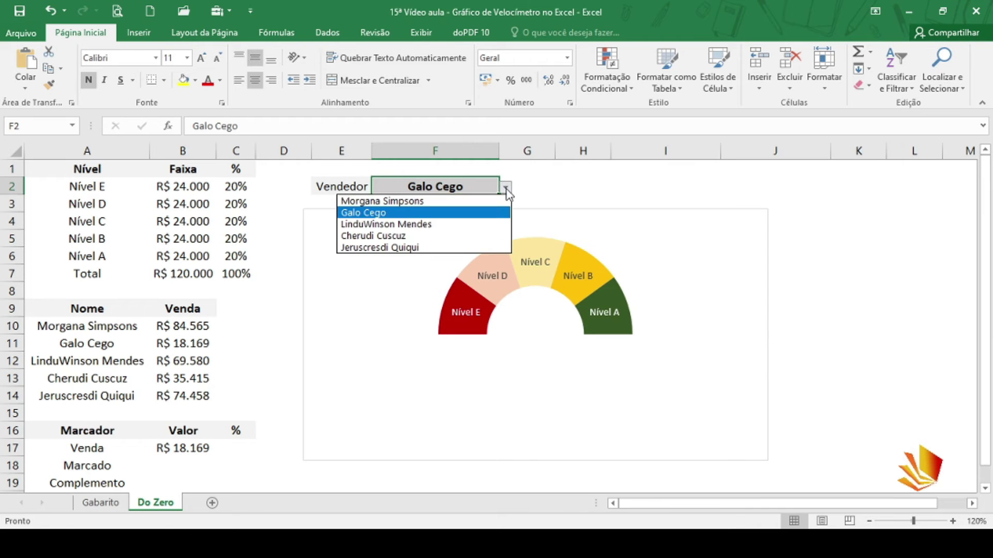
pyautogui.click(413, 224)
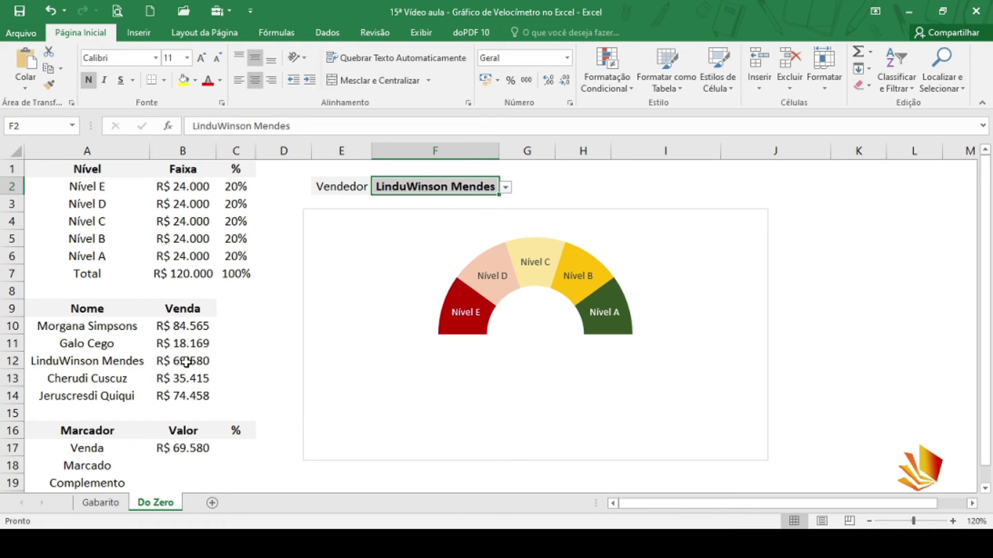
pyautogui.click(505, 191)
pyautogui.press('Escape')
# Step: Enter =1%*B7 in B18 to set the Marcado value as 1% of the level total
pyautogui.click(192, 463)
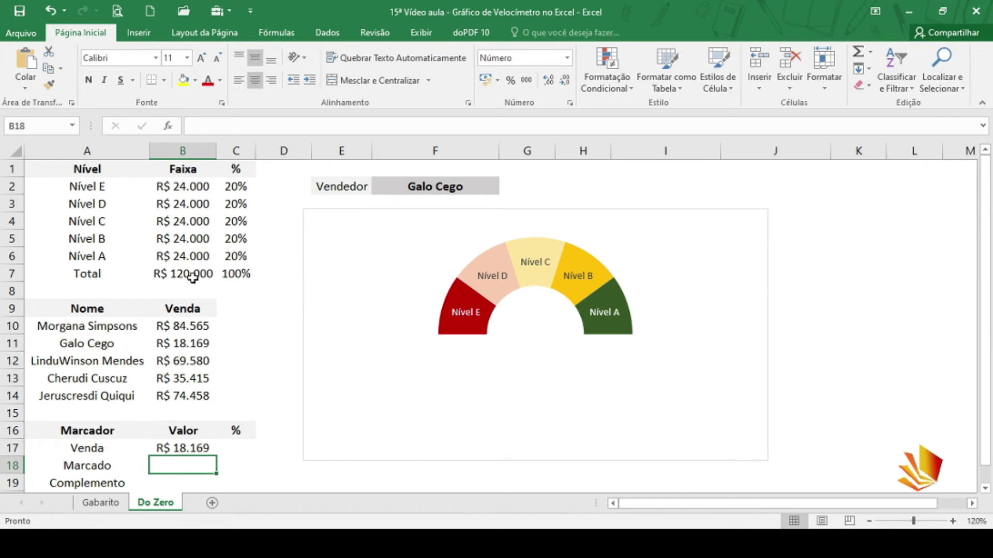
pyautogui.write('=')
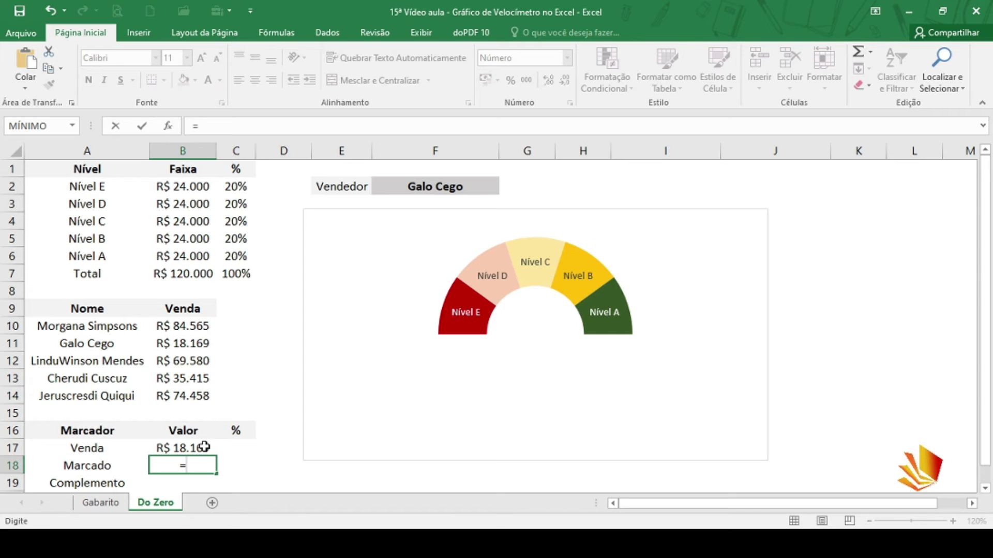
pyautogui.write('1%*')
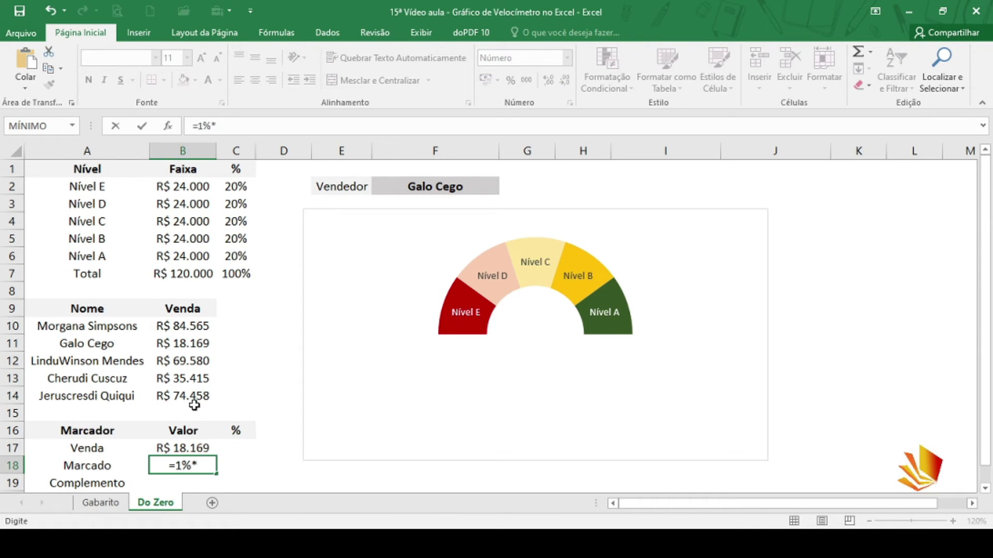
pyautogui.click(184, 276)
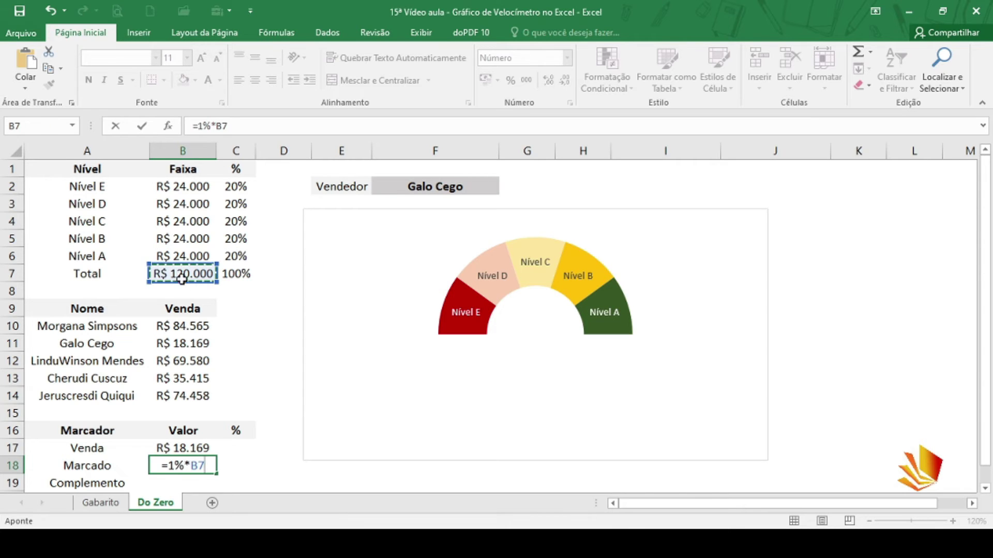
pyautogui.press('Return')
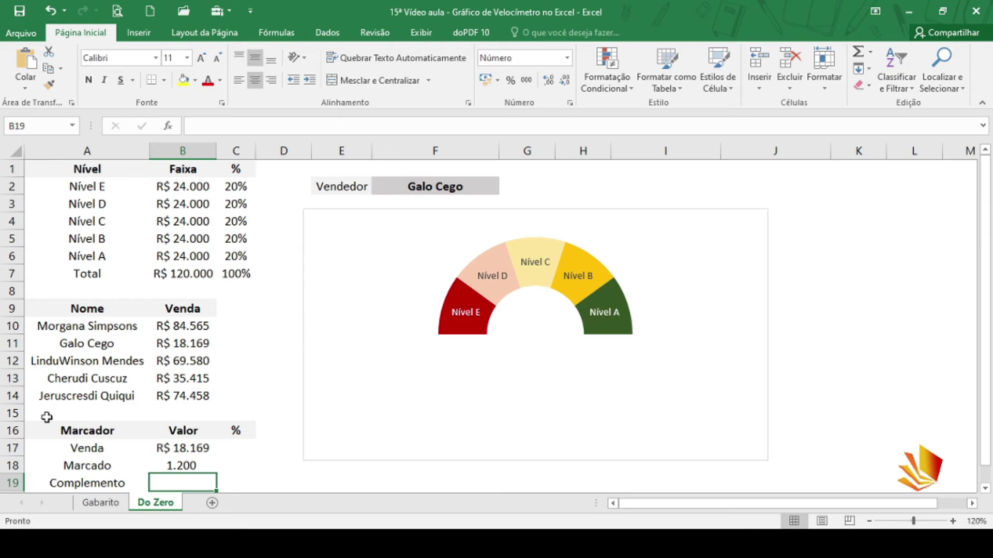
# Step: Enter =SOMA(B2:B7)-B17-B18 in B19 to calculate the Complemento value
pyautogui.write('=')
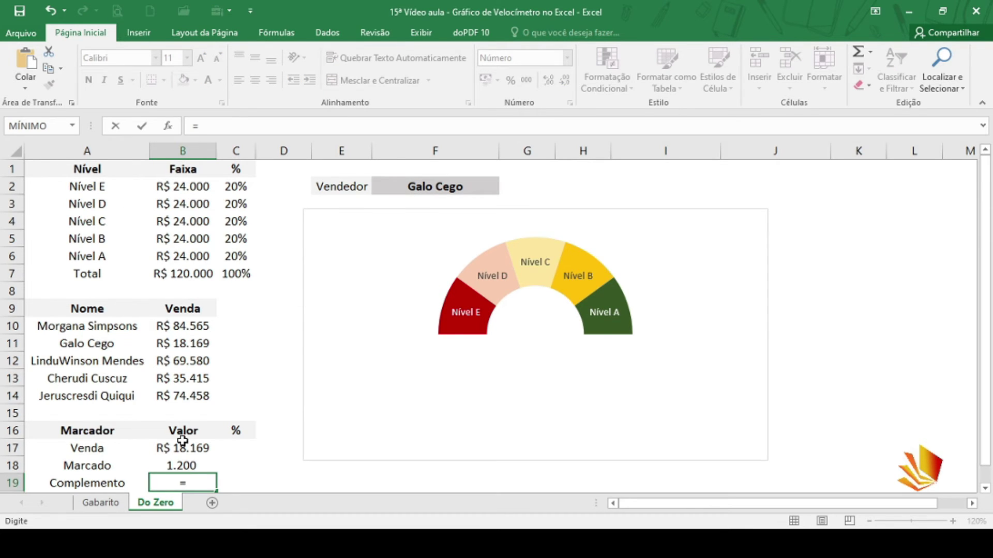
pyautogui.write('s')
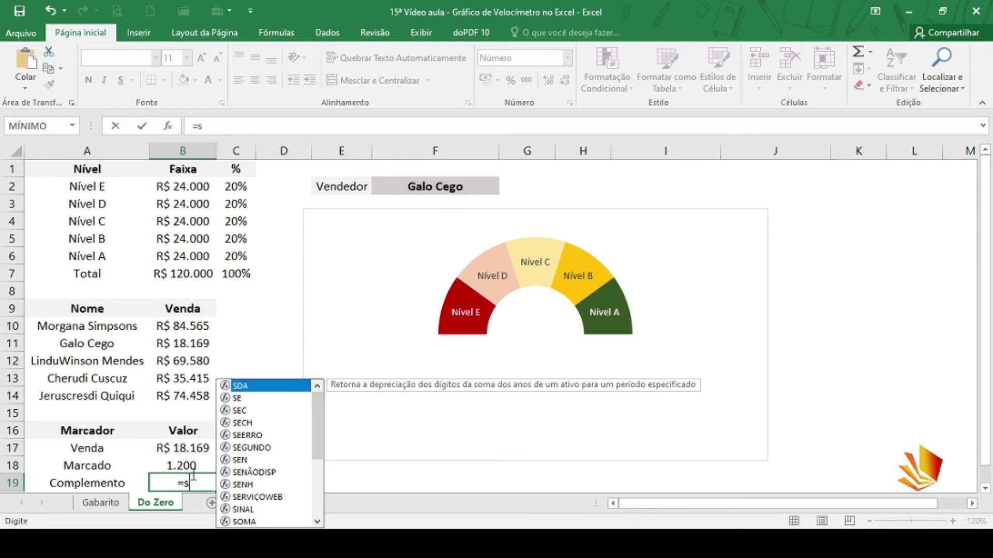
pyautogui.write('oma(')
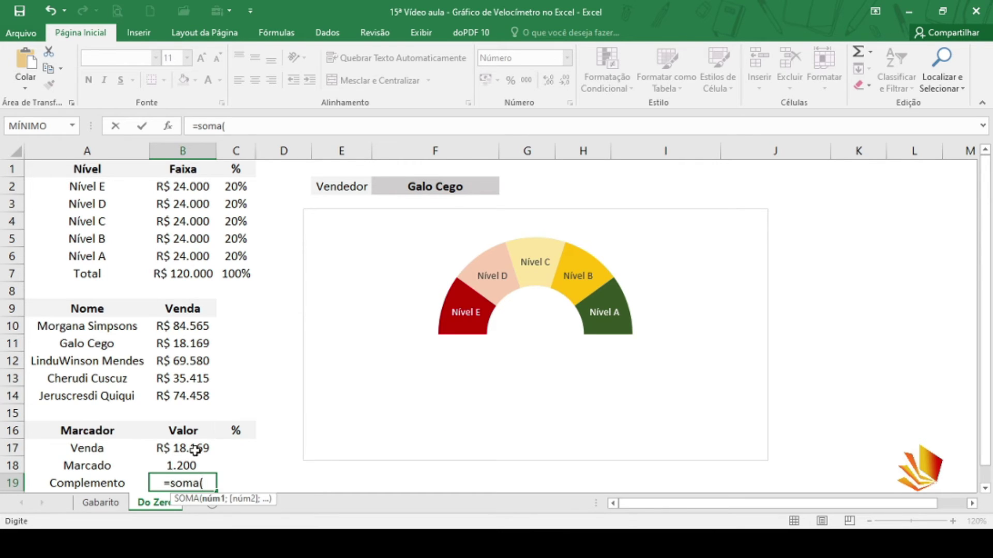
pyautogui.moveTo(200, 189); pyautogui.dragTo(195, 270)
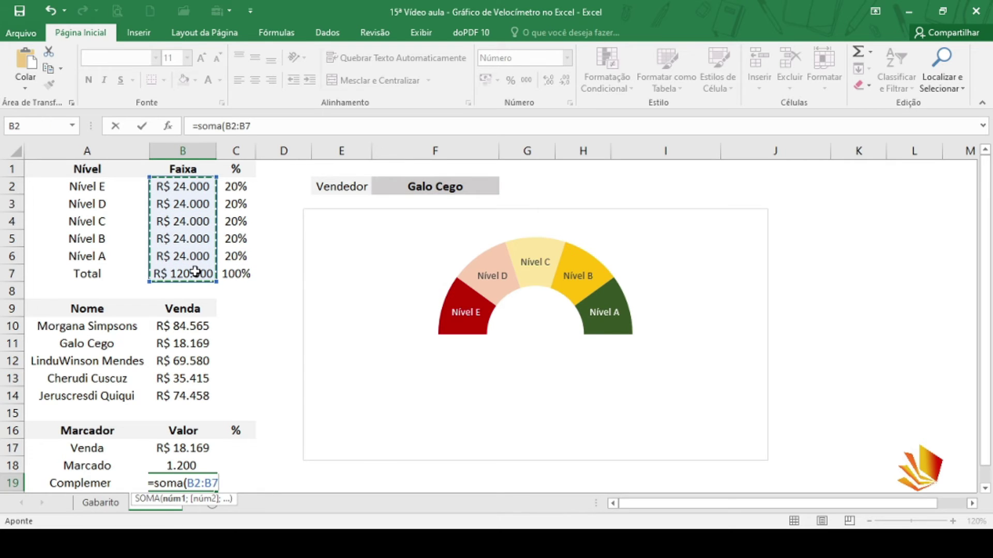
pyautogui.write(')')
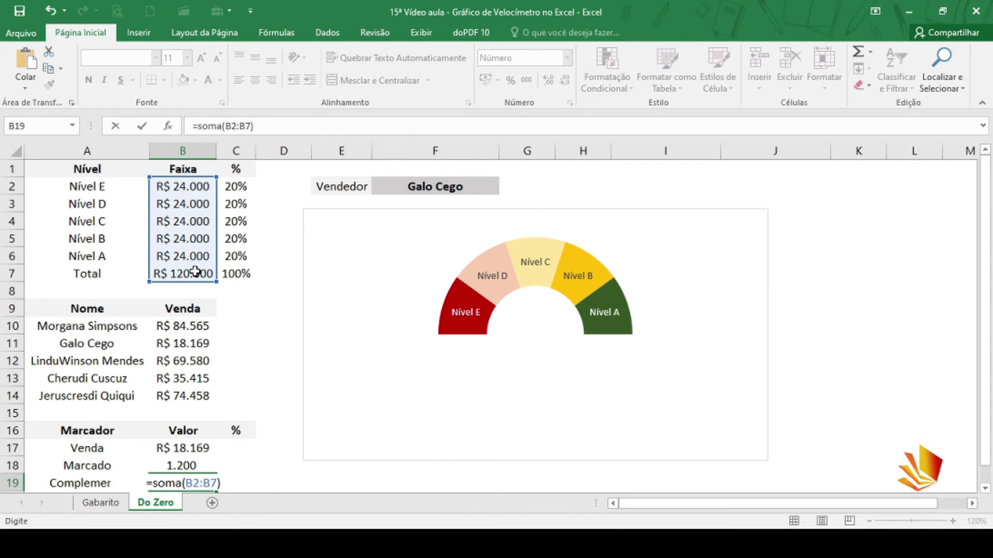
pyautogui.write('-')
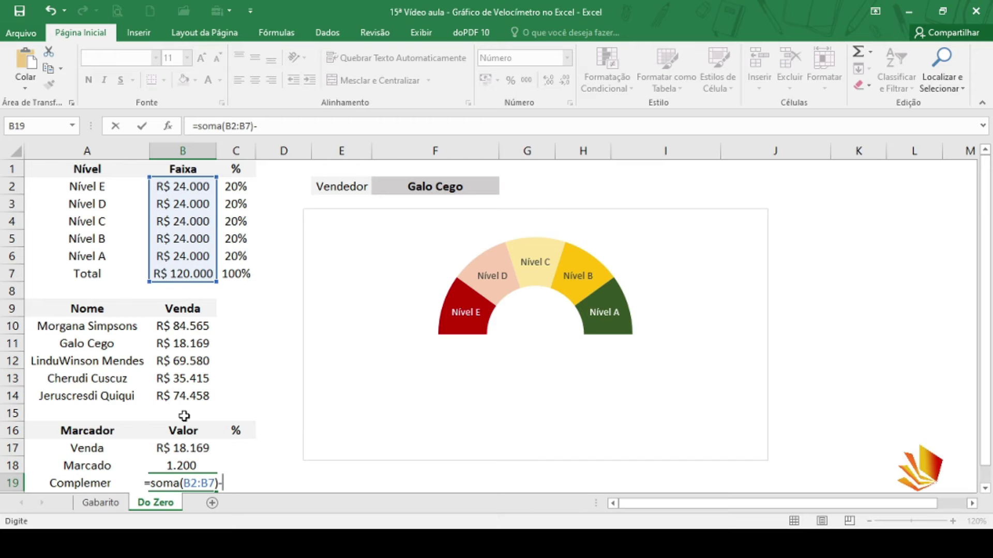
pyautogui.click(187, 446)
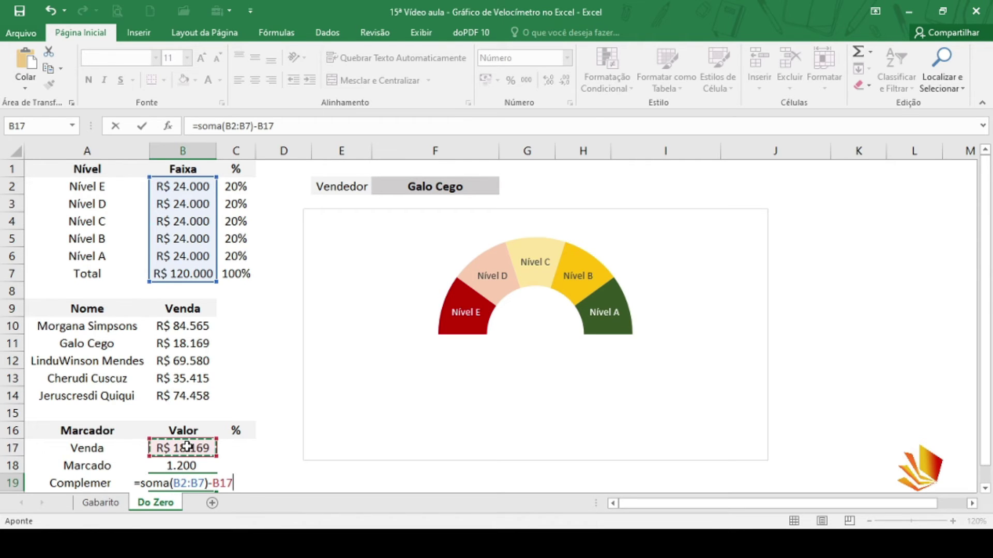
pyautogui.write('-')
pyautogui.click(187, 464)
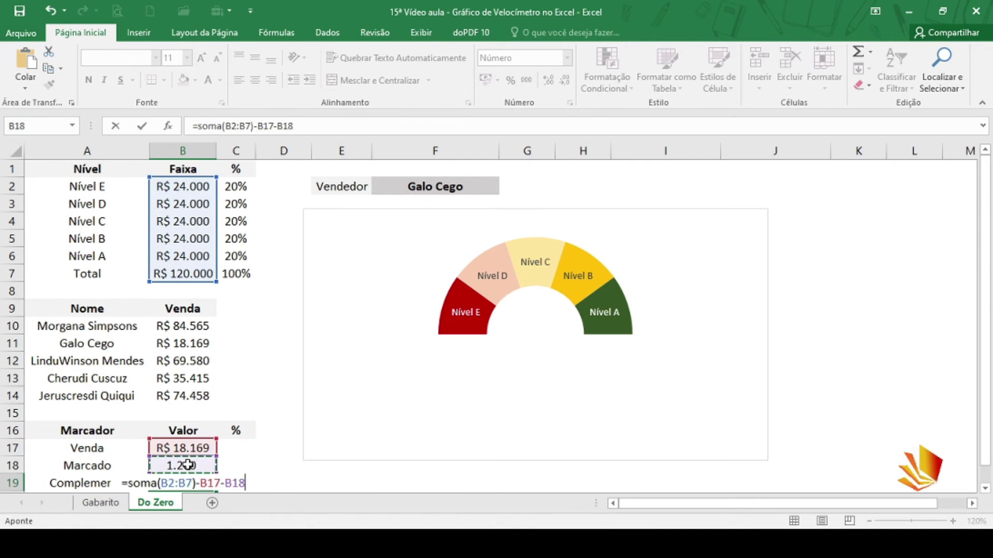
pyautogui.press('Return')
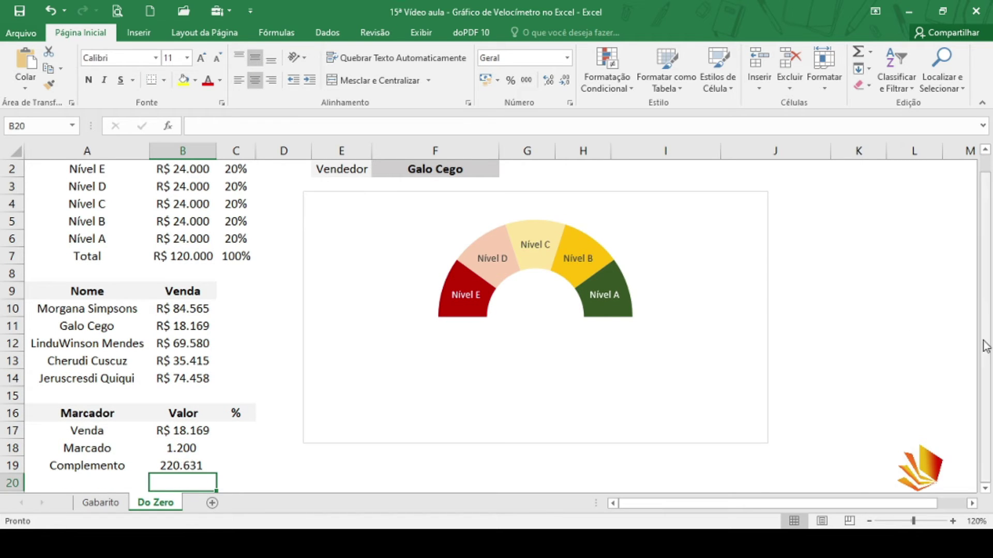
# Step: Choose the first seller from the Vendedor list in F2 and check the sum of the Marcador values in B17:B19
pyautogui.moveTo(984, 343); pyautogui.dragTo(987, 307)
pyautogui.click(489, 188)
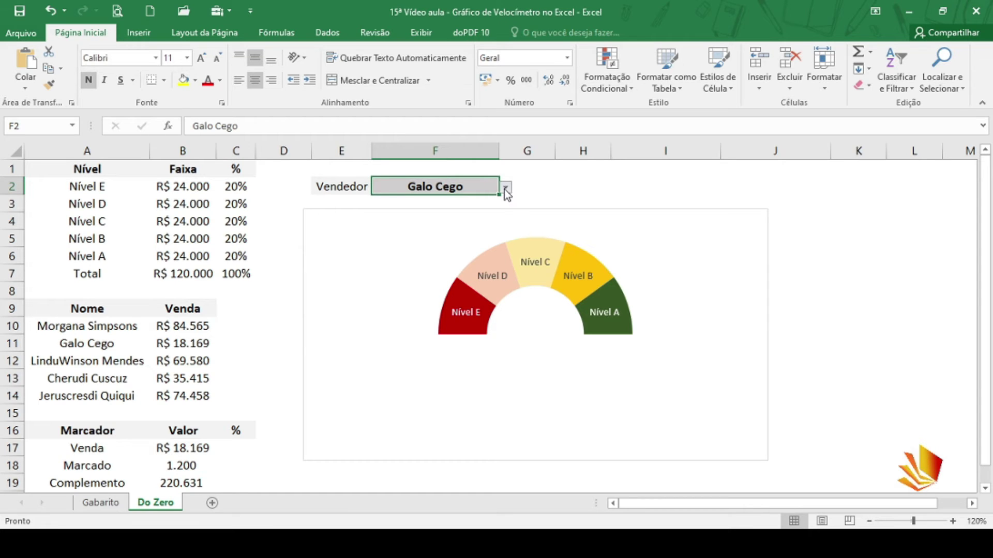
pyautogui.click(504, 188)
pyautogui.click(479, 203)
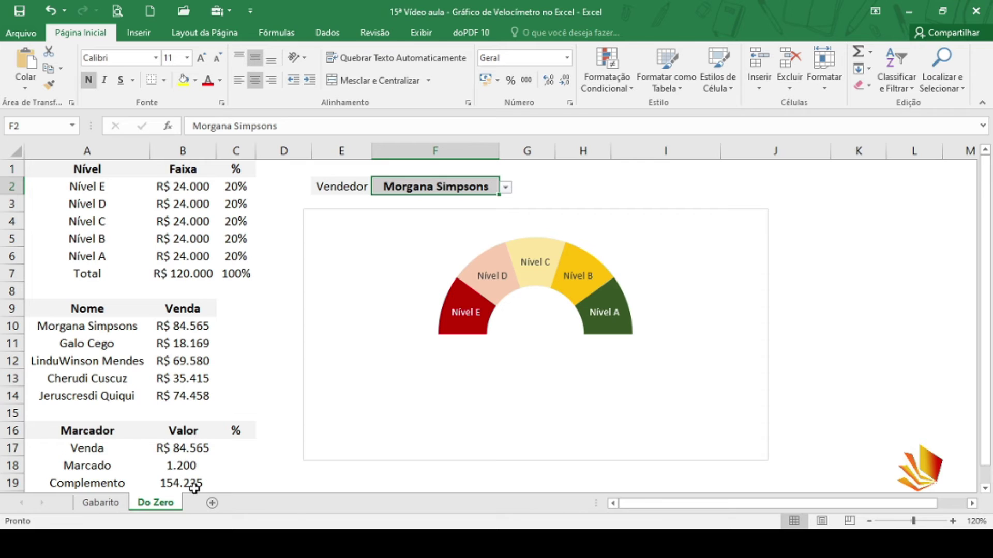
pyautogui.moveTo(201, 448); pyautogui.dragTo(202, 483)
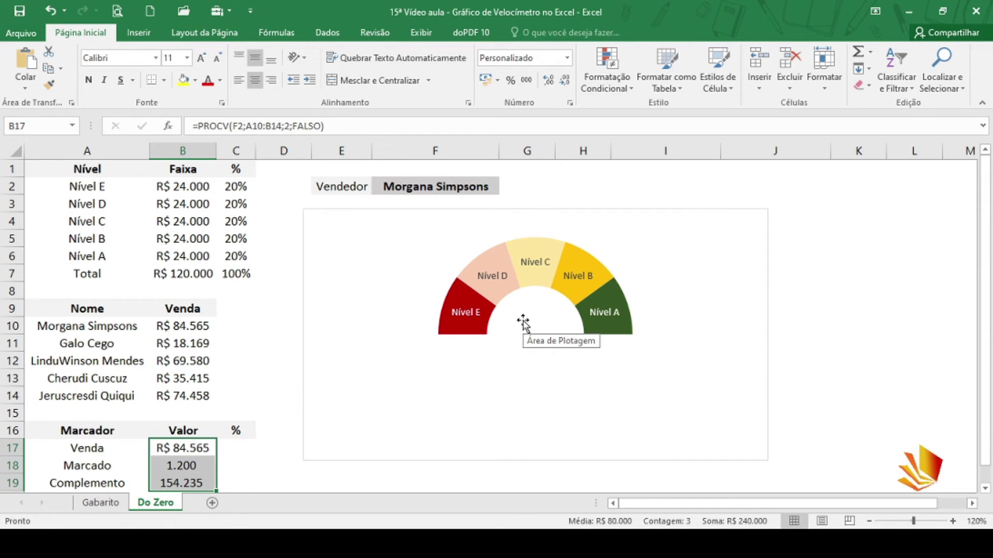
# Step: Add a data series named Marcador to the level chart, using the values in B17:B19 of the Do Zero sheet
pyautogui.rightClick(523, 321)
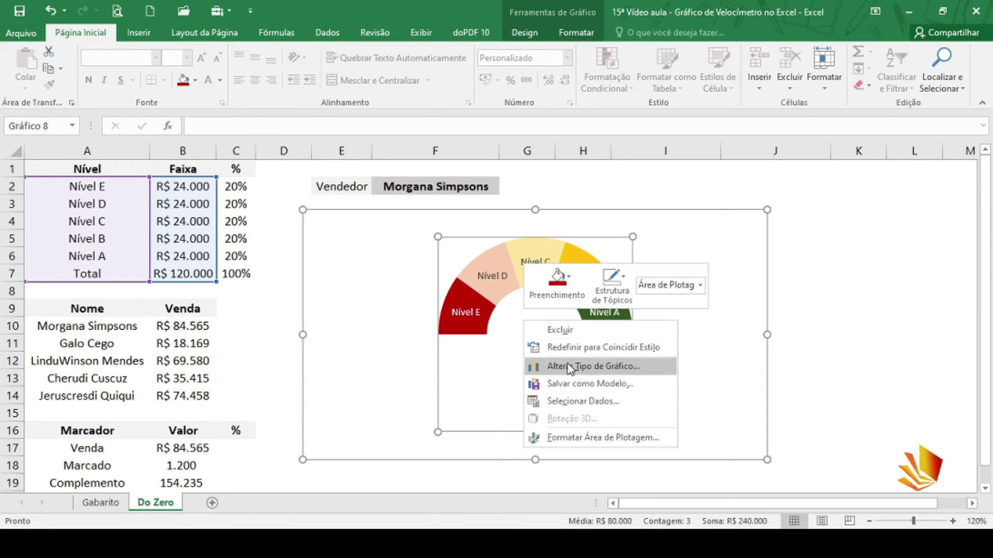
pyautogui.click(575, 407)
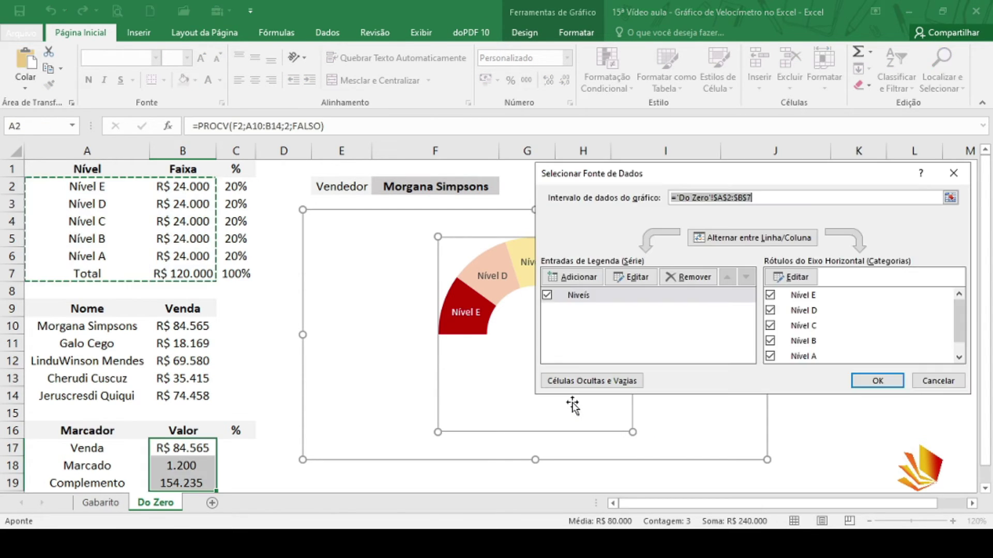
pyautogui.click(584, 279)
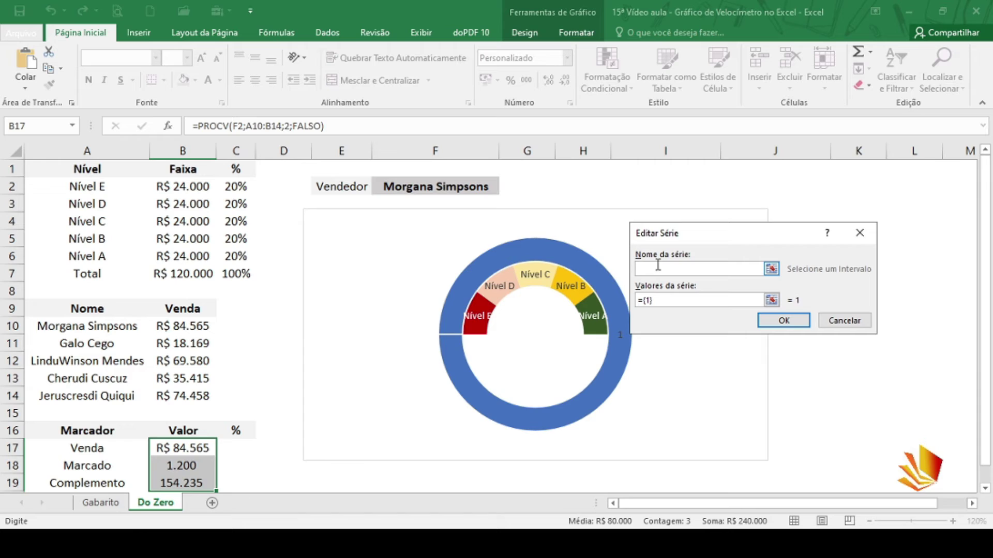
pyautogui.write('Marcador')
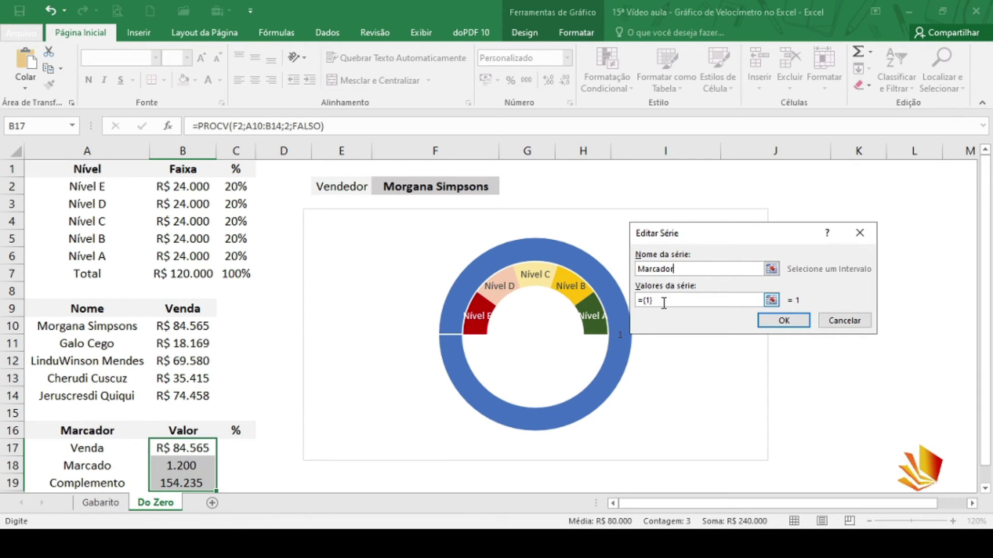
pyautogui.click(664, 302)
pyautogui.press('BackSpace')
pyautogui.press('BackSpace')
pyautogui.press('BackSpace')
pyautogui.press('BackSpace')
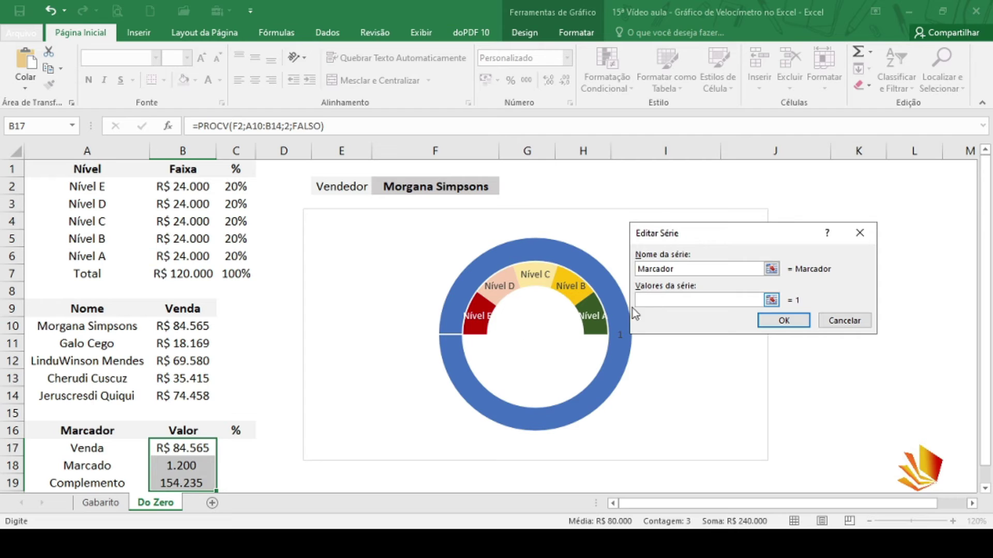
pyautogui.moveTo(201, 449); pyautogui.dragTo(198, 476)
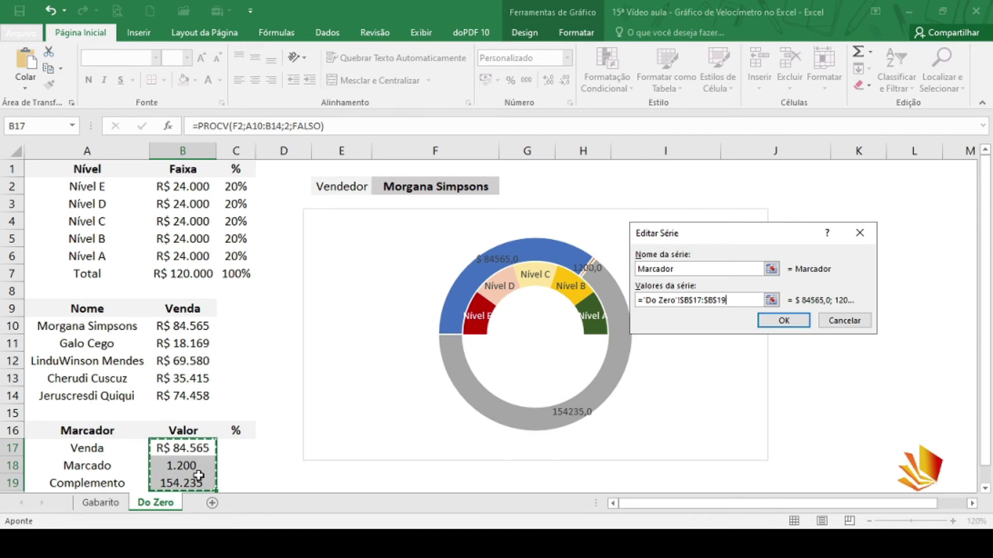
pyautogui.click(781, 324)
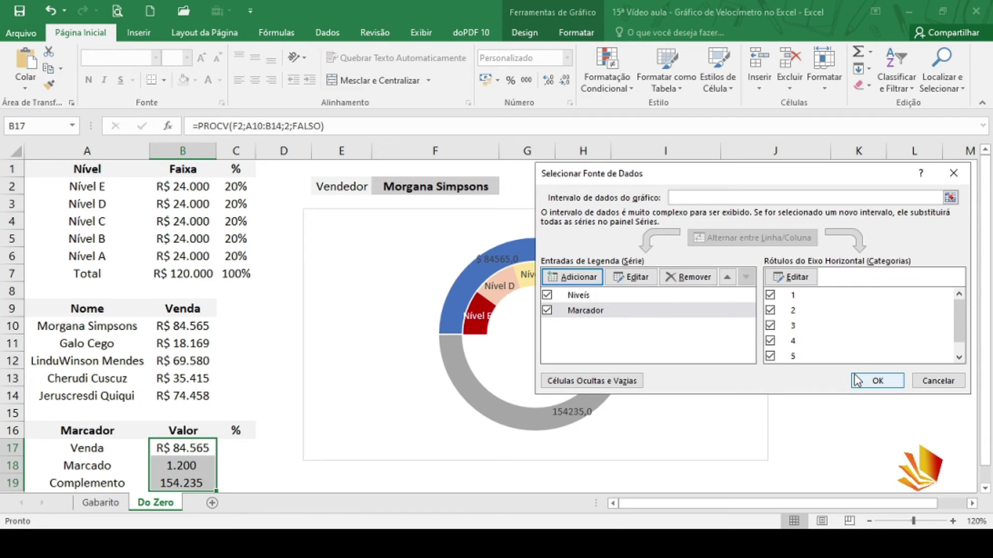
pyautogui.click(877, 381)
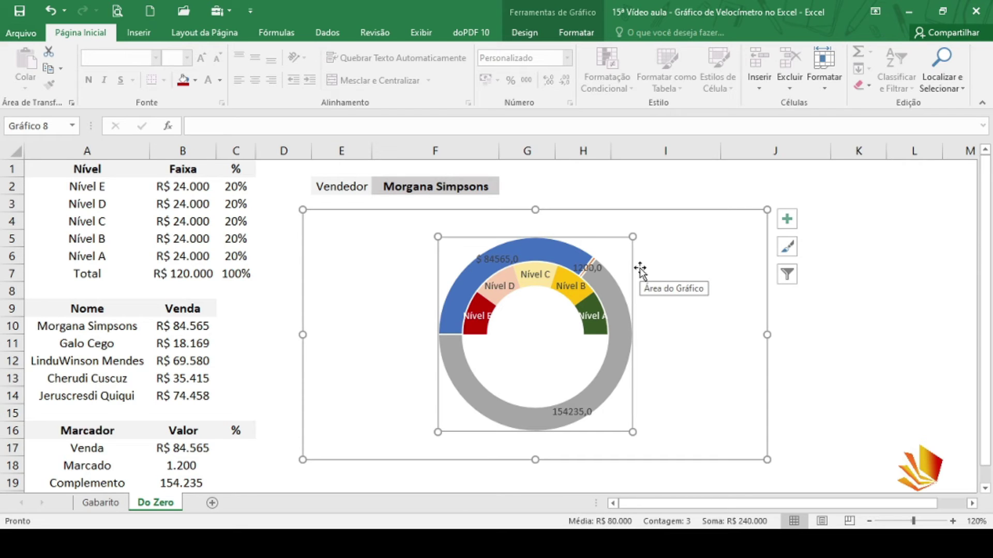
pyautogui.click(666, 192)
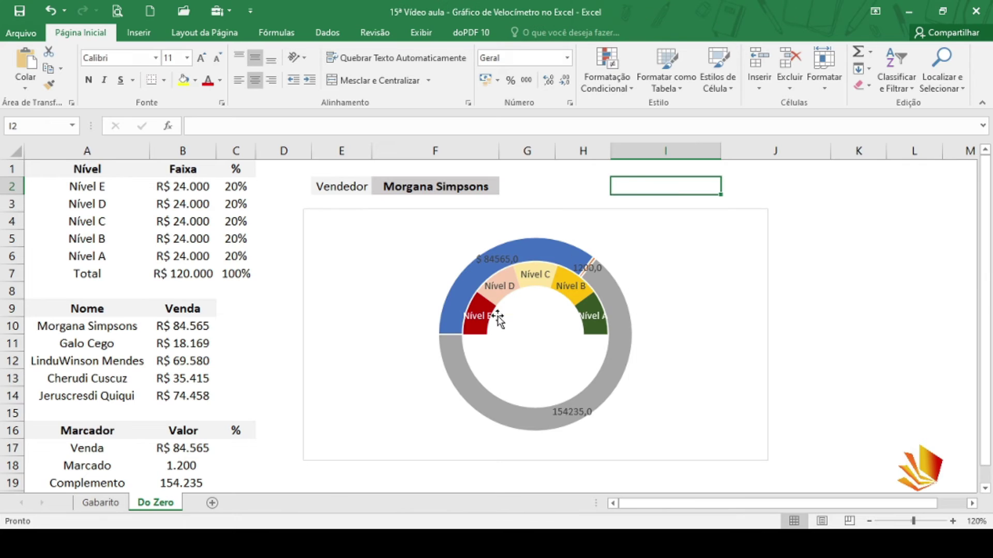
# Step: Remove the shape outline from the chart's outer Marcador ring
pyautogui.click(462, 365)
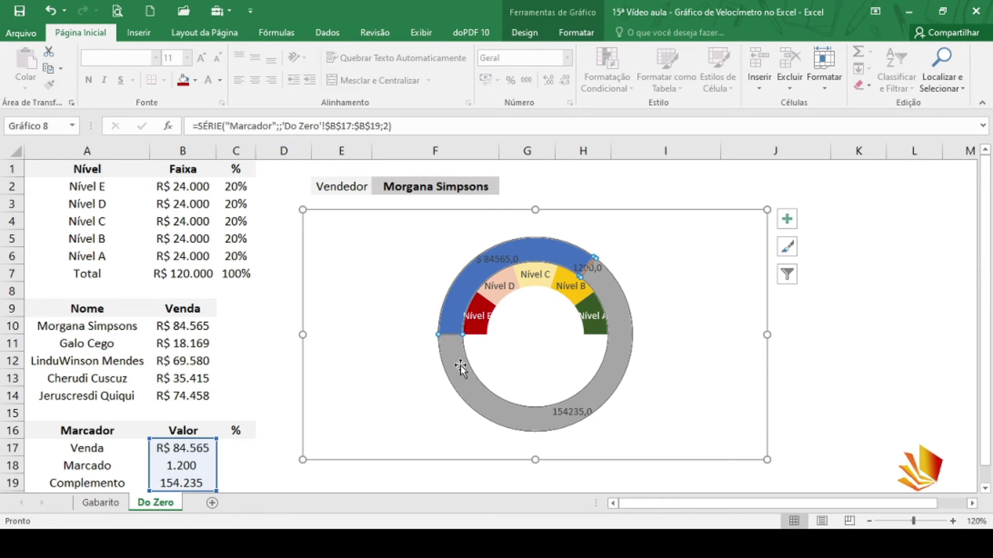
pyautogui.click(581, 34)
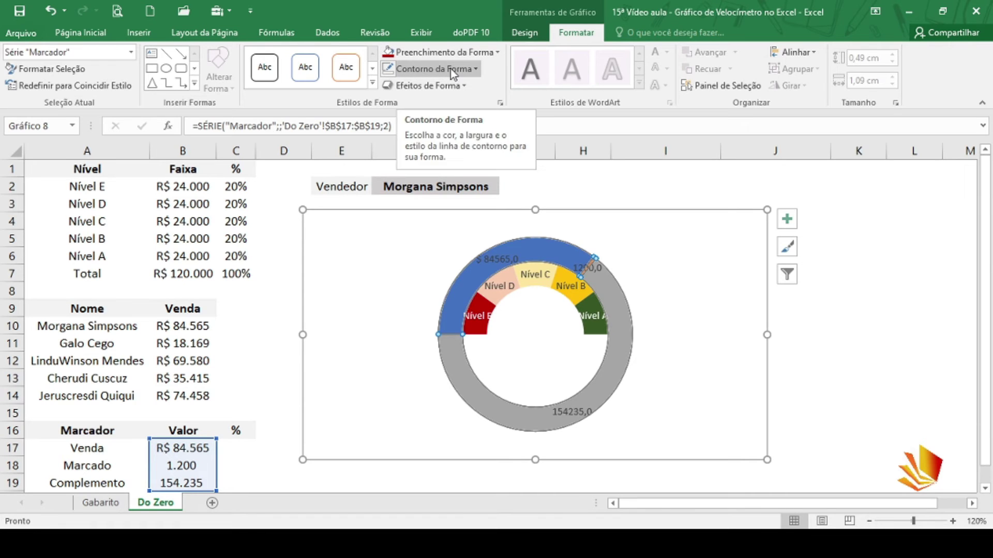
pyautogui.click(420, 68)
pyautogui.click(417, 244)
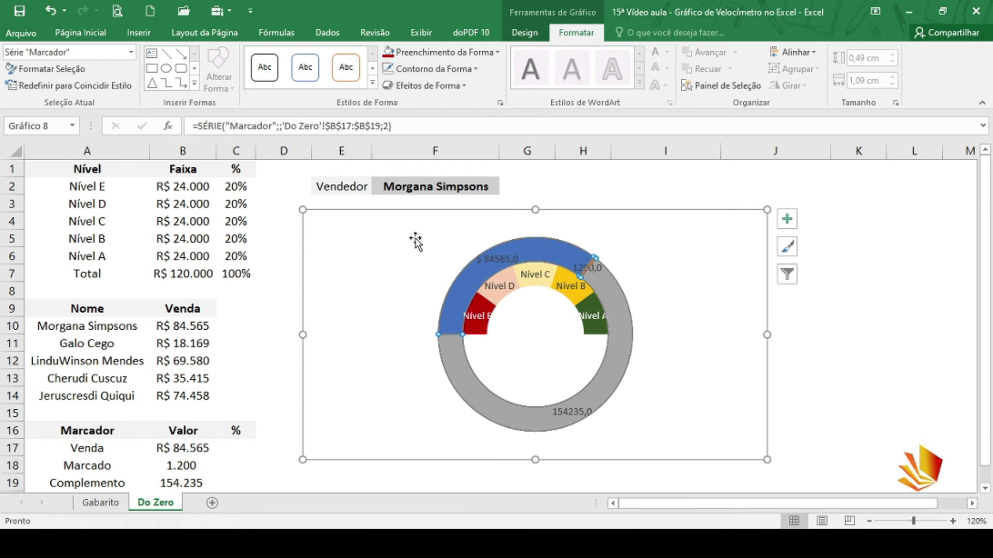
pyautogui.click(684, 203)
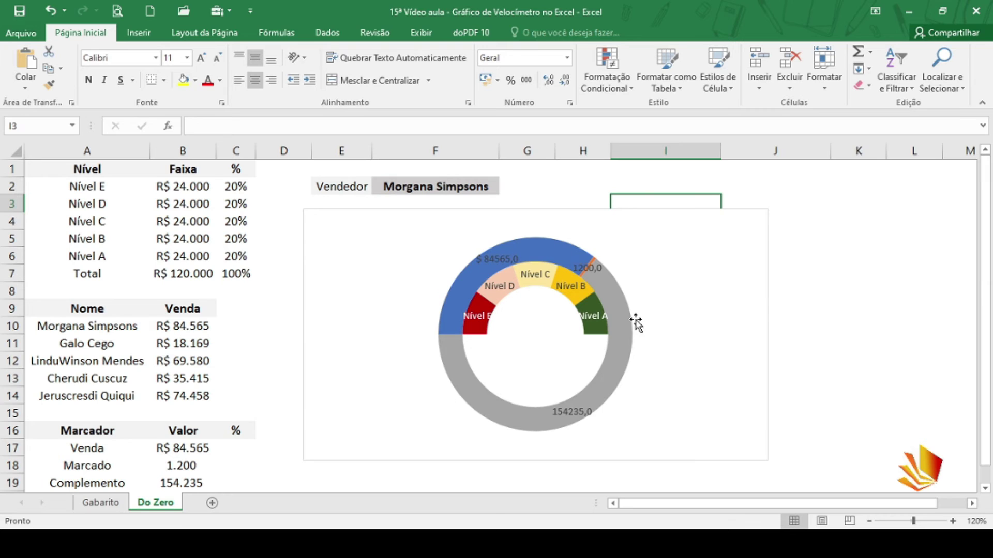
# Step: Undo the last change
pyautogui.click(587, 181)
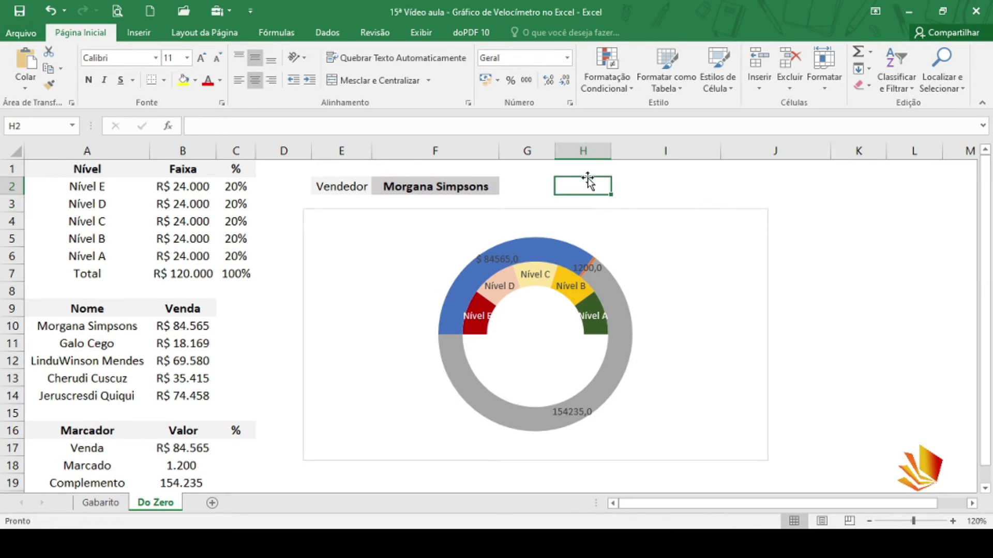
pyautogui.hotkey('ctrl', 'z')
pyautogui.click(660, 181)
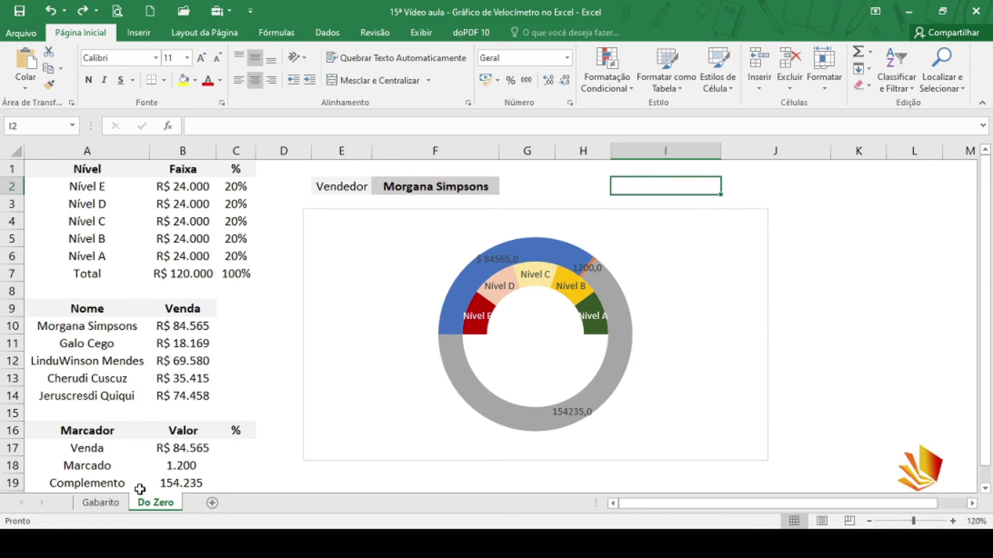
# Step: Look at the finished speedometer on the Gabarito sheet for comparison and return to the Do Zero sheet
pyautogui.click(102, 503)
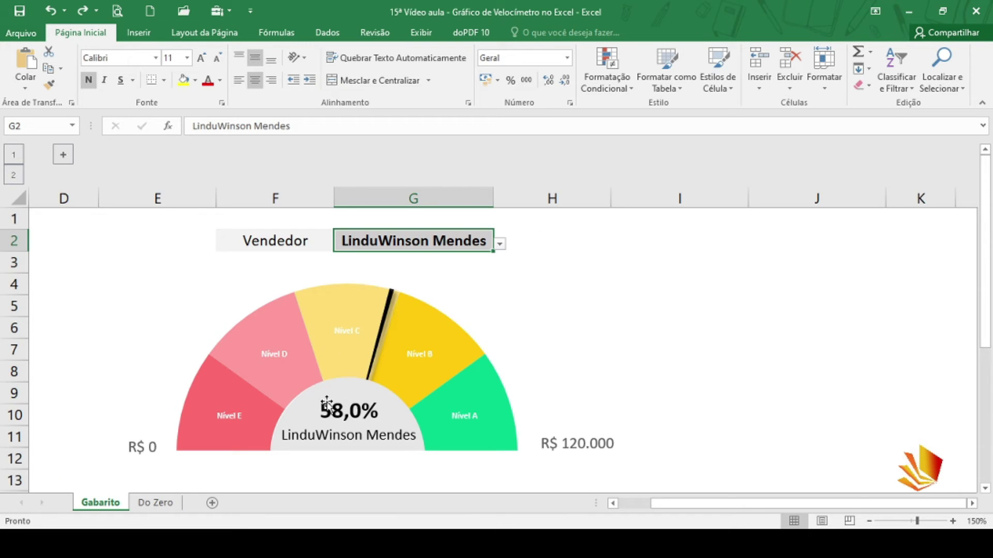
pyautogui.click(156, 504)
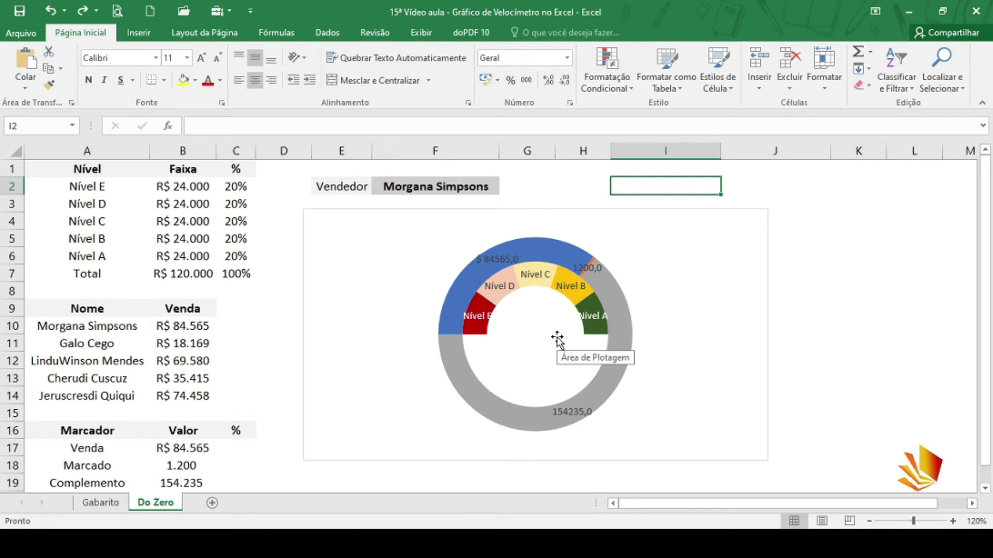
pyautogui.click(566, 248)
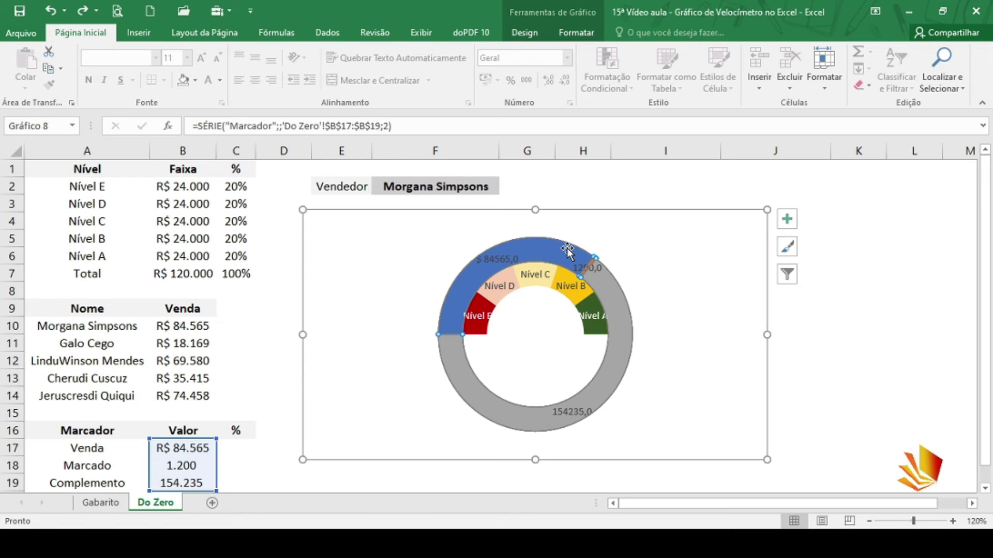
pyautogui.click(623, 181)
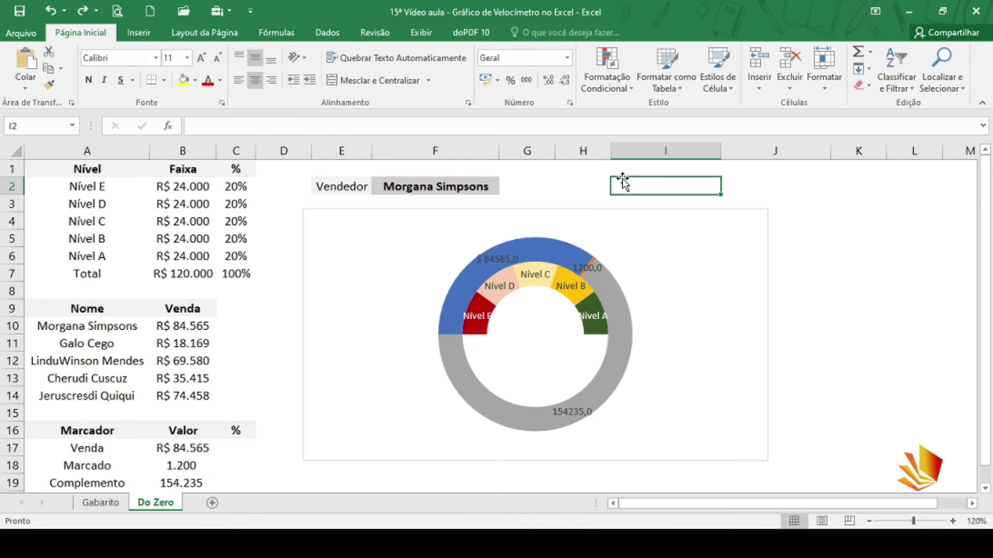
# Step: Change the Marcador series to the Pizza chart type and plot it on the secondary axis, keeping Níveis as Rosca
pyautogui.click(554, 242)
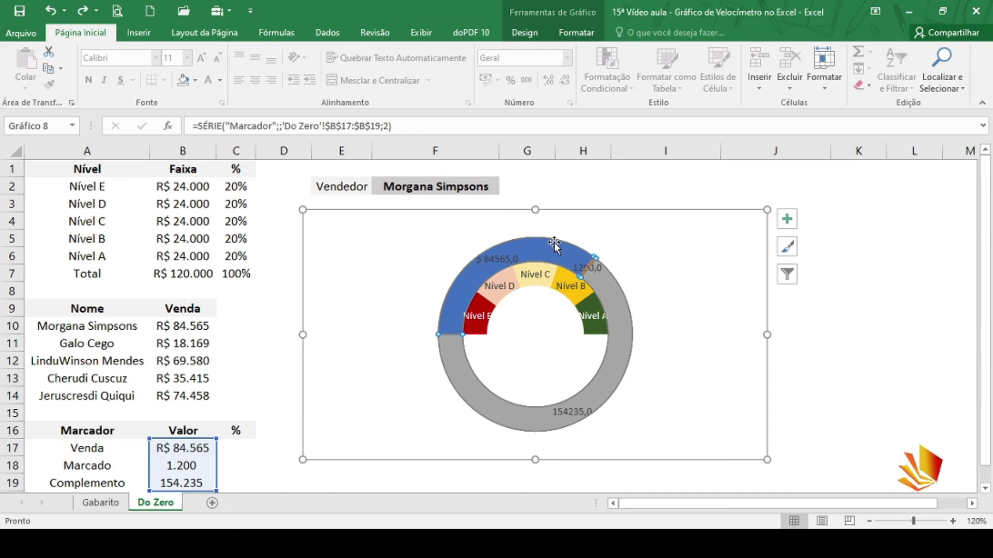
pyautogui.rightClick(553, 242)
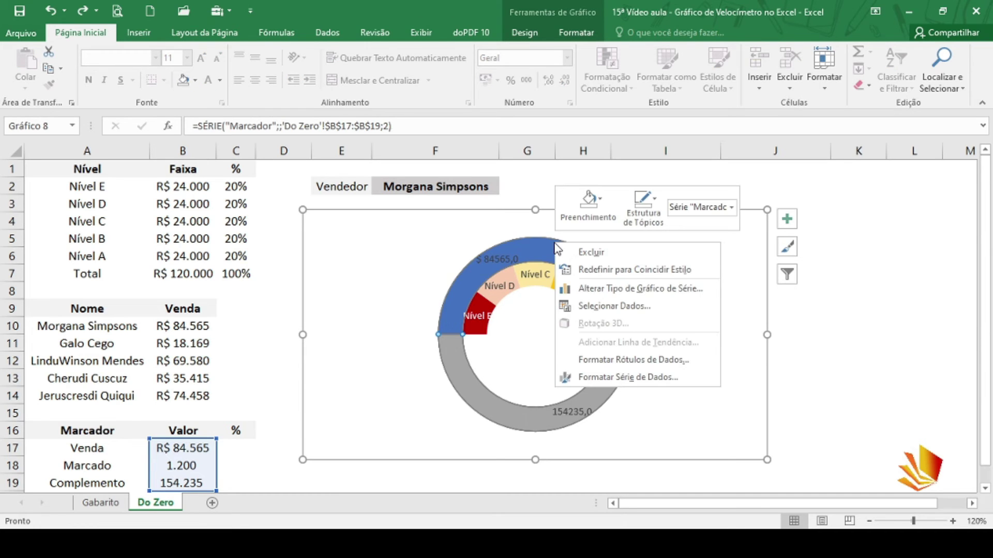
pyautogui.click(609, 298)
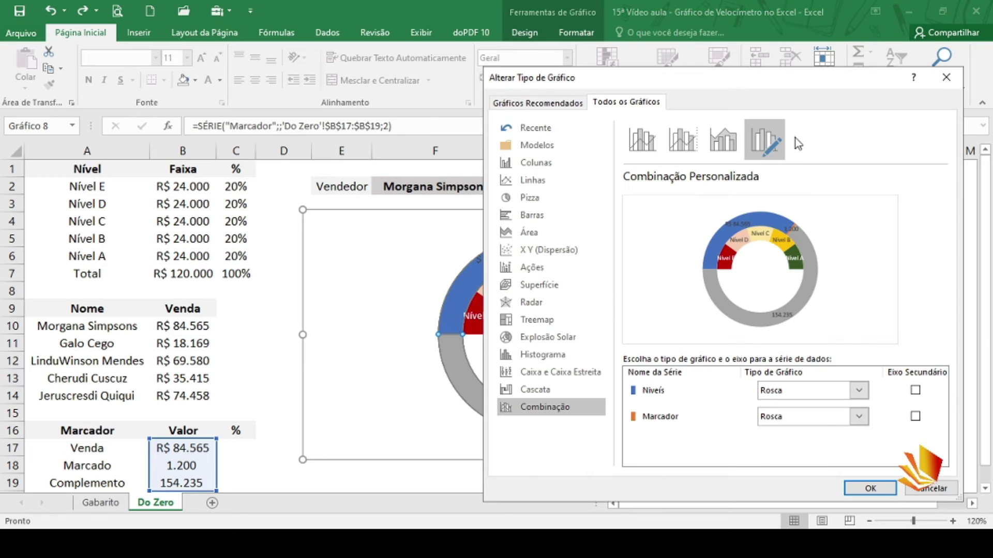
pyautogui.moveTo(821, 84); pyautogui.dragTo(829, 90)
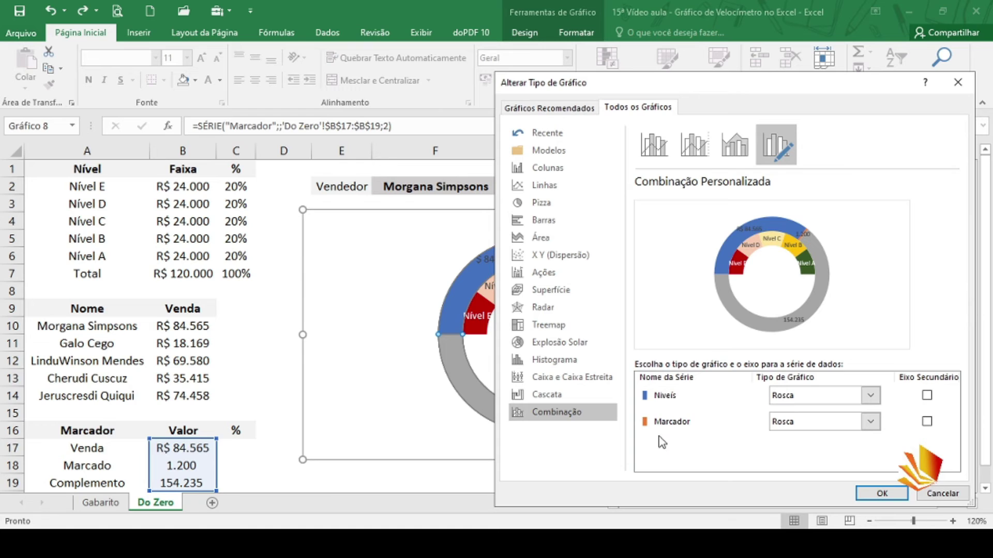
pyautogui.click(871, 422)
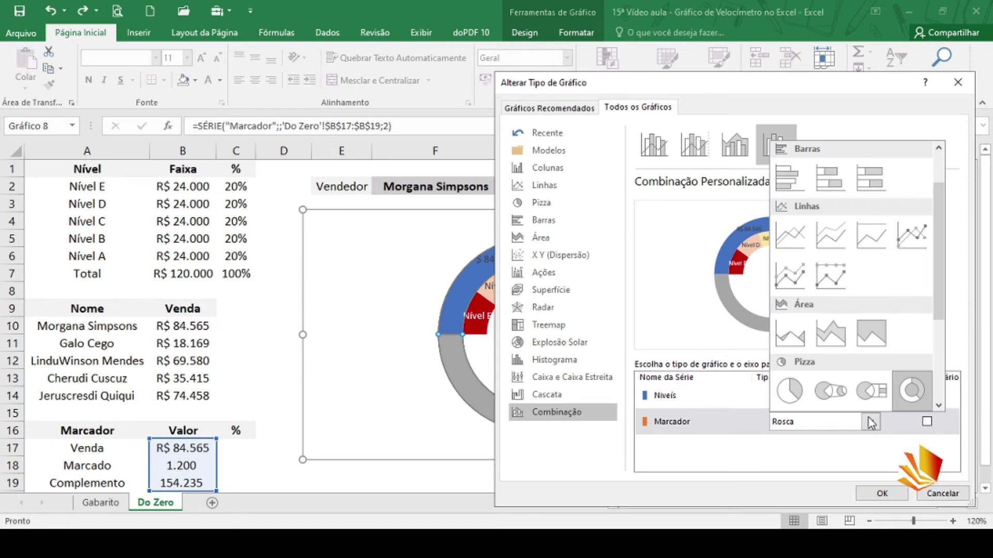
pyautogui.click(790, 393)
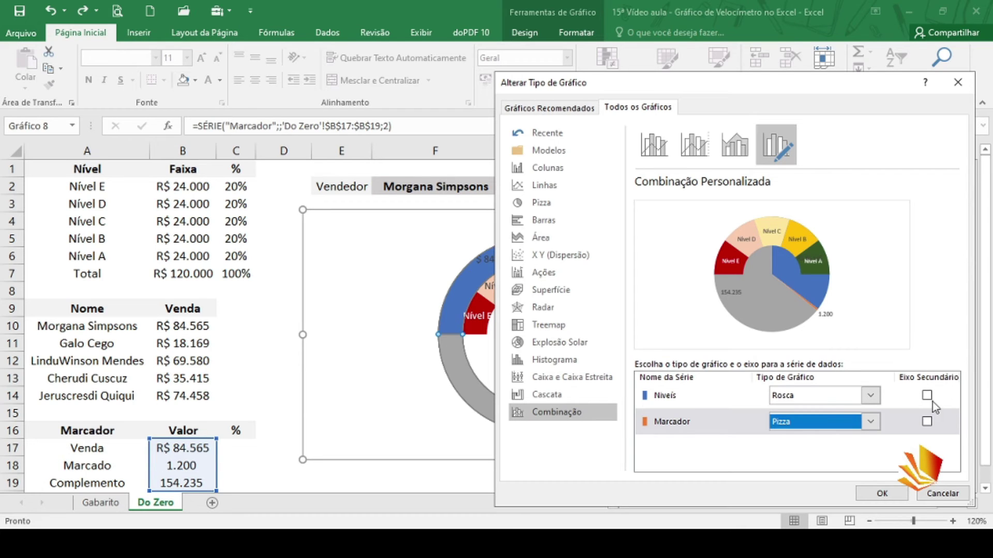
pyautogui.click(926, 421)
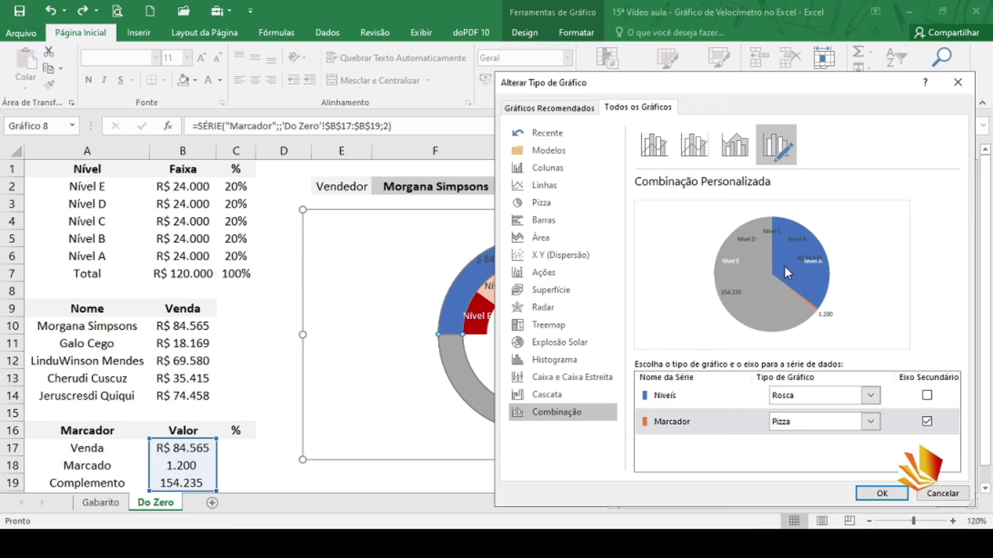
pyautogui.click(878, 494)
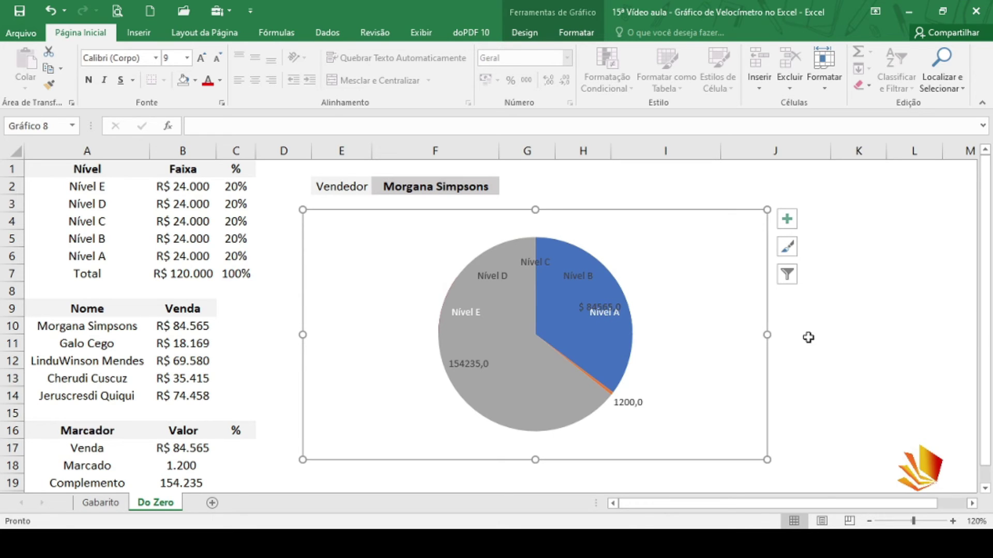
pyautogui.click(753, 176)
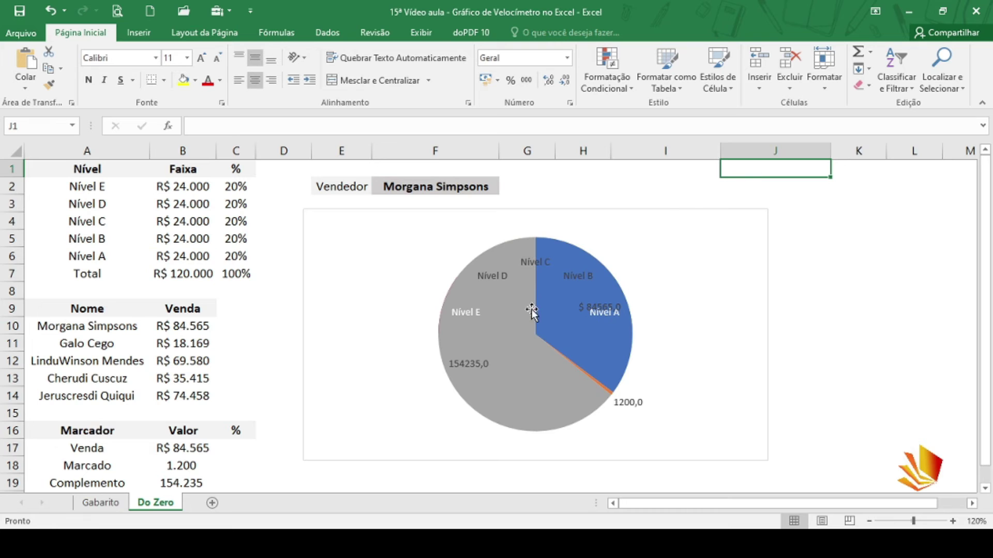
# Step: Remove the fill from the Complemento and Venda slices of the Marcador pie, leaving only the thin needle slice filled
pyautogui.click(505, 383)
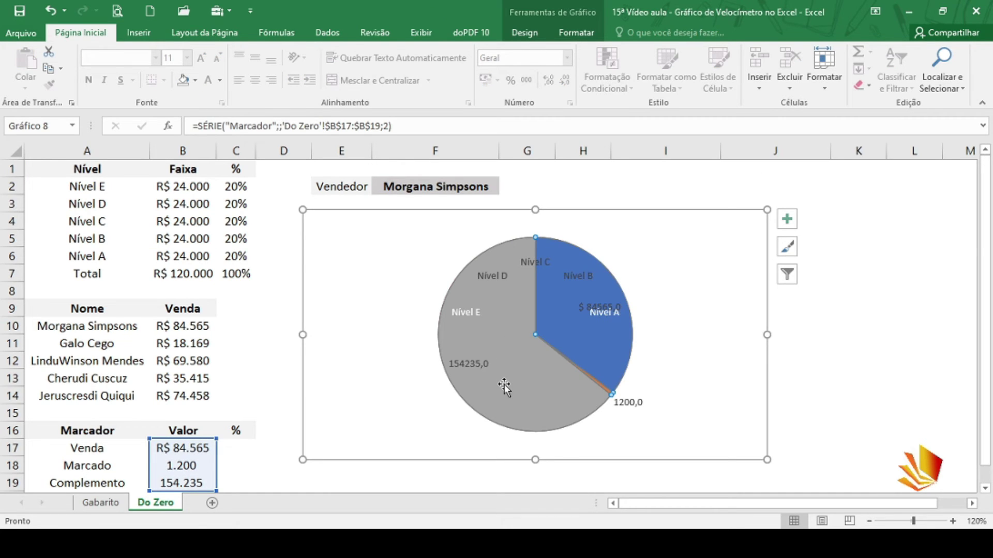
pyautogui.click(504, 383)
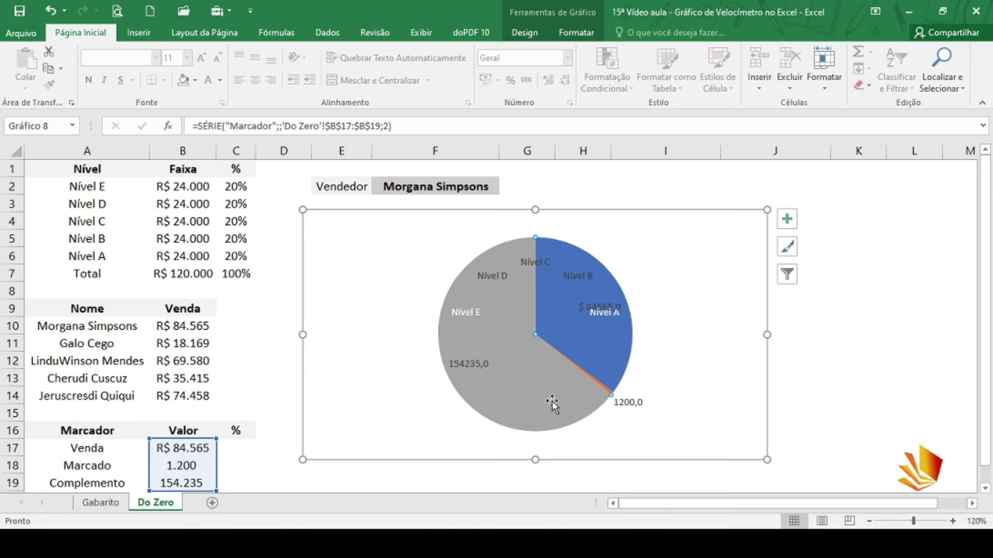
pyautogui.click(581, 38)
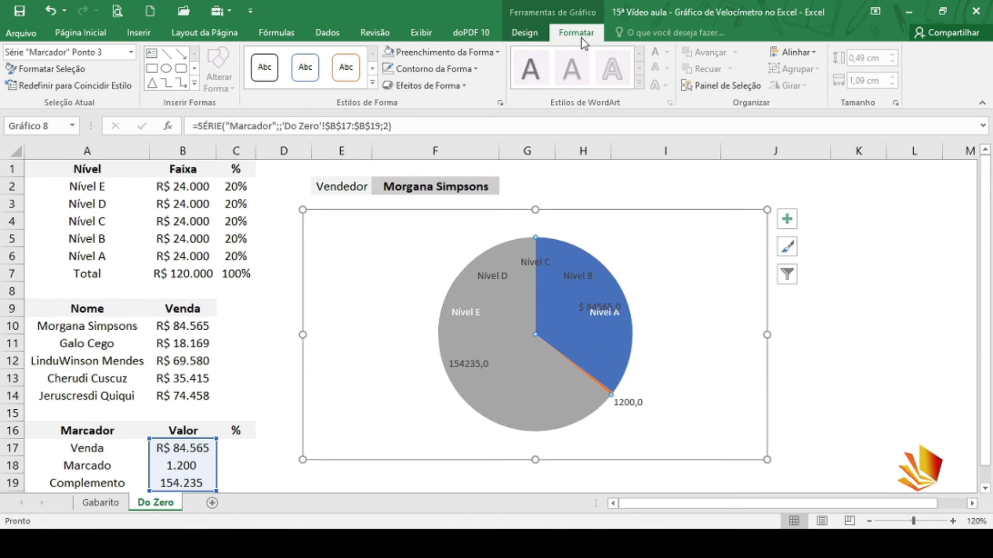
pyautogui.click(496, 53)
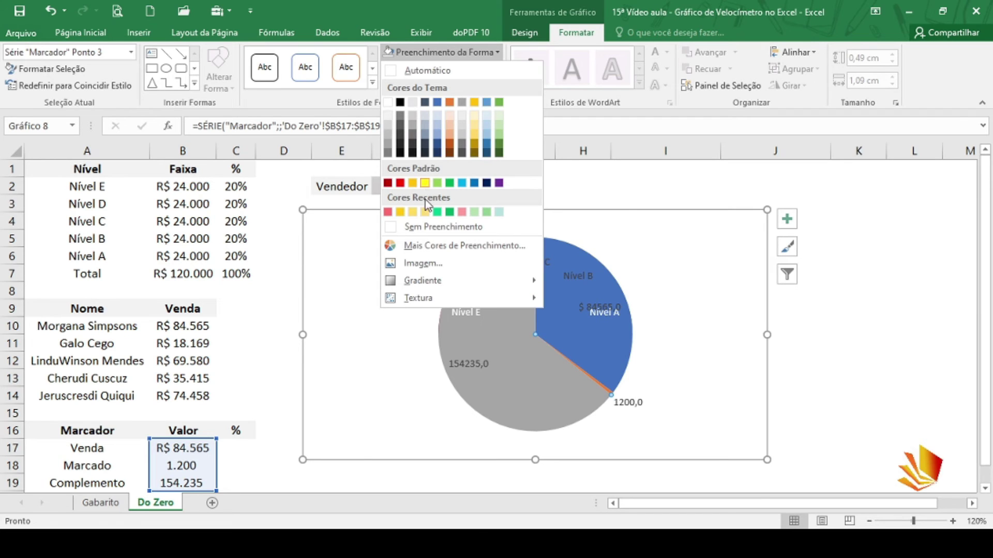
pyautogui.click(426, 229)
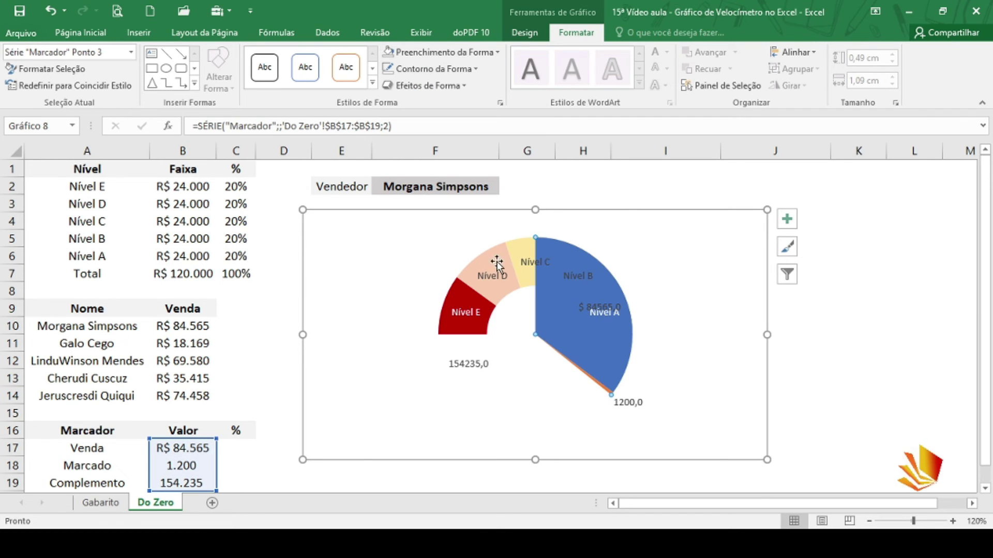
pyautogui.click(549, 307)
pyautogui.click(495, 54)
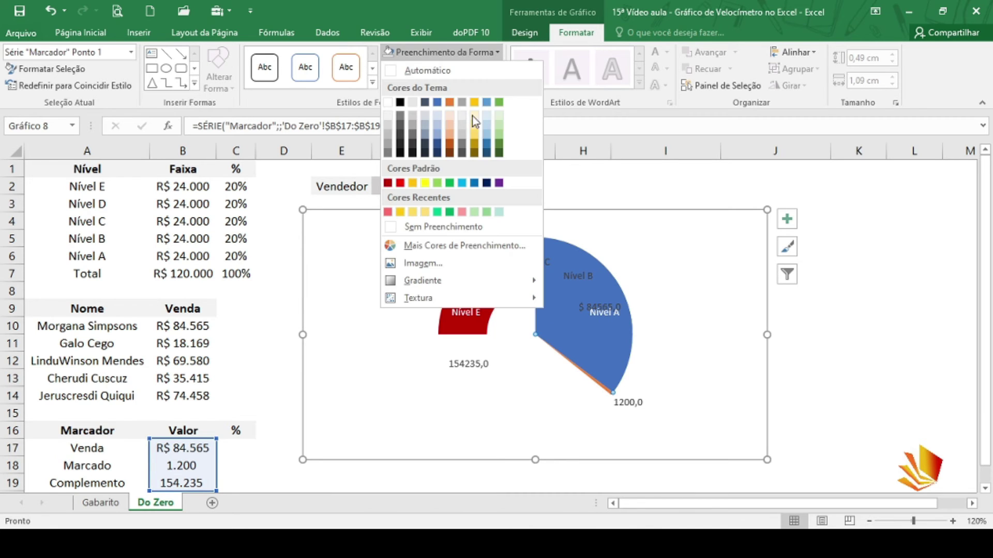
pyautogui.click(463, 226)
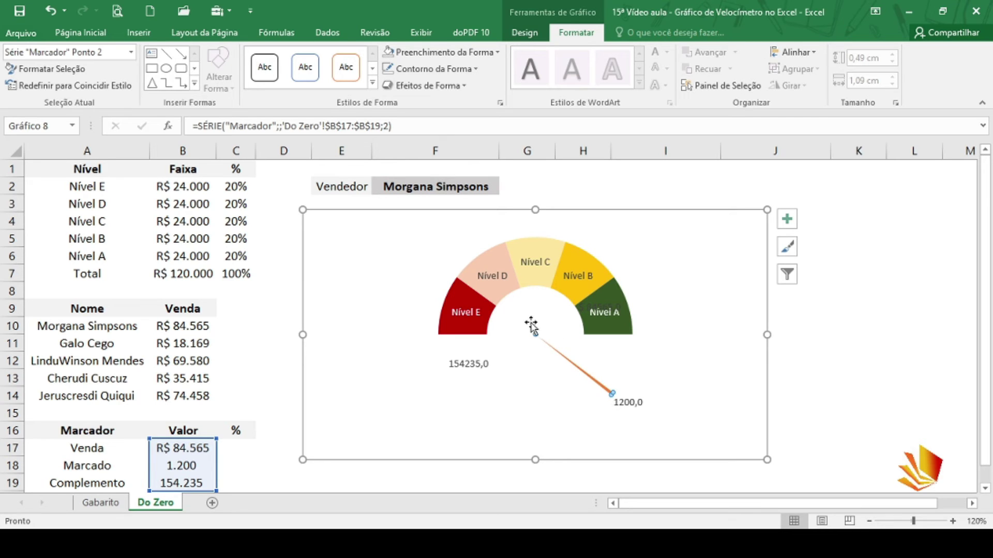
# Step: Fill the thin needle slice of the Marcador series with black and give it the first external shadow effect
pyautogui.moveTo(585, 368)
pyautogui.click(486, 56)
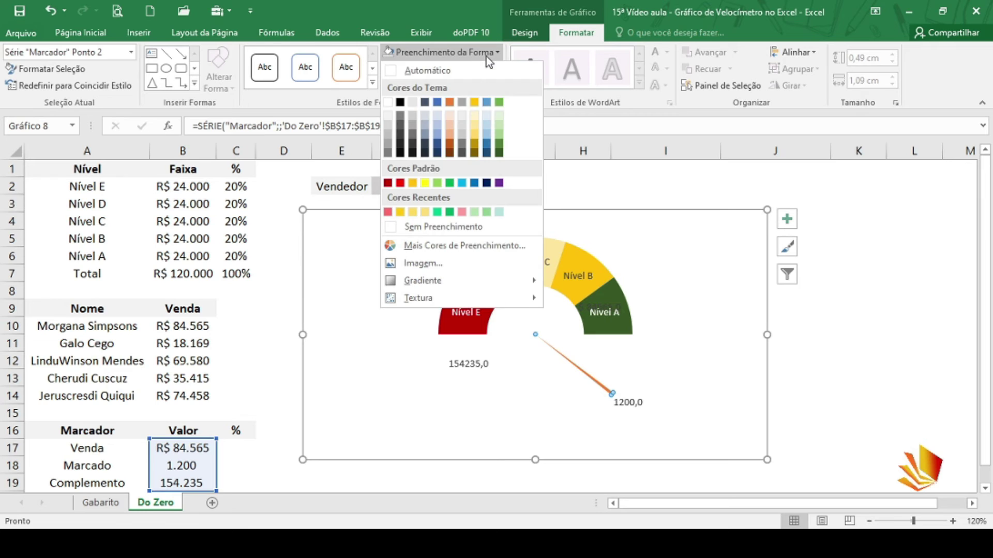
pyautogui.click(400, 102)
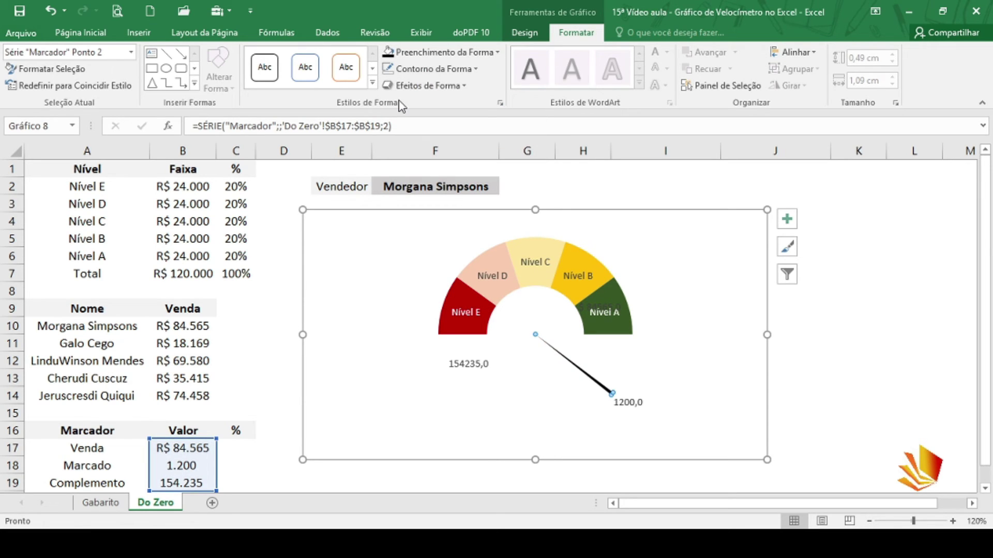
pyautogui.click(421, 86)
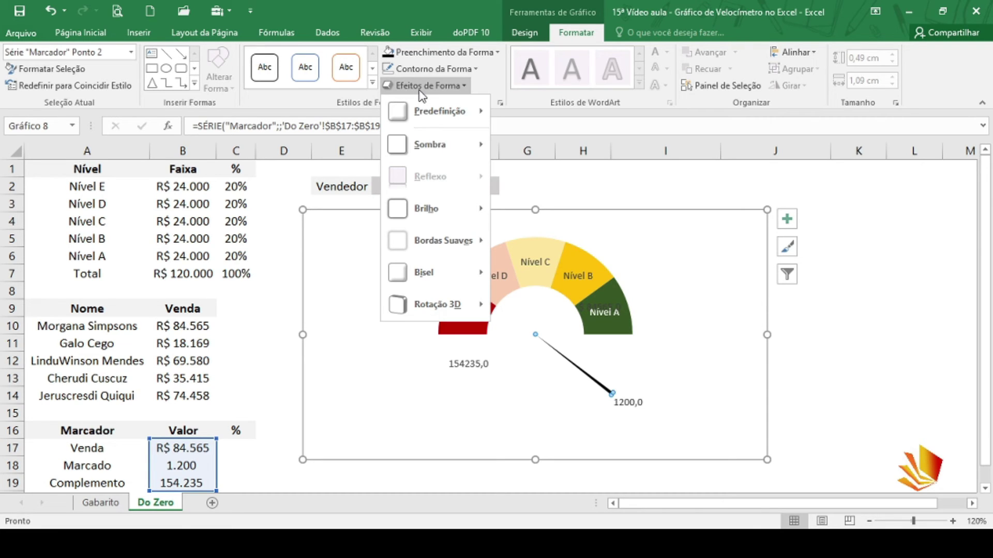
pyautogui.moveTo(455, 135)
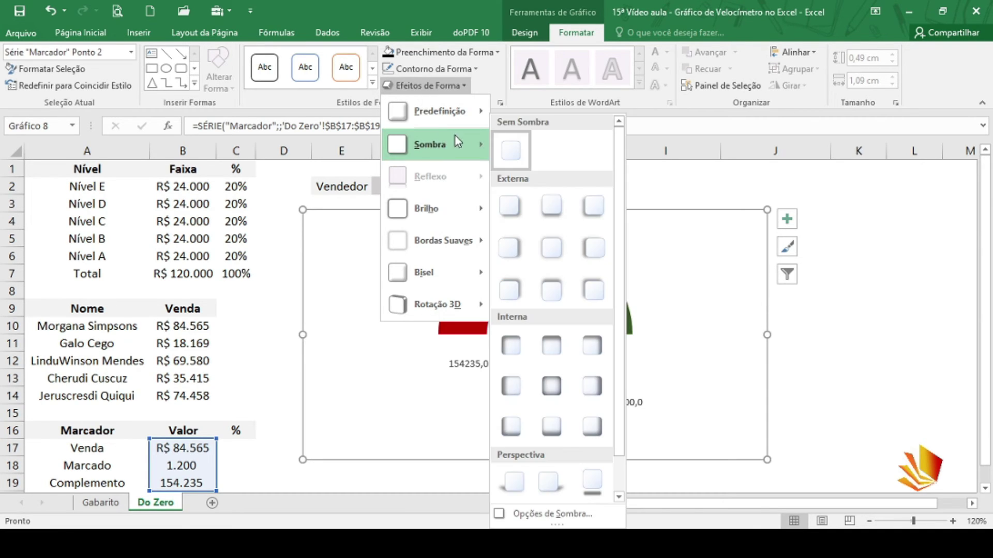
pyautogui.click(516, 200)
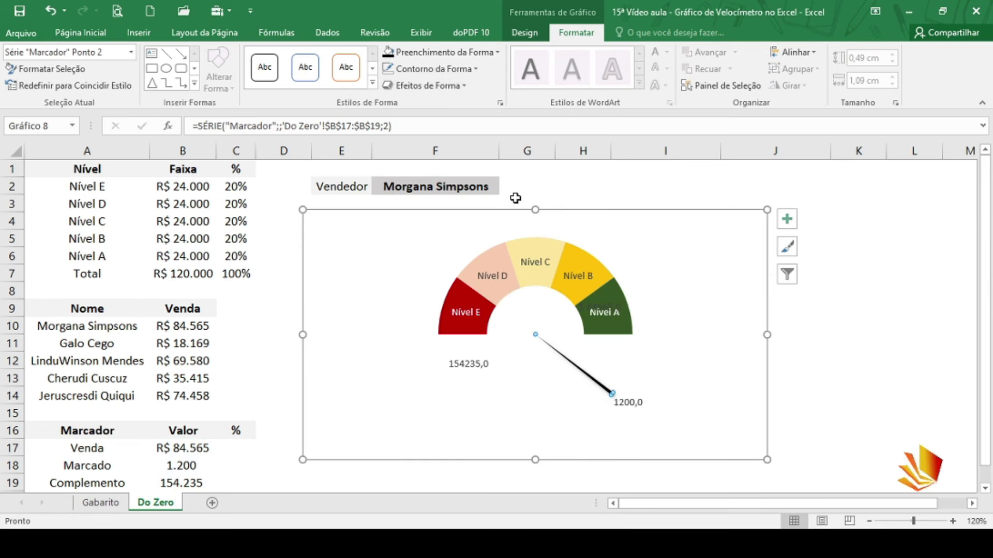
# Step: Test the needle by choosing the second, fourth and last sellers in turn from the Vendedor list in F2
pyautogui.click(478, 186)
pyautogui.click(505, 188)
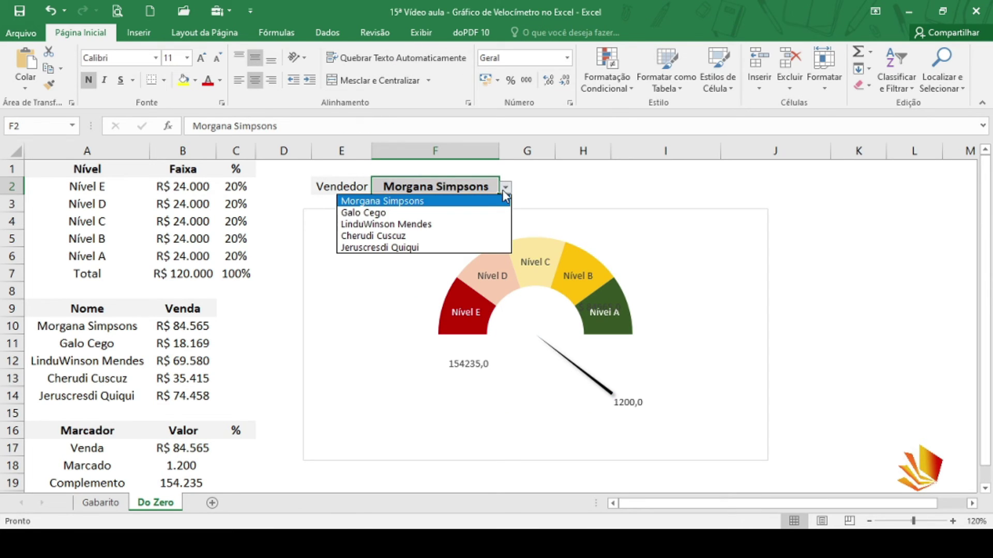
pyautogui.click(462, 212)
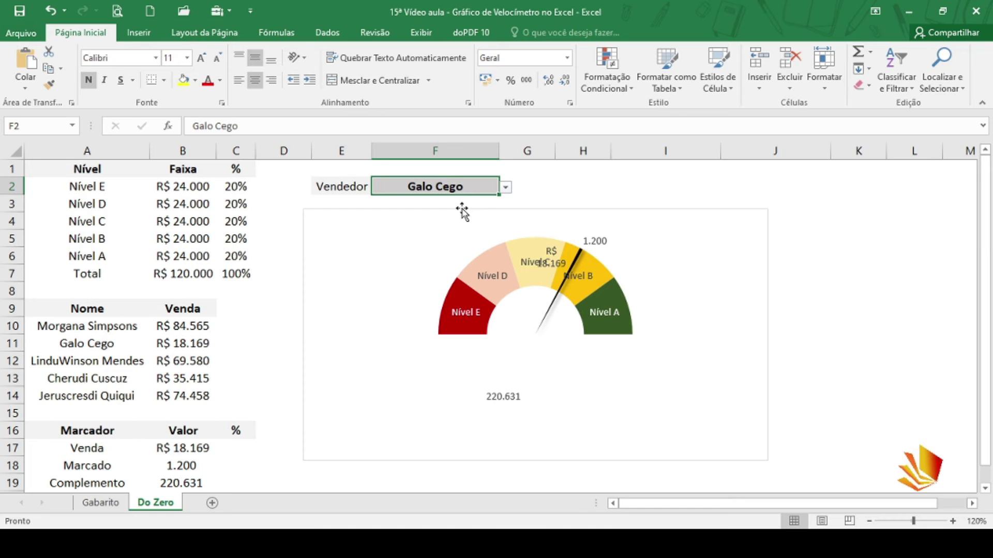
pyautogui.click(506, 189)
pyautogui.click(445, 236)
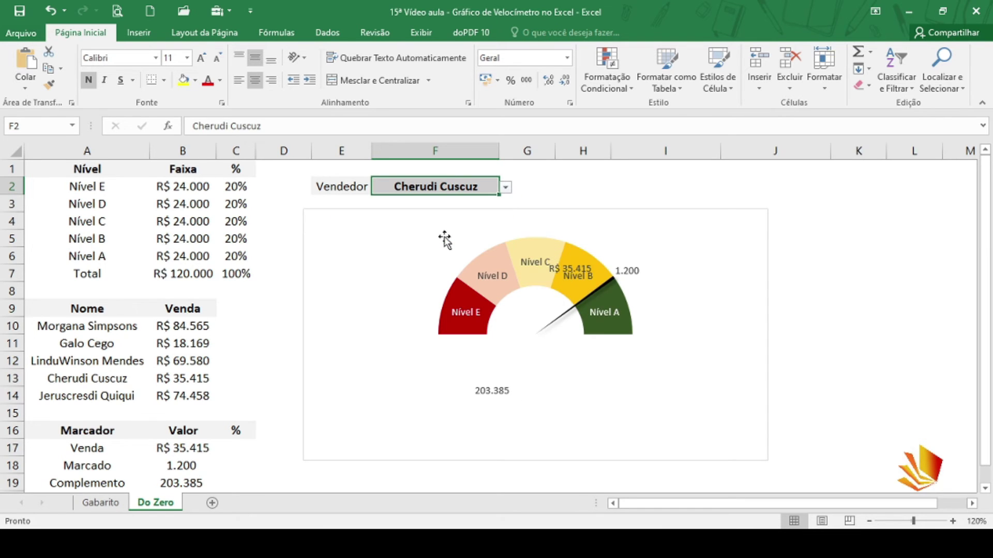
pyautogui.click(506, 189)
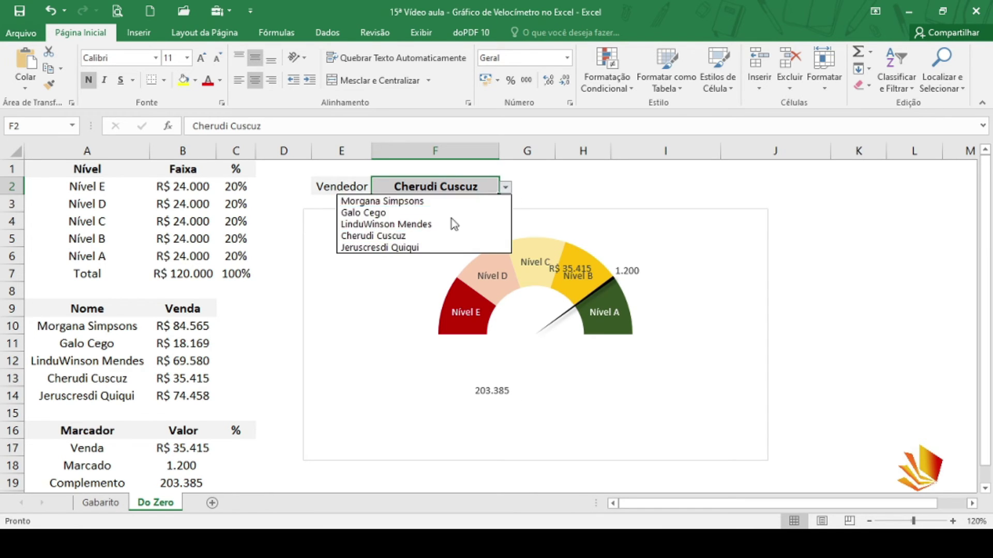
pyautogui.click(420, 249)
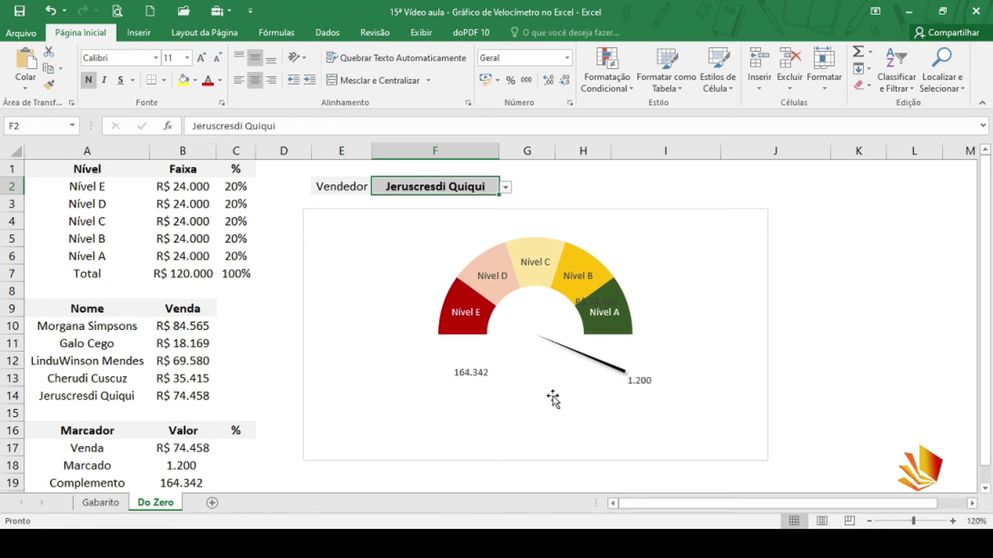
# Step: Set the Marcador series' first slice angle to 270° and close the series formatting options
pyautogui.click(610, 371)
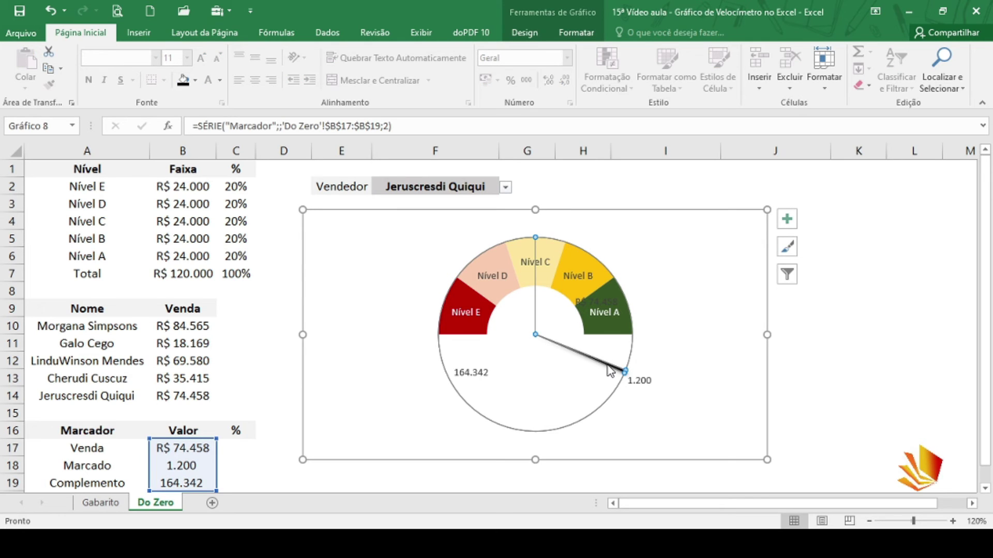
pyautogui.rightClick(610, 371)
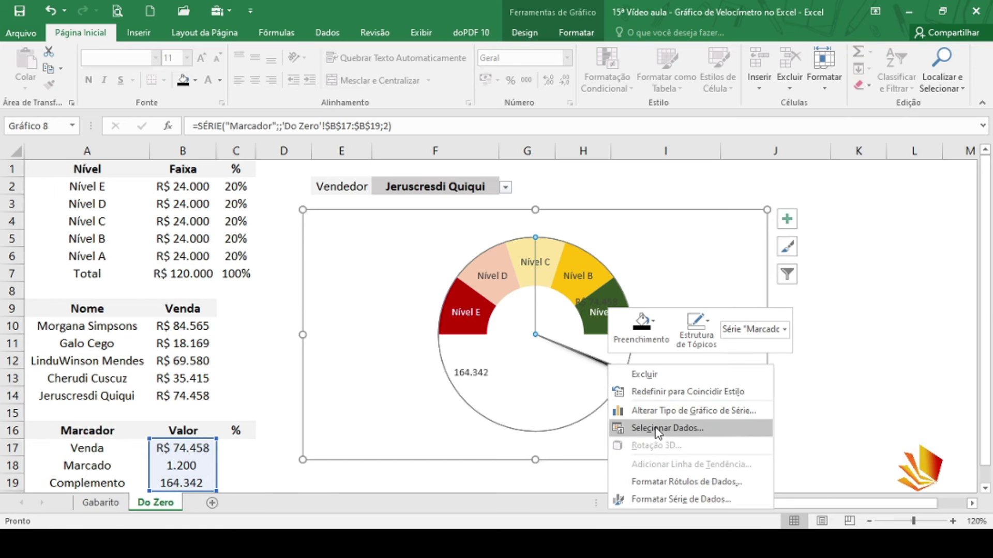
pyautogui.click(661, 500)
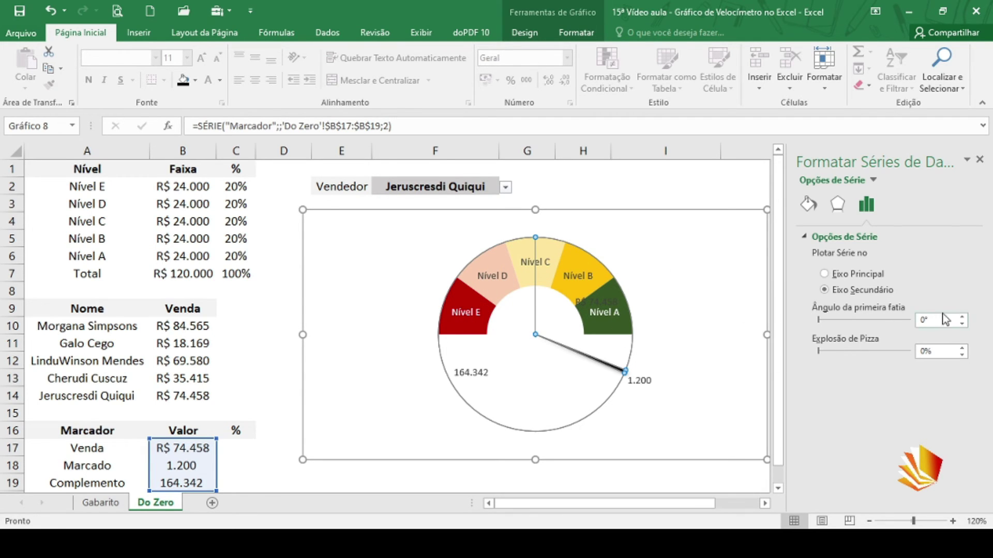
pyautogui.click(930, 323)
pyautogui.press('Return')
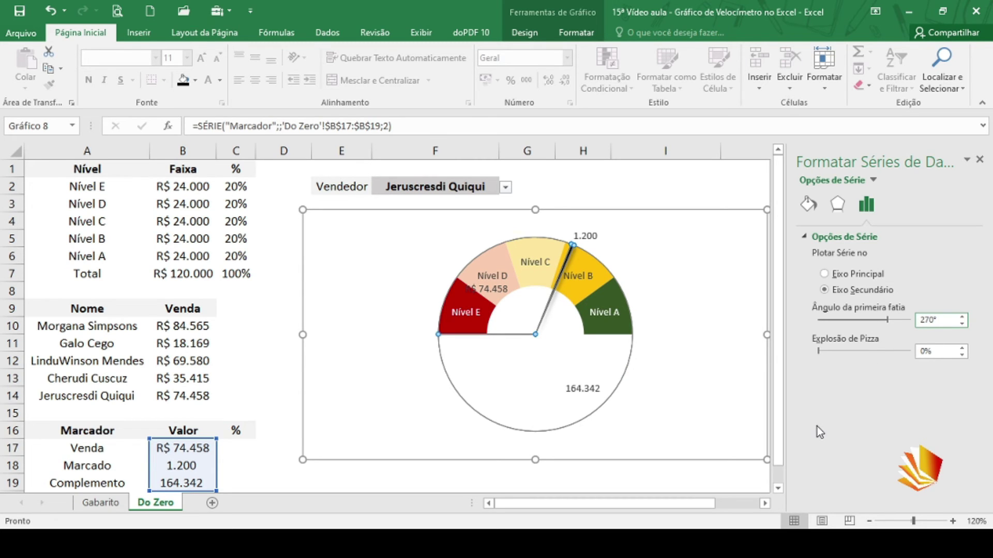
pyautogui.click(979, 160)
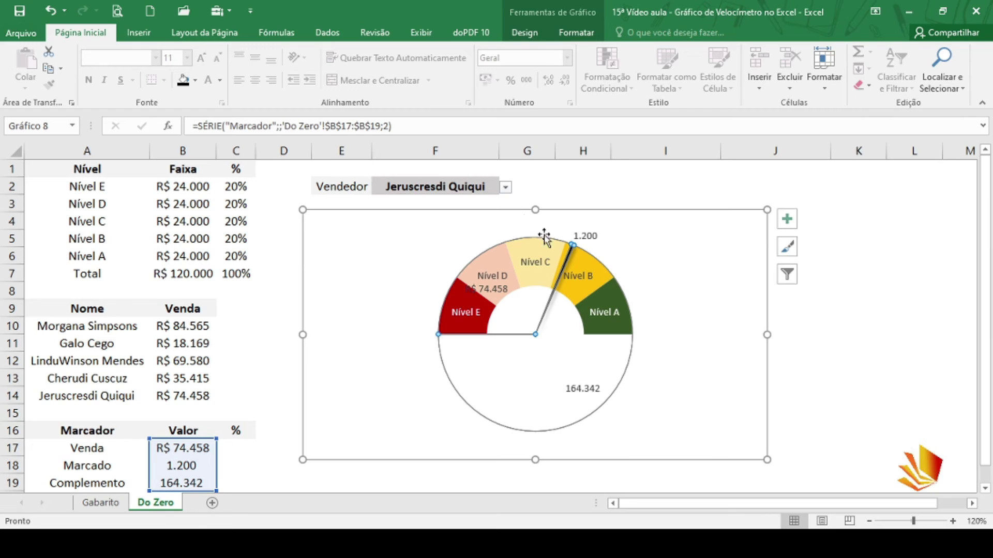
# Step: Test the needle by choosing the first and then the last seller from the Vendedor list in F2
pyautogui.click(510, 188)
pyautogui.click(497, 188)
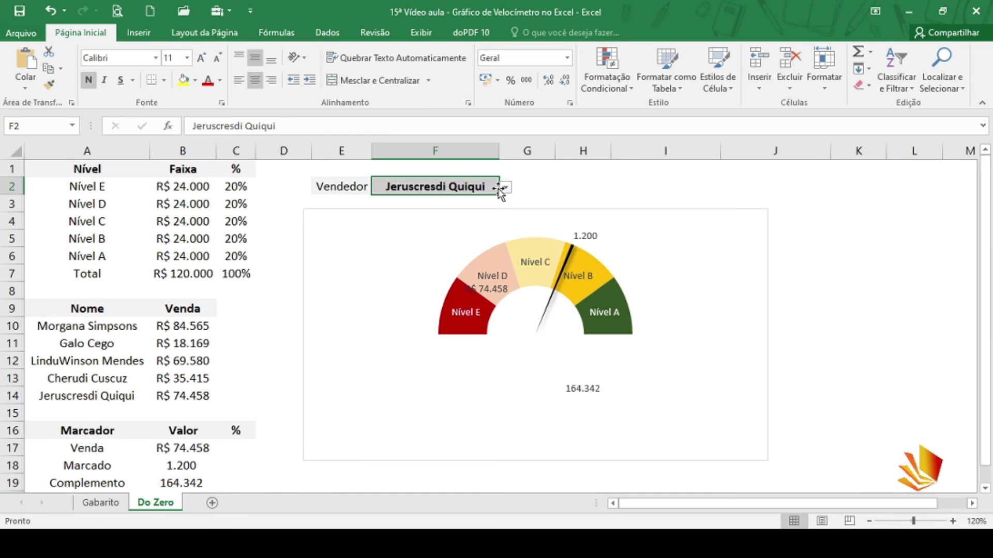
pyautogui.click(505, 189)
pyautogui.click(436, 199)
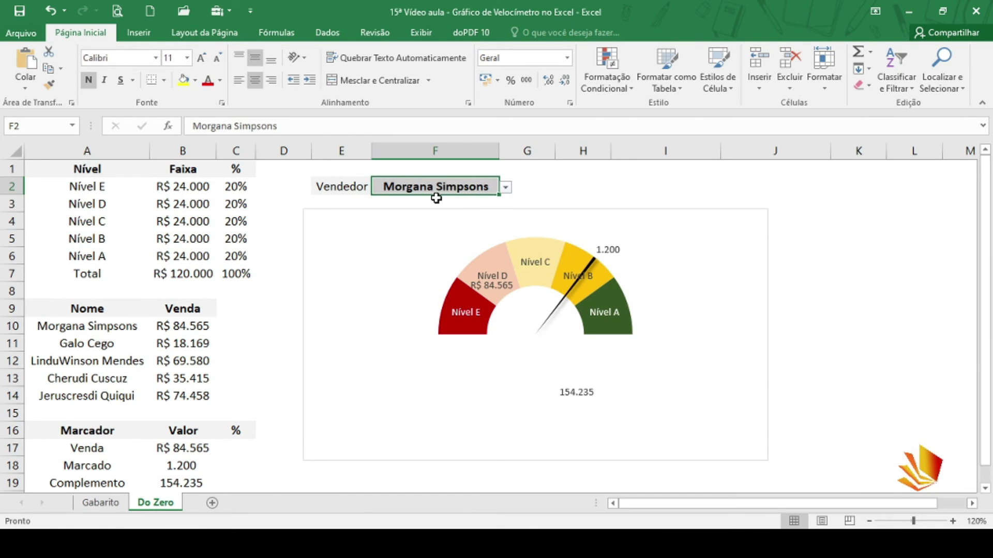
pyautogui.click(504, 188)
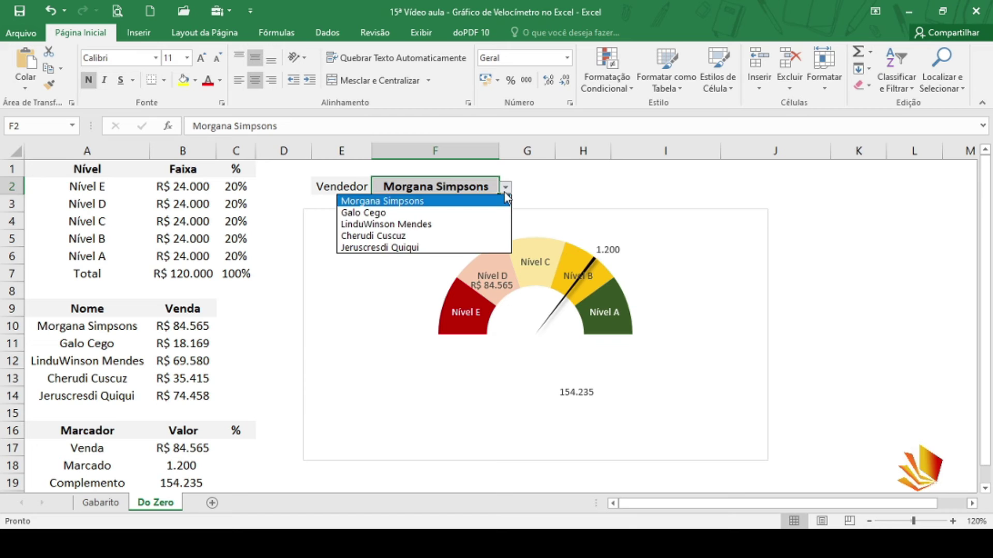
pyautogui.click(455, 247)
pyautogui.moveTo(456, 325)
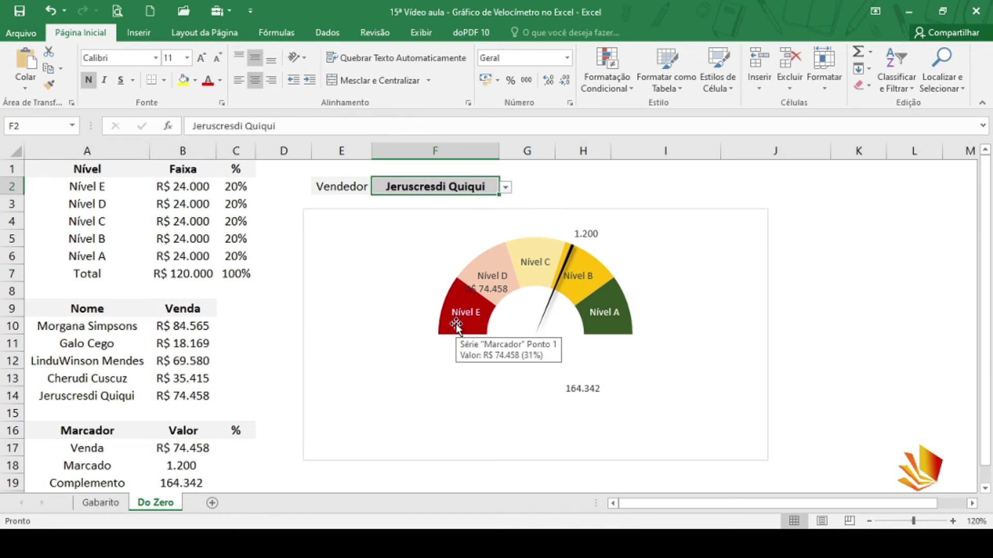
pyautogui.moveTo(615, 334)
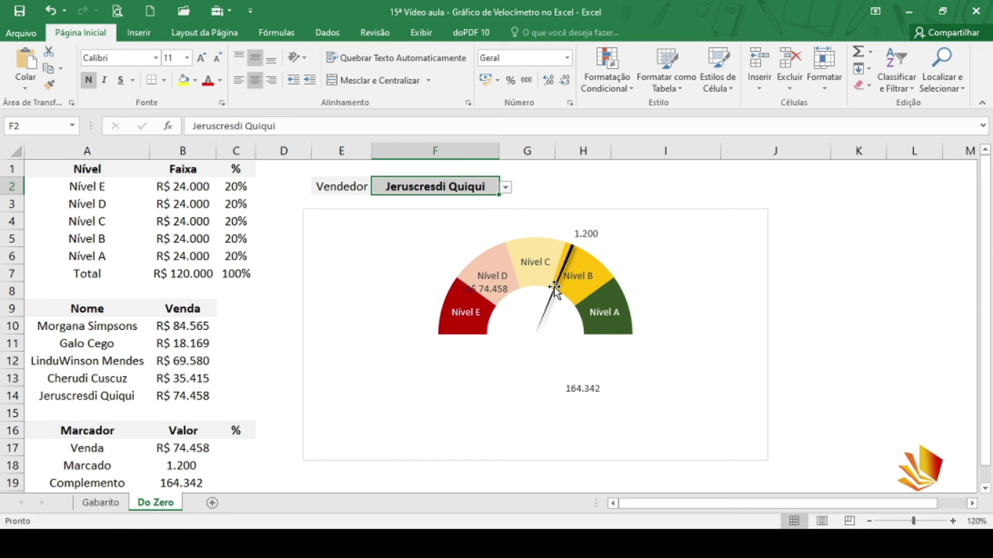
pyautogui.moveTo(553, 287)
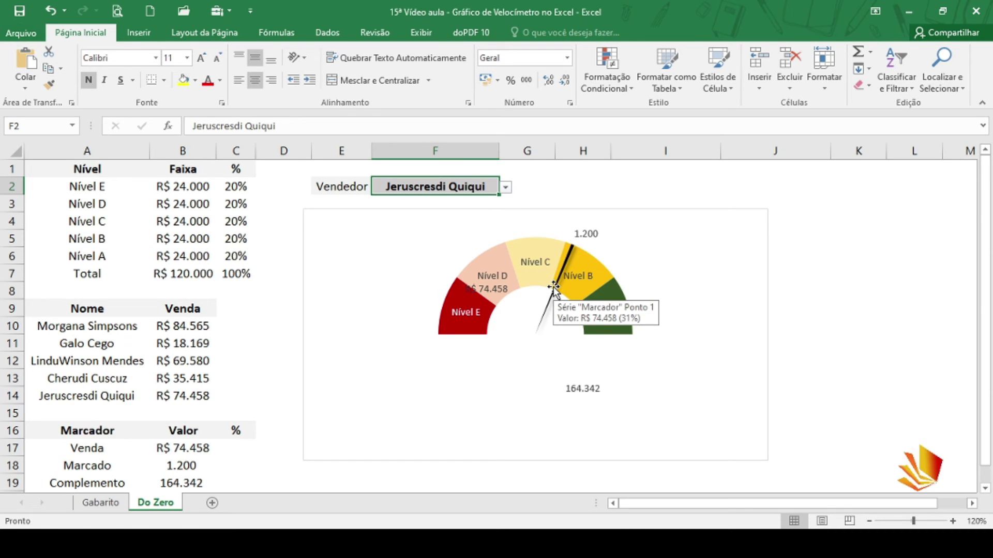
# Step: Delete the Marcador series' data labels from the speedometer chart and deselect the chart
pyautogui.click(579, 388)
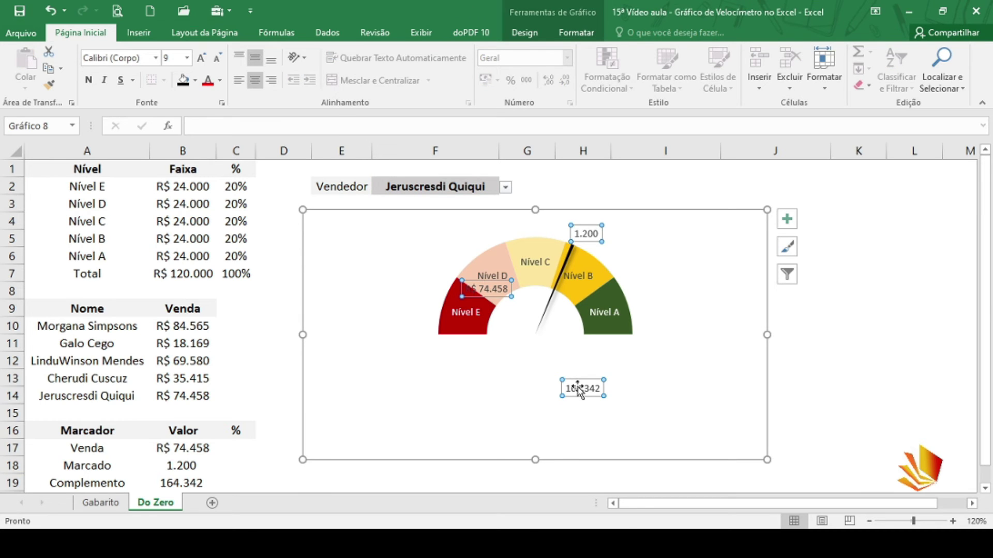
pyautogui.press('Delete')
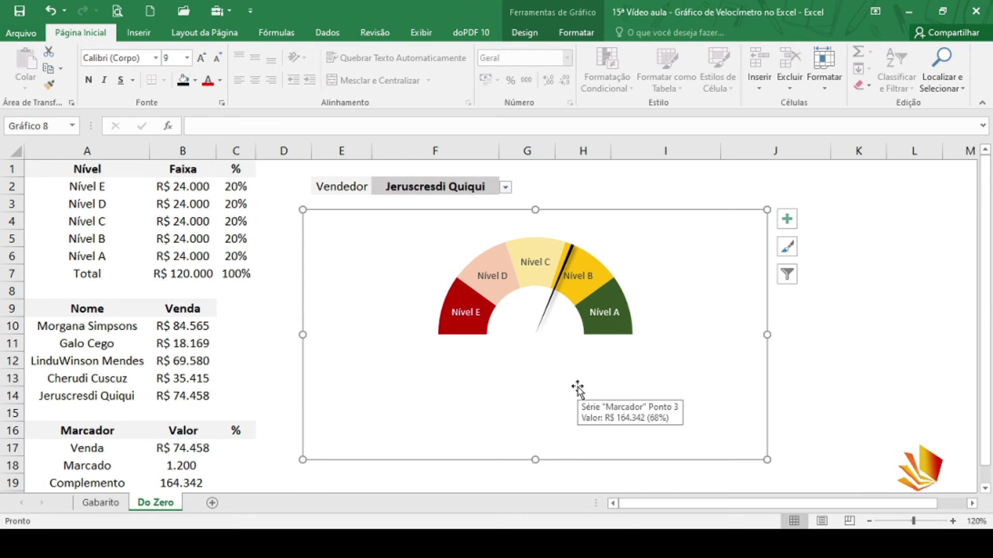
pyautogui.click(547, 319)
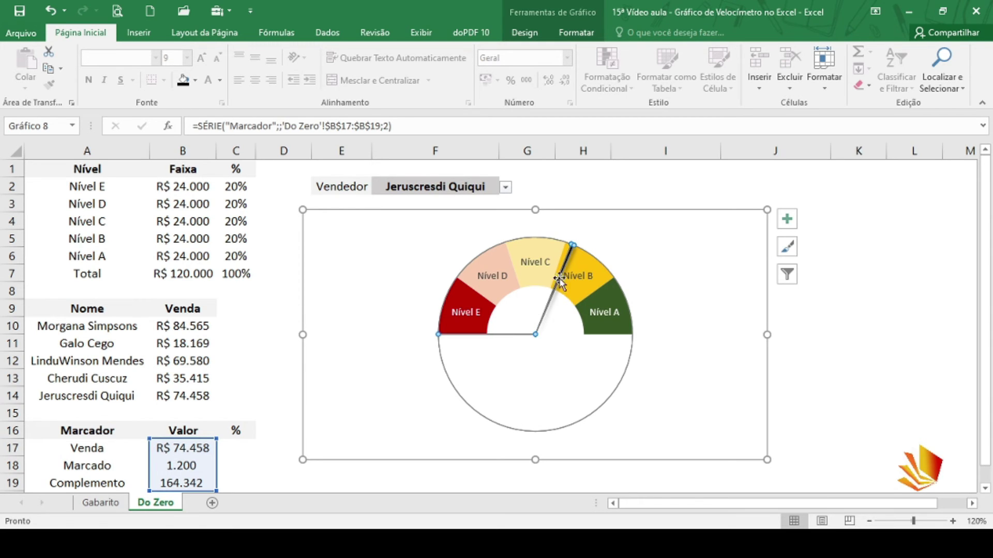
pyautogui.click(645, 197)
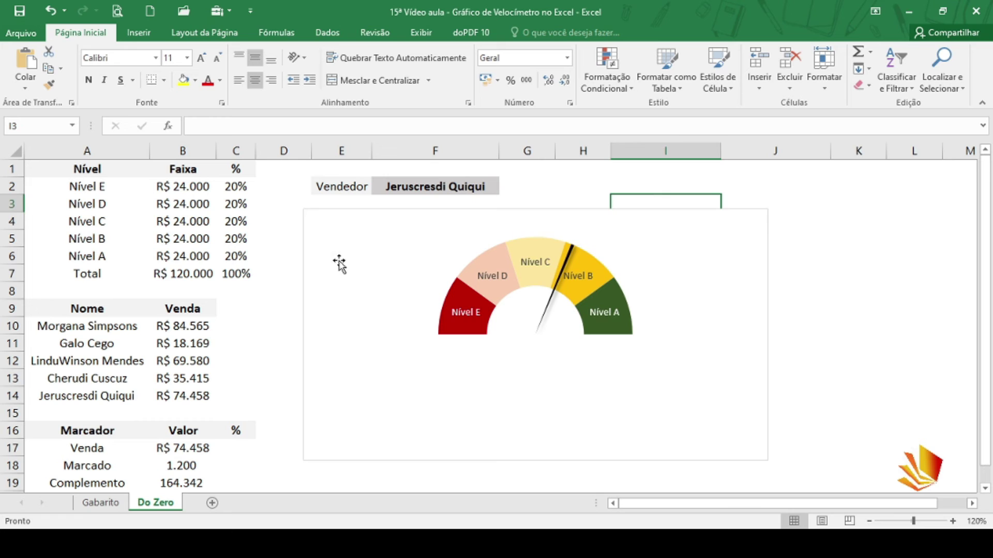
# Step: Draw a circle over the hollow centre of the gauge, centre it on the needle's base and enlarge it to about 2.73 cm
pyautogui.click(145, 40)
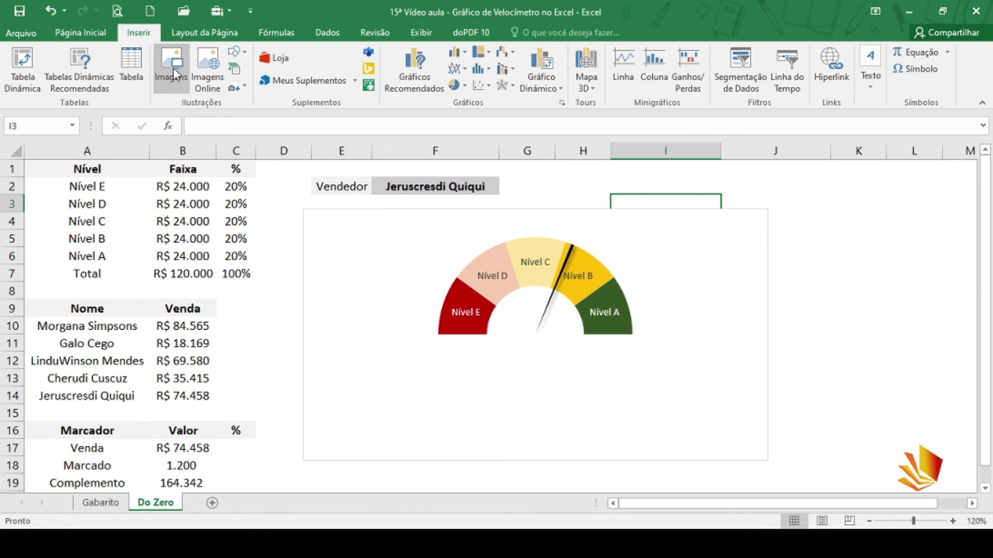
pyautogui.click(235, 52)
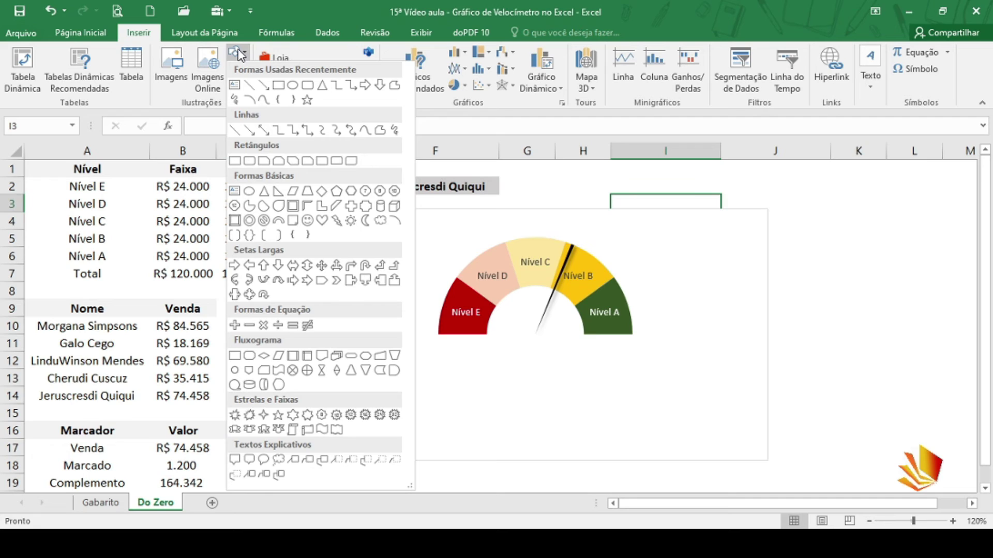
pyautogui.click(292, 85)
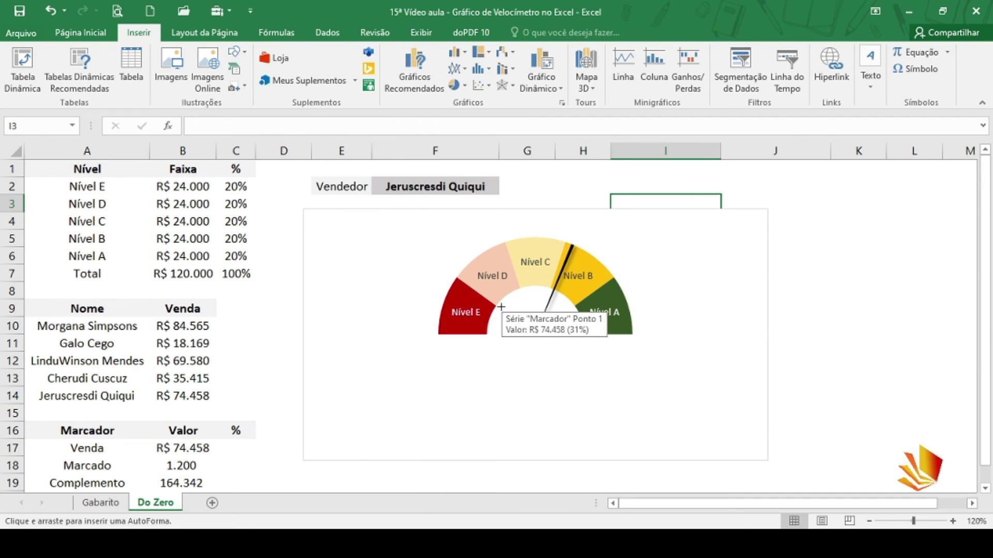
pyautogui.moveTo(495, 307); pyautogui.dragTo(584, 395)
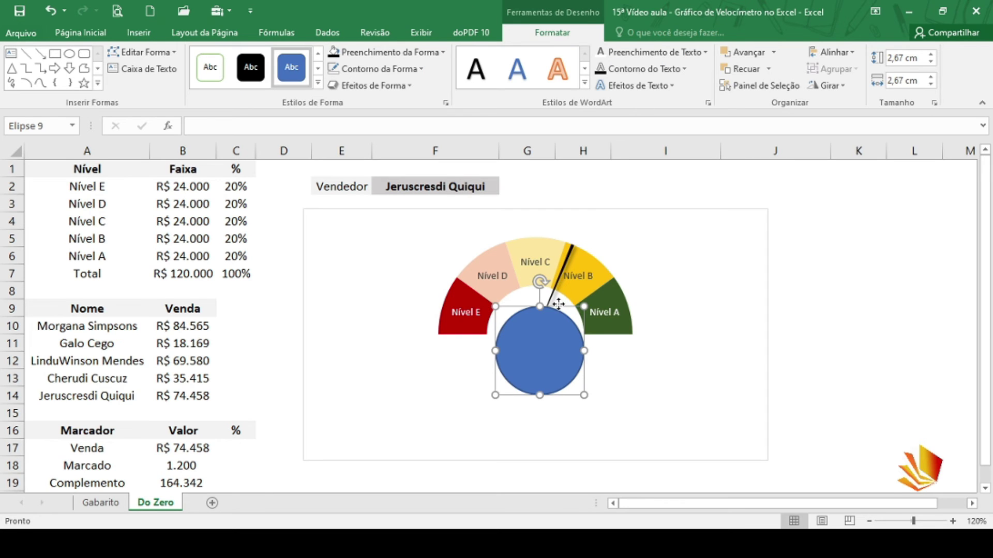
pyautogui.moveTo(558, 305); pyautogui.dragTo(553, 287)
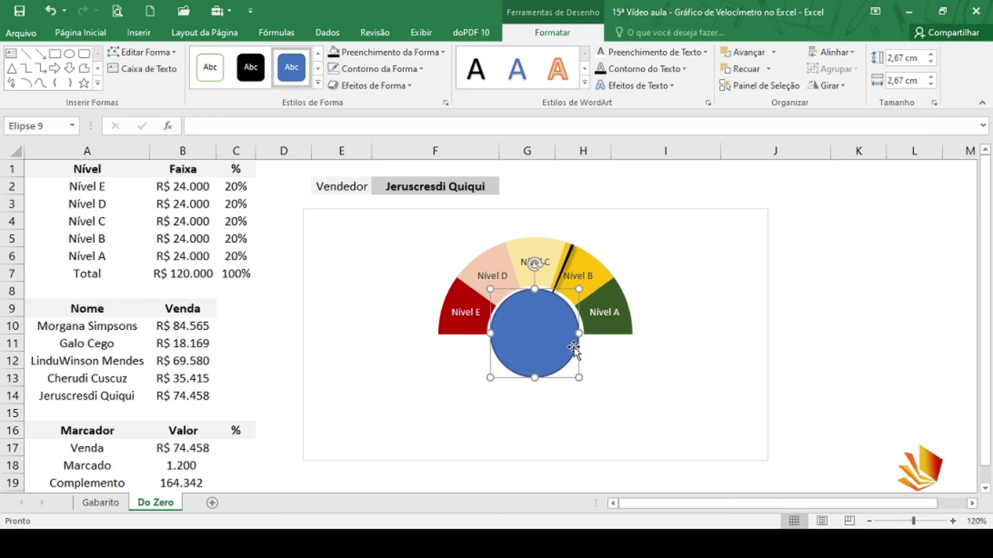
pyautogui.moveTo(580, 374); pyautogui.dragTo(581, 380)
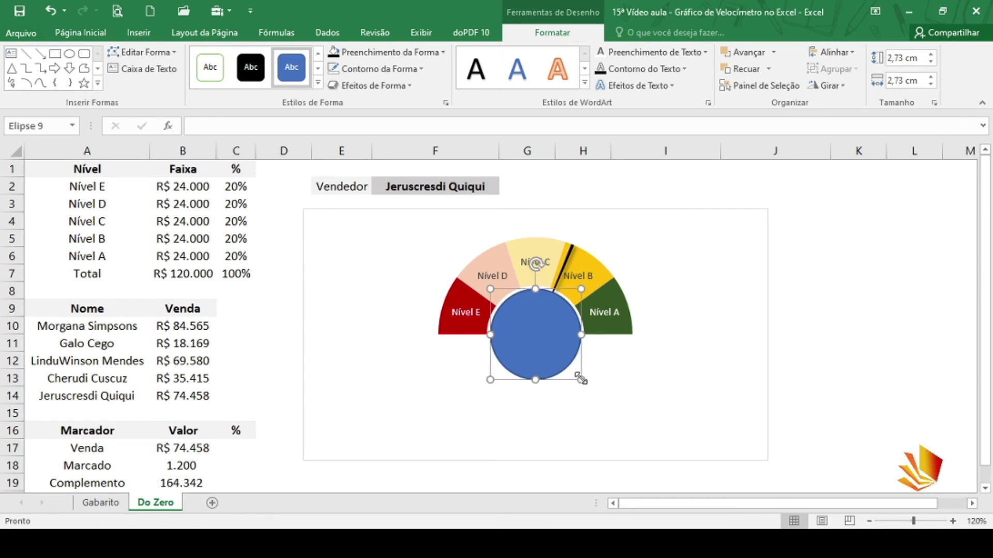
# Step: Remove the circle's outline and fill it with light grey
pyautogui.click(377, 69)
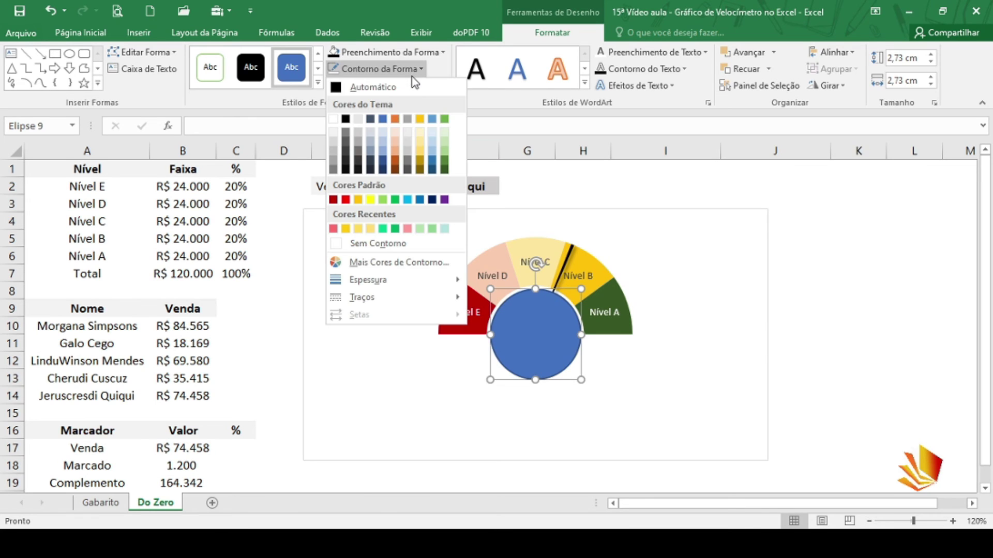
pyautogui.click(351, 247)
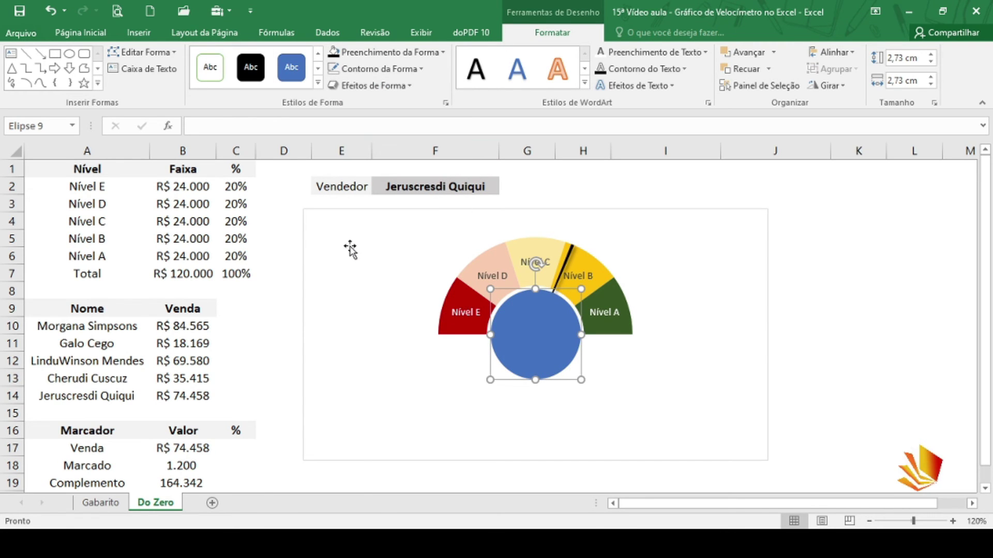
pyautogui.click(442, 53)
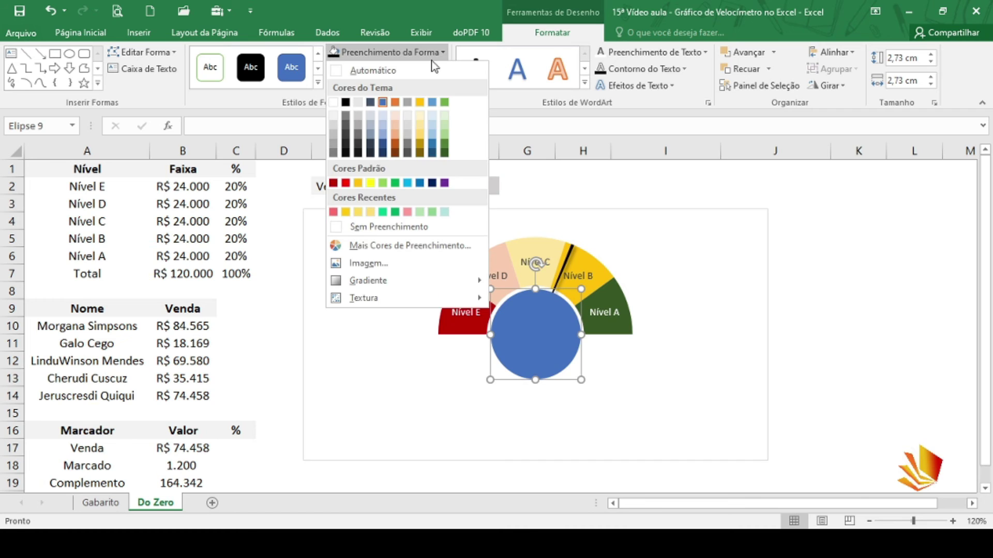
pyautogui.click(333, 123)
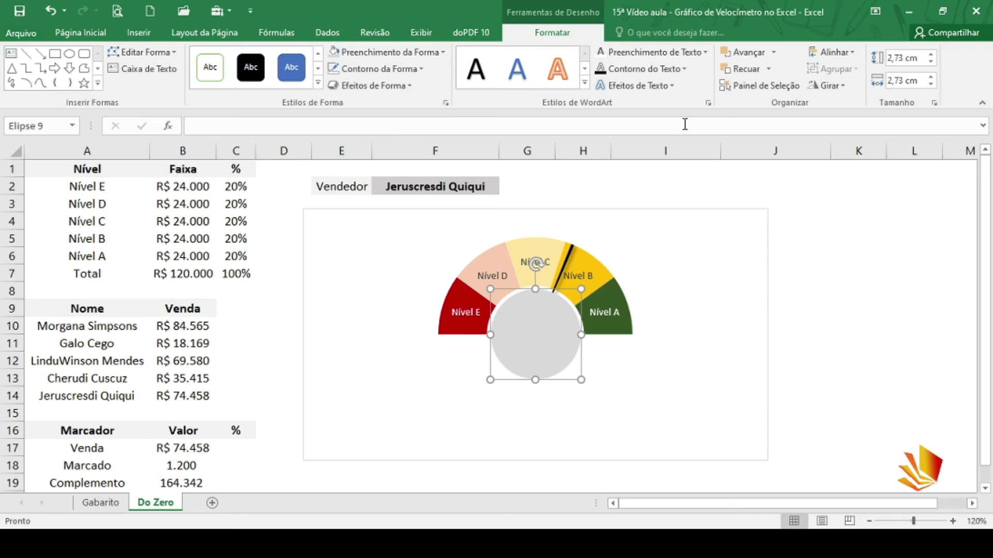
pyautogui.click(668, 200)
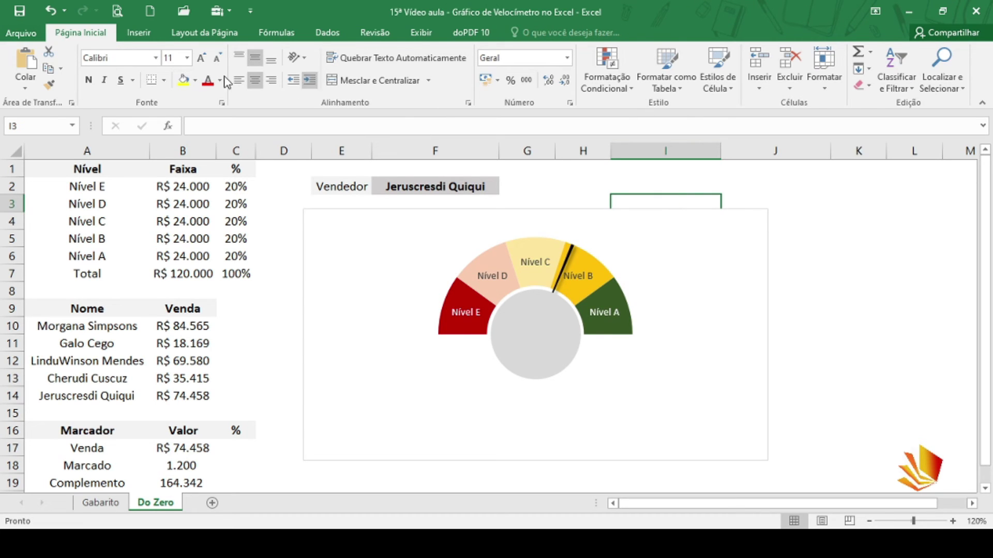
# Step: Draw a rectangle about 7.01 cm wide and 1.5 cm high over the circle's lower half, flush with the gauge's base
pyautogui.click(139, 33)
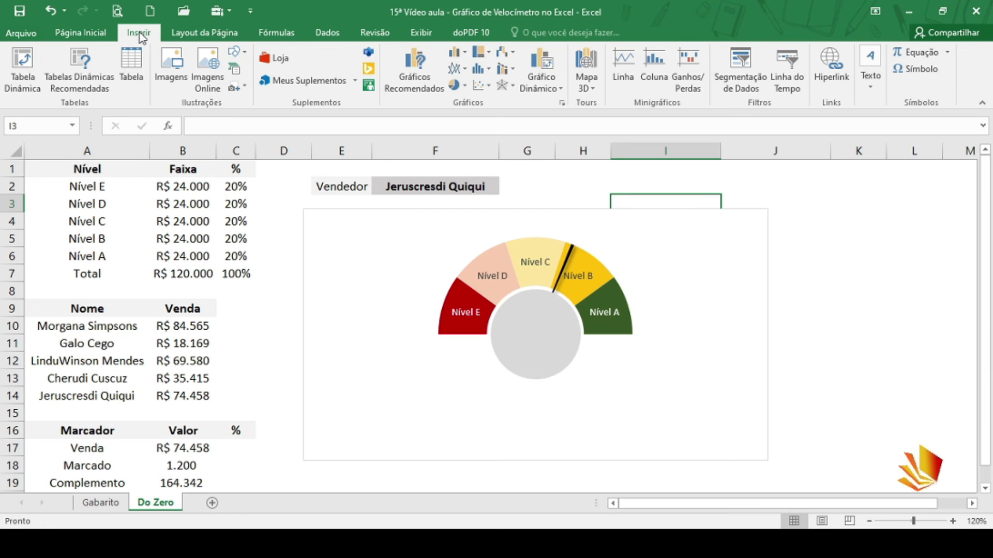
pyautogui.click(235, 52)
pyautogui.click(278, 85)
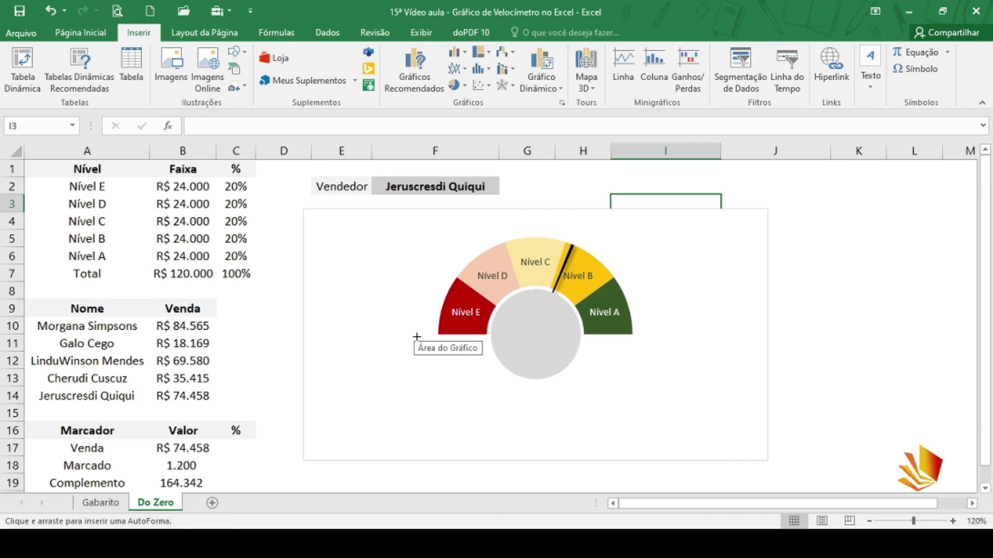
pyautogui.moveTo(417, 335)
pyautogui.mouseDown()
pyautogui.moveTo(656, 344)
pyautogui.moveTo(649, 385)
pyautogui.mouseUp()
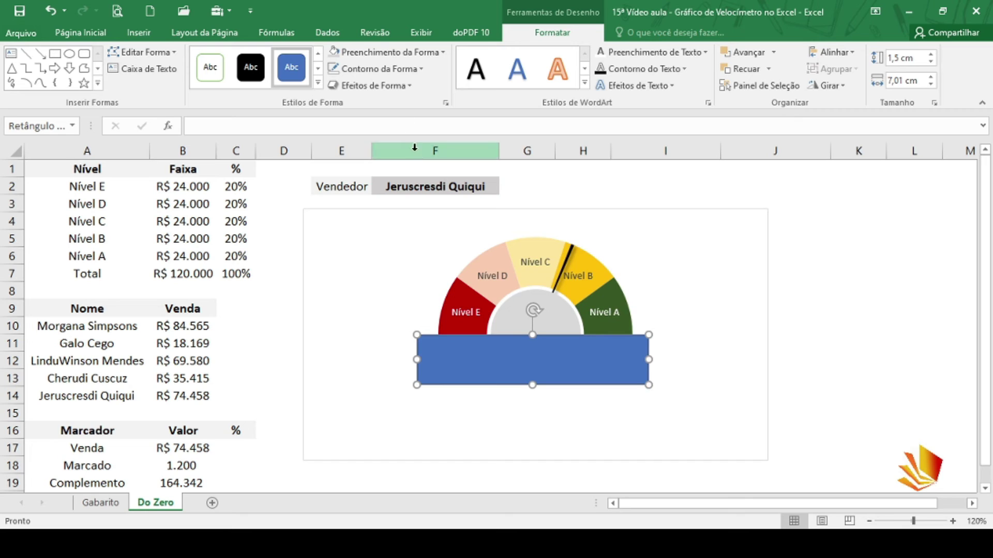
# Step: Remove the rectangle's outline and fill it with white so it masks the lower half of the circle
pyautogui.click(399, 69)
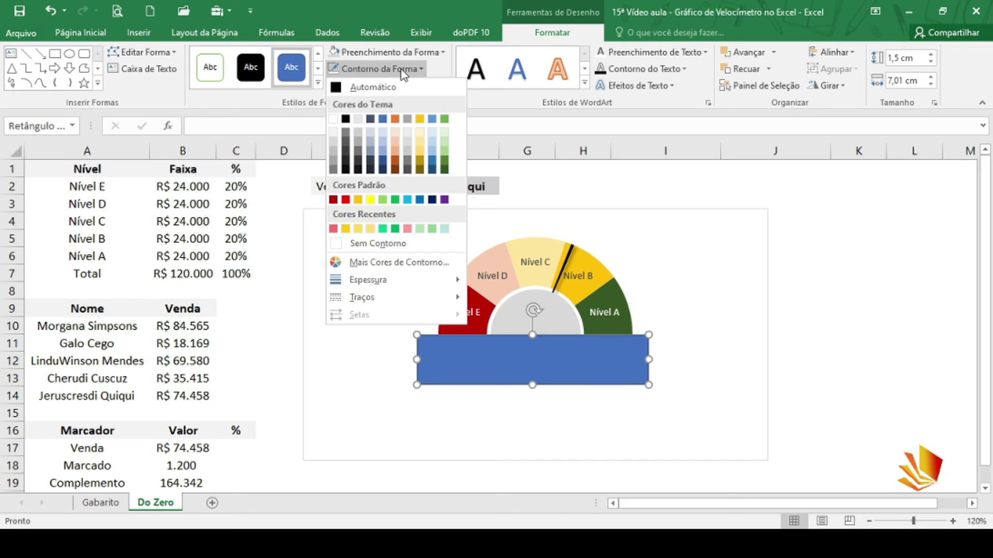
pyautogui.click(363, 243)
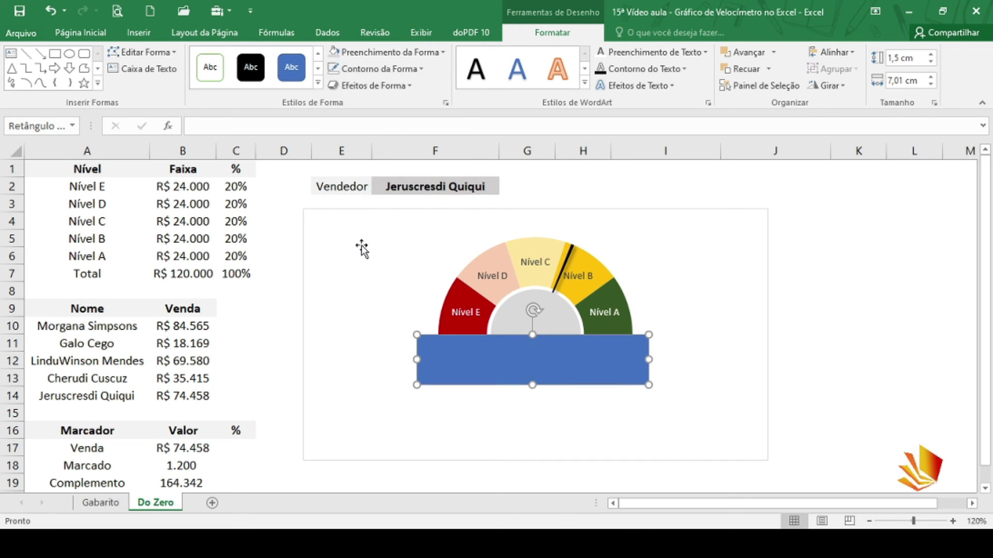
pyautogui.click(386, 53)
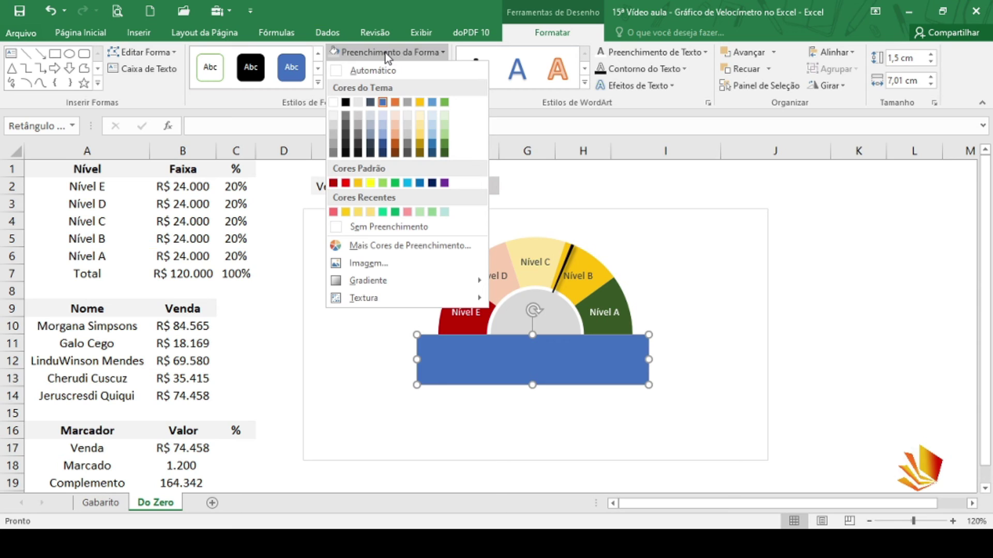
pyautogui.click(333, 103)
pyautogui.click(562, 193)
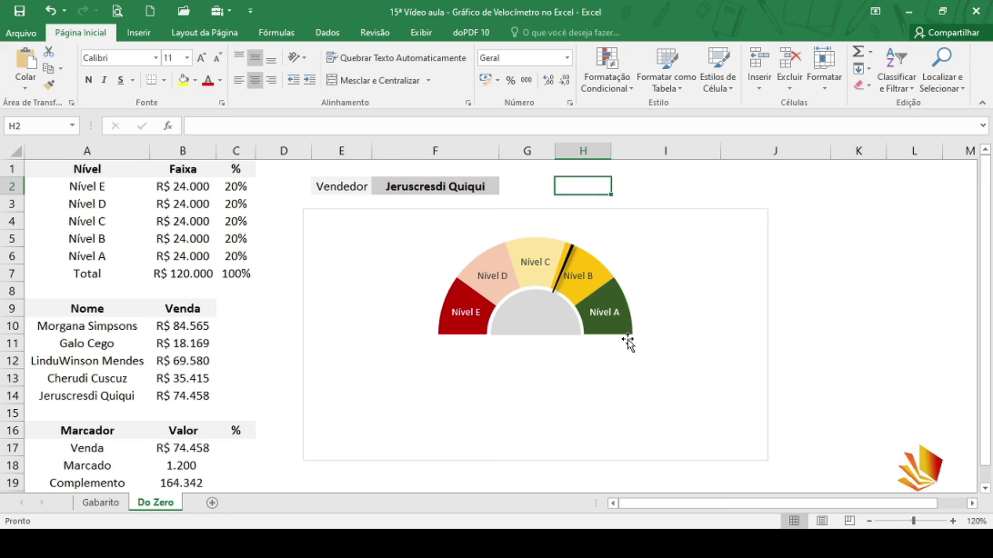
# Step: Test the finished gauge by choosing the first, fourth and last sellers in turn from the Vendedor list in F2
pyautogui.click(487, 186)
pyautogui.click(504, 188)
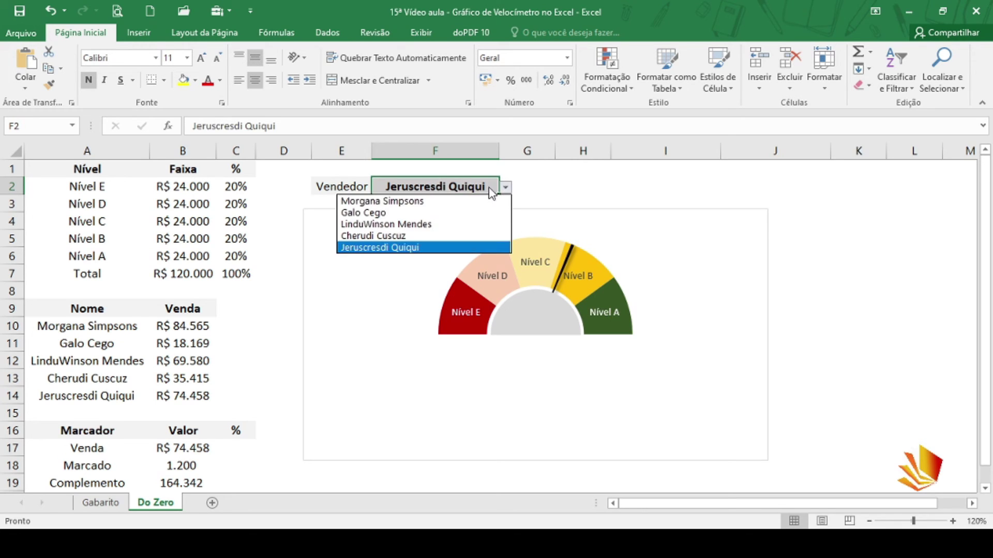
pyautogui.click(432, 200)
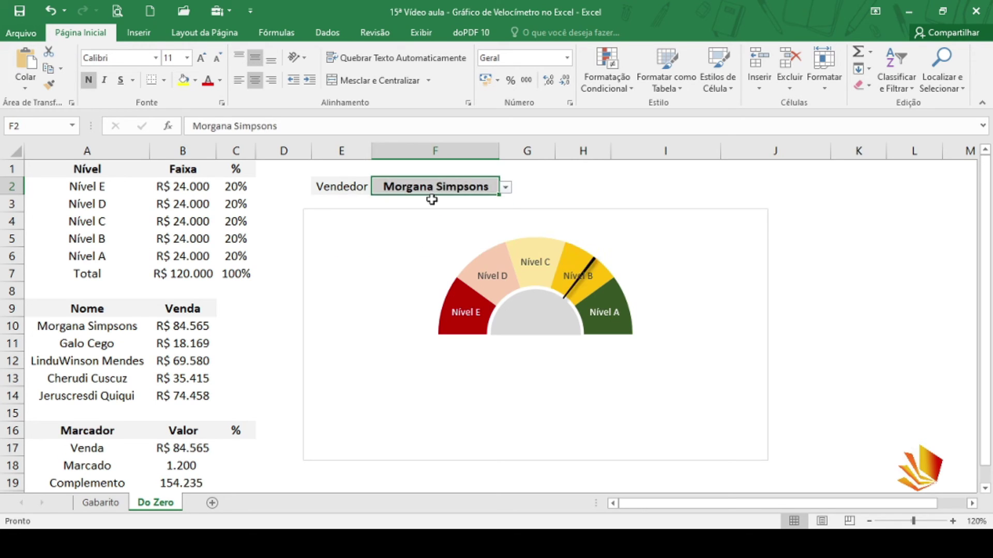
pyautogui.click(502, 188)
pyautogui.click(377, 236)
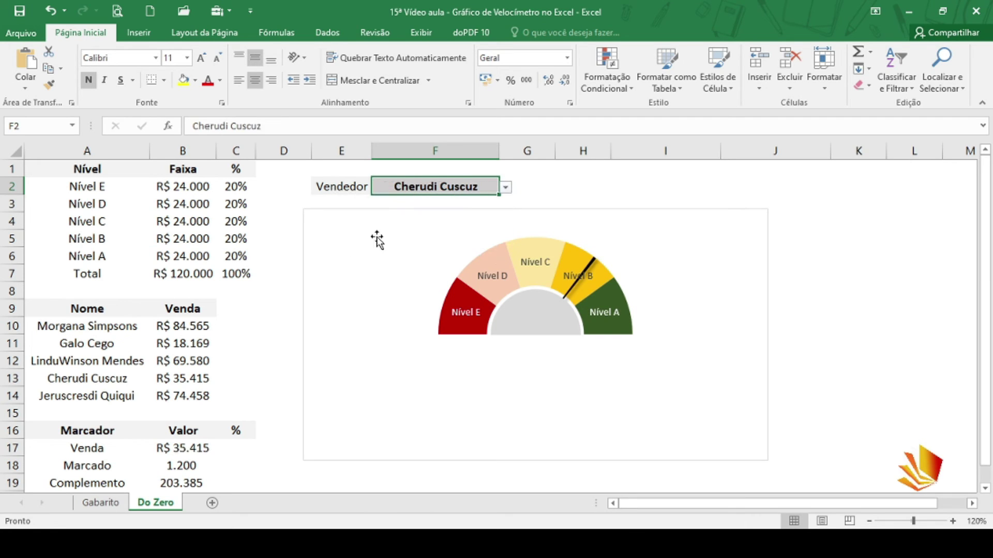
pyautogui.click(509, 190)
pyautogui.click(420, 246)
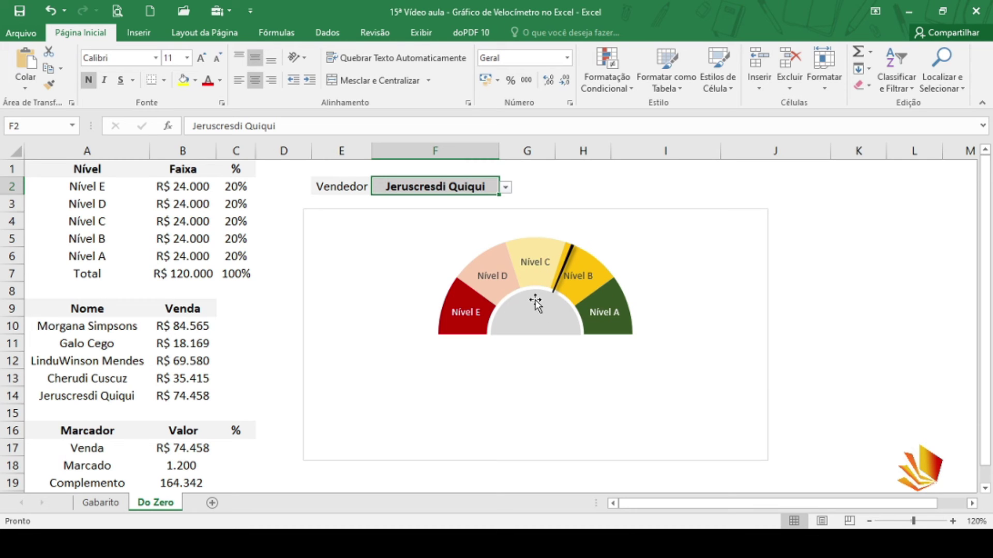
pyautogui.moveTo(590, 291)
# Step: Calculate the sales percentage in C17 by dividing the Venda value by the Faixa total with =B17/B7
pyautogui.click(240, 444)
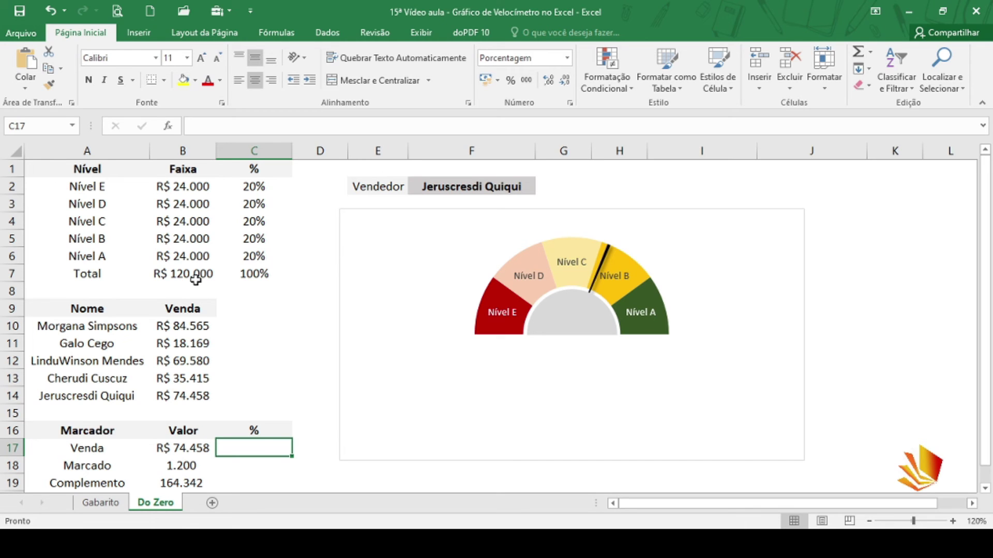
pyautogui.write('=')
pyautogui.click(194, 451)
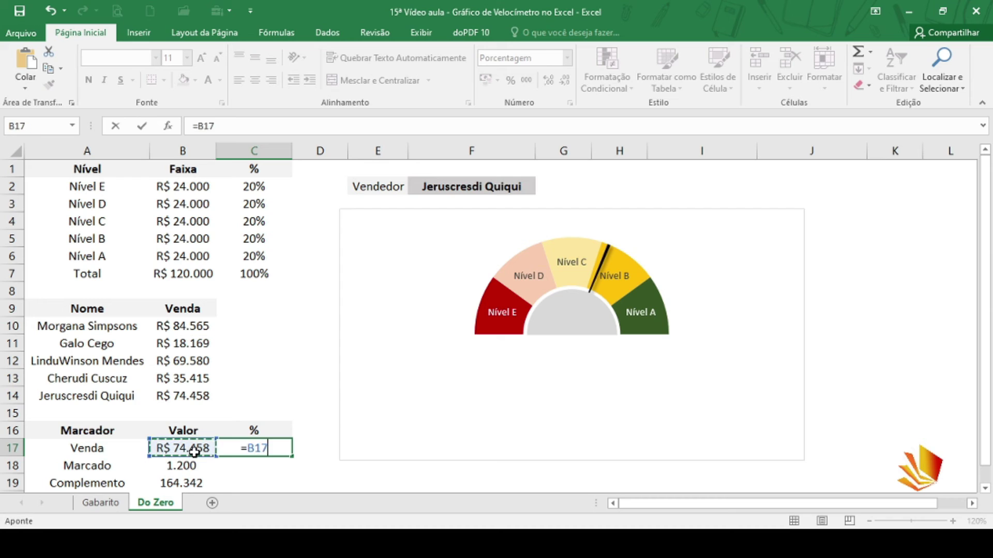
pyautogui.write('/')
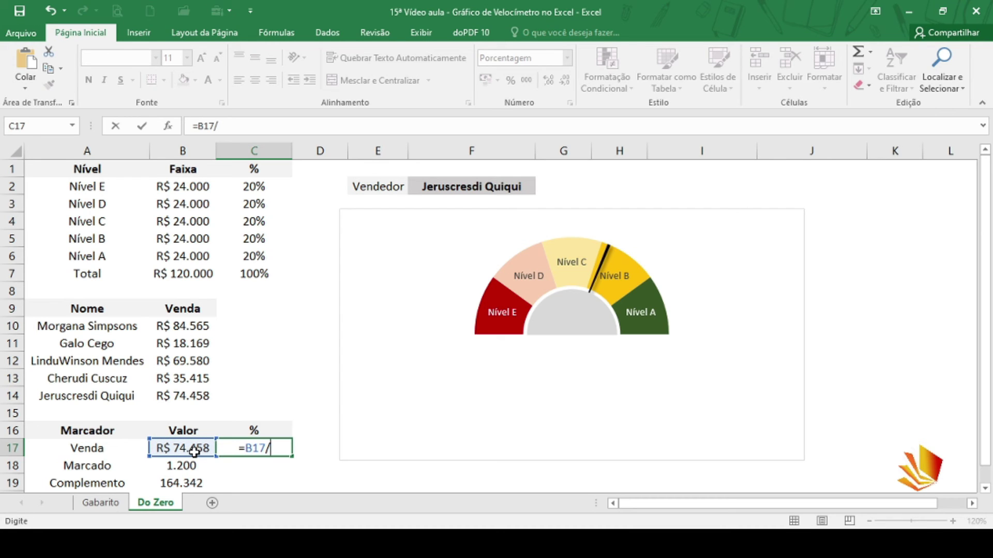
pyautogui.click(194, 275)
pyautogui.press('Return')
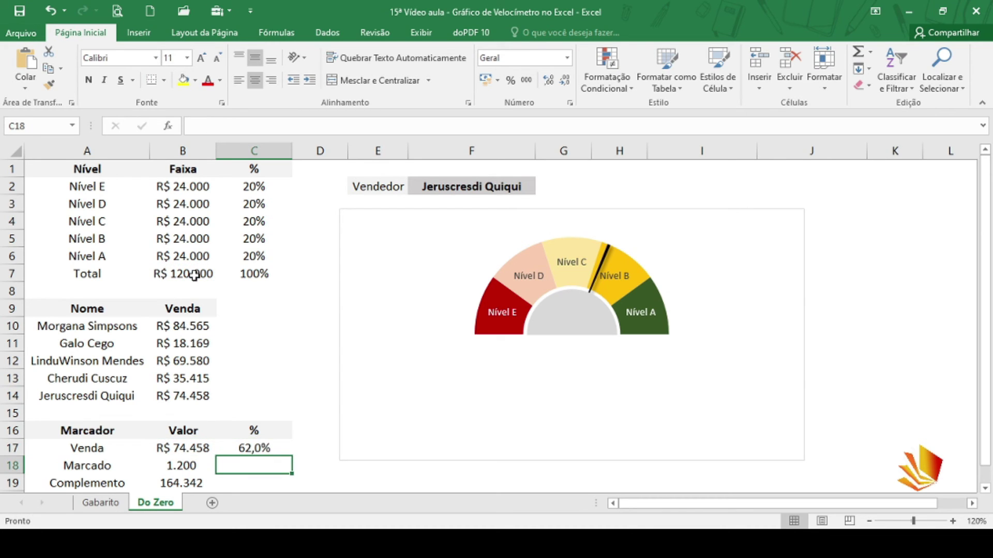
pyautogui.click(257, 450)
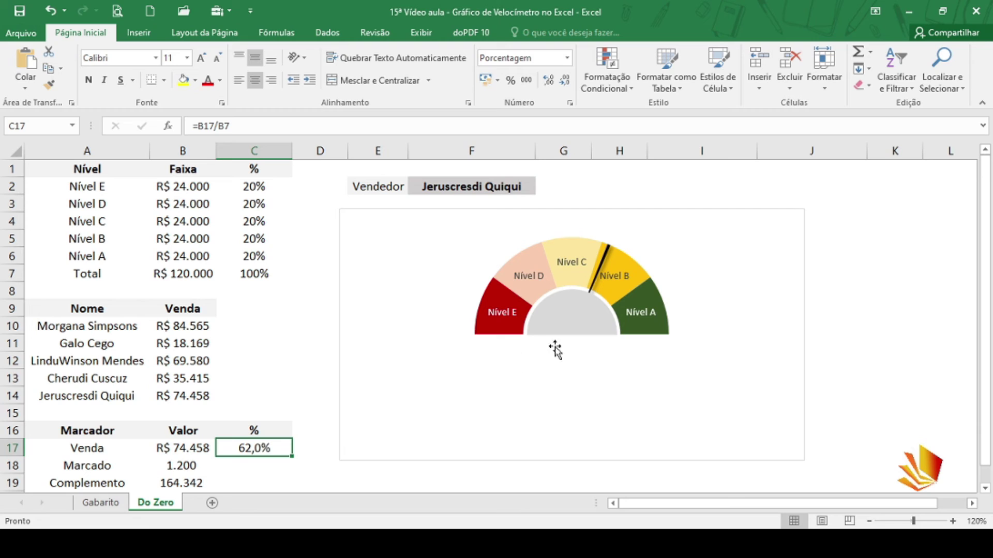
# Step: Draw a text box about 2.32 cm wide and 1.24 cm high in the chart's empty area beside the Nível E slice
pyautogui.click(138, 33)
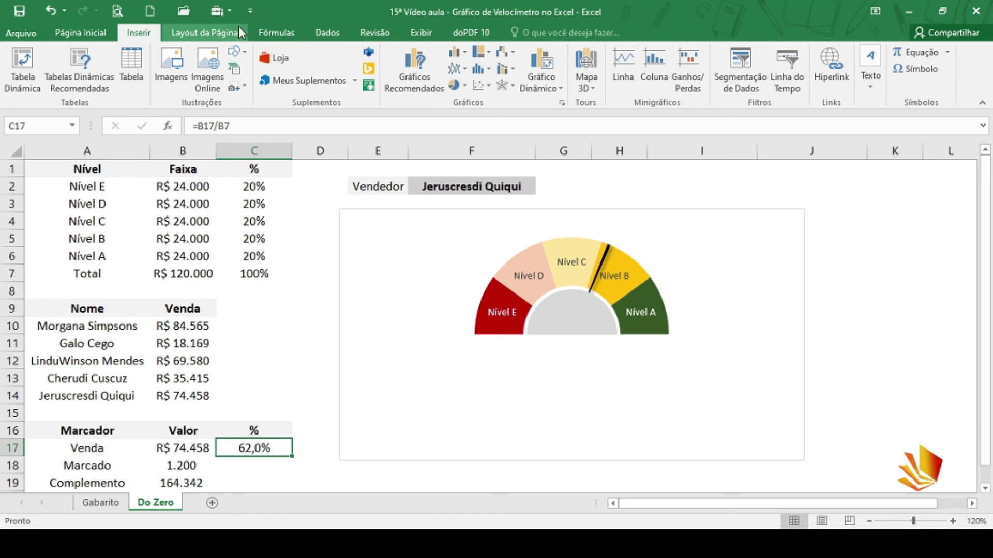
pyautogui.click(871, 73)
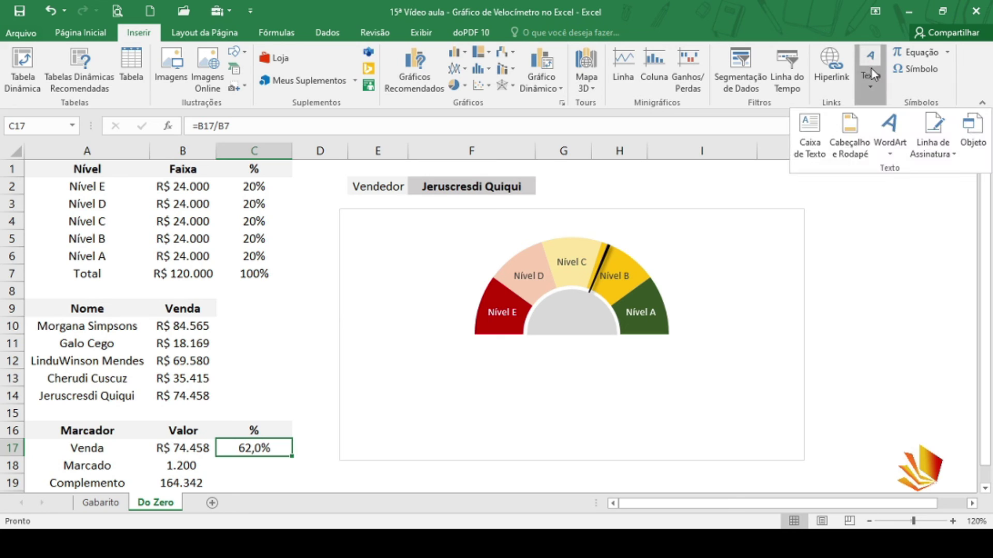
pyautogui.click(810, 130)
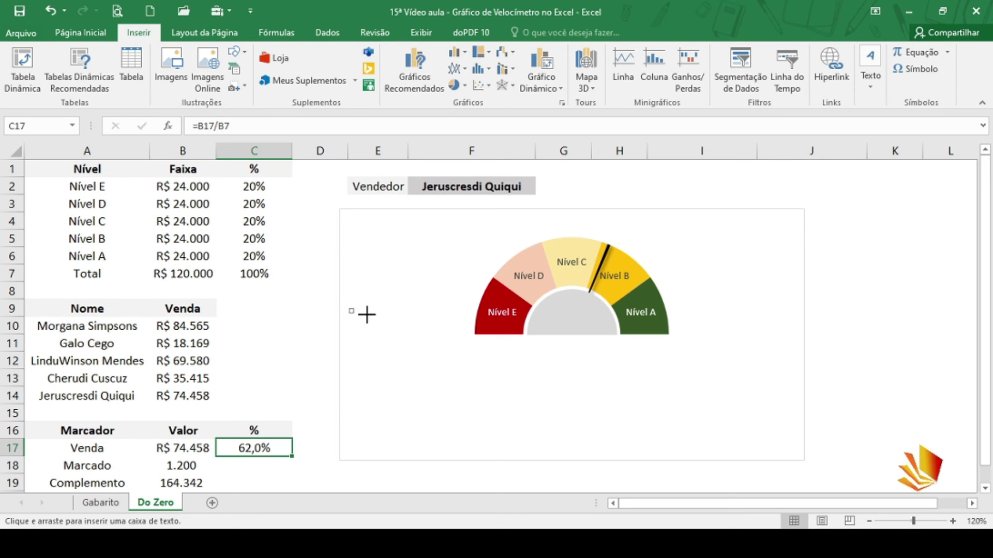
pyautogui.moveTo(349, 308); pyautogui.dragTo(425, 350)
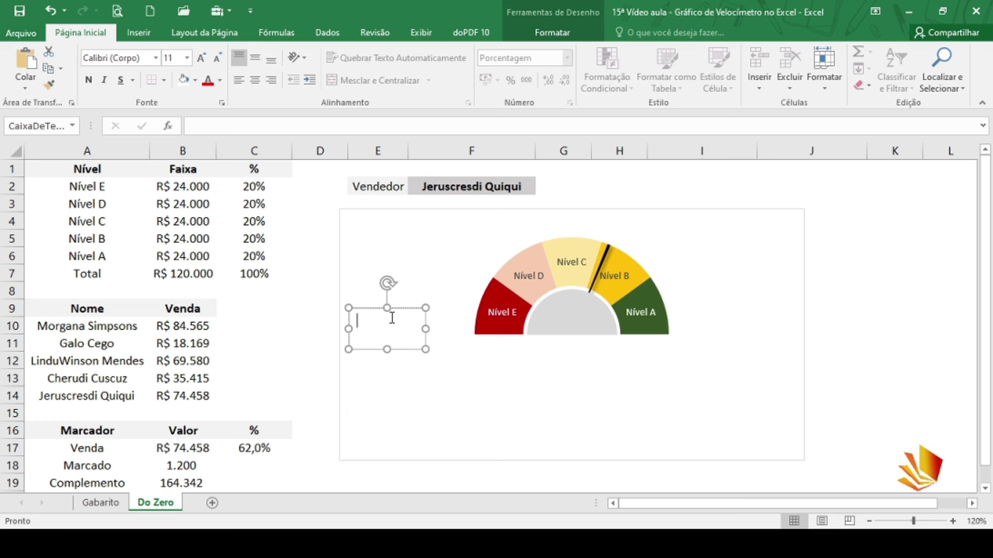
pyautogui.write('egh')
pyautogui.press('BackSpace')
pyautogui.press('BackSpace')
pyautogui.press('BackSpace')
# Step: Link the empty text box to the sales percentage in C17
pyautogui.click(305, 129)
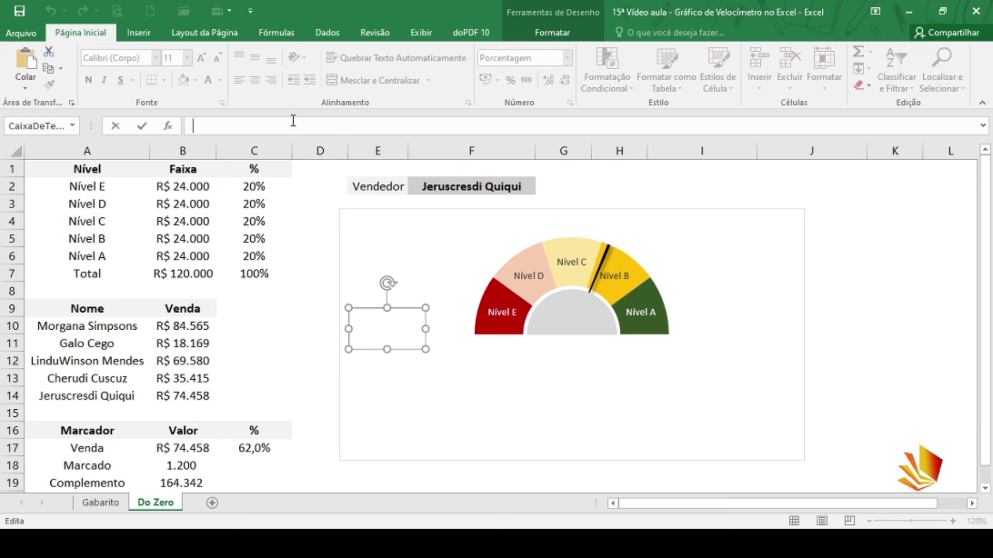
pyautogui.write('=')
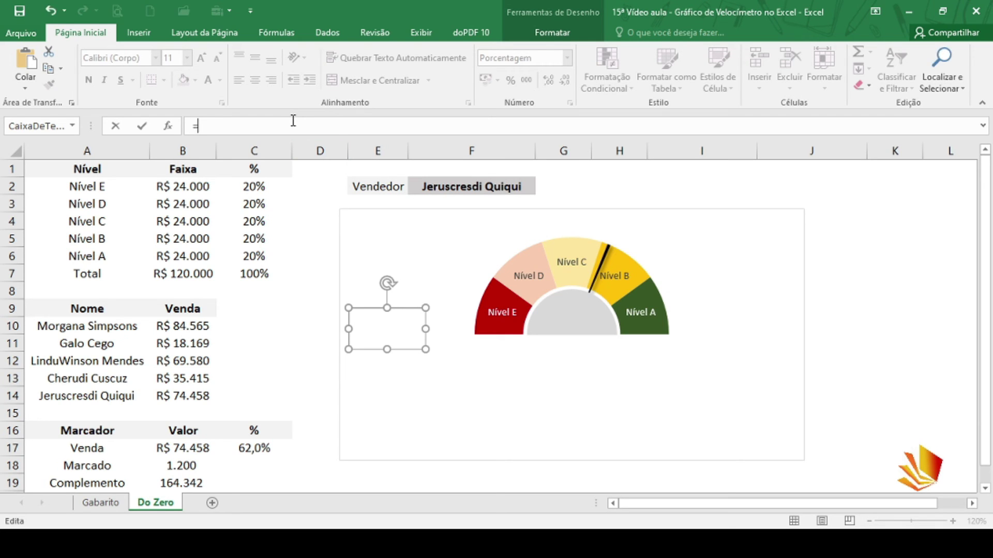
pyautogui.click(255, 445)
pyautogui.press('Return')
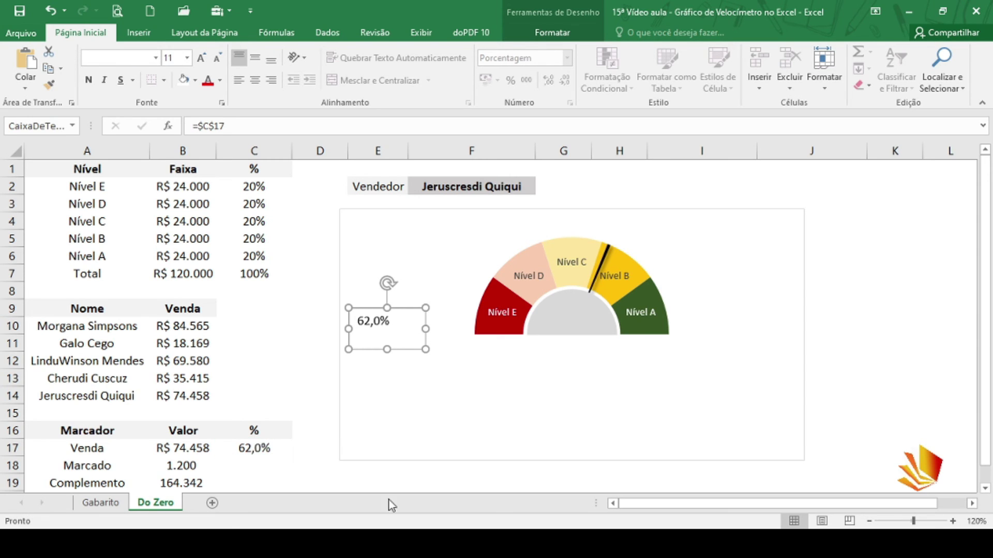
# Step: Place the percentage text box over the gauge's grey centre and remove its fill and outline
pyautogui.moveTo(408, 307); pyautogui.dragTo(606, 295)
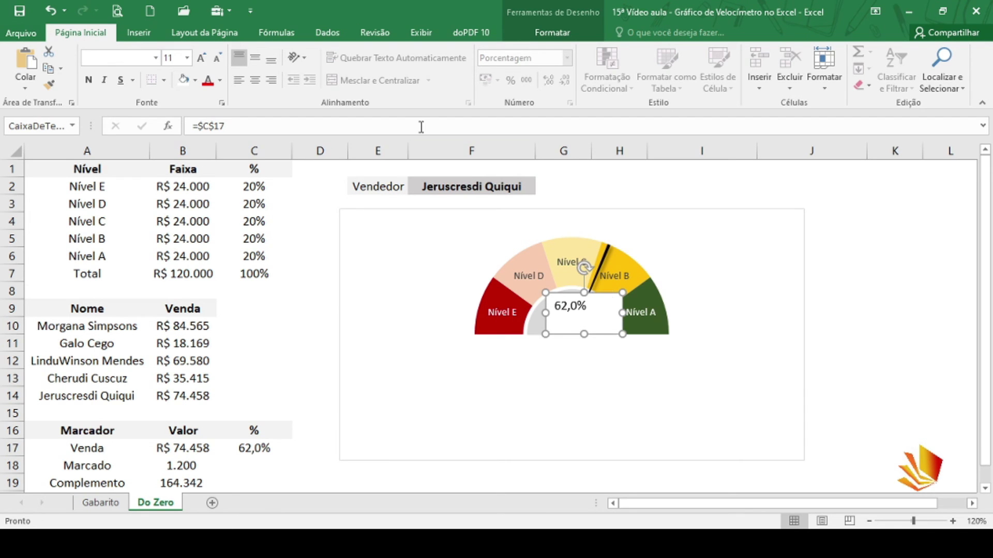
pyautogui.click(544, 37)
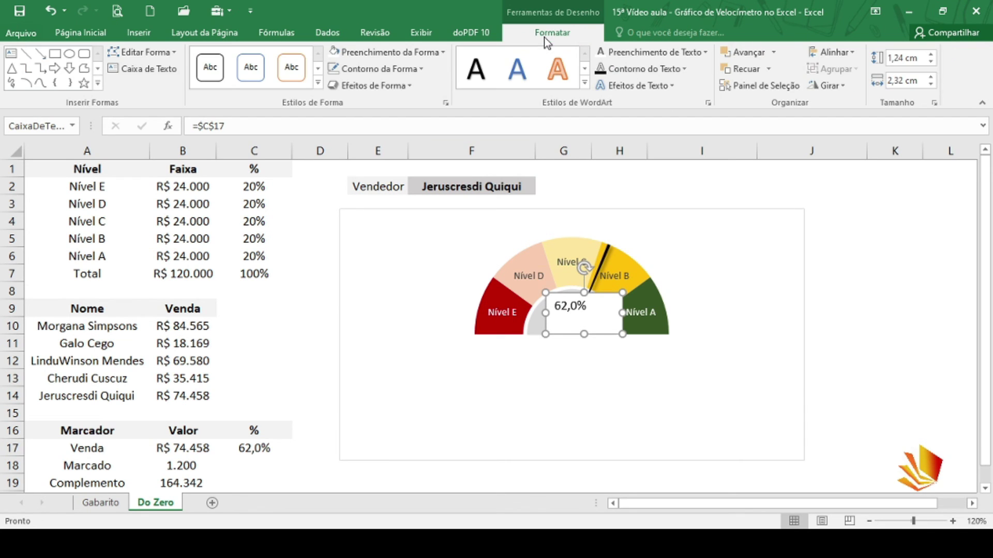
pyautogui.click(421, 52)
pyautogui.click(370, 228)
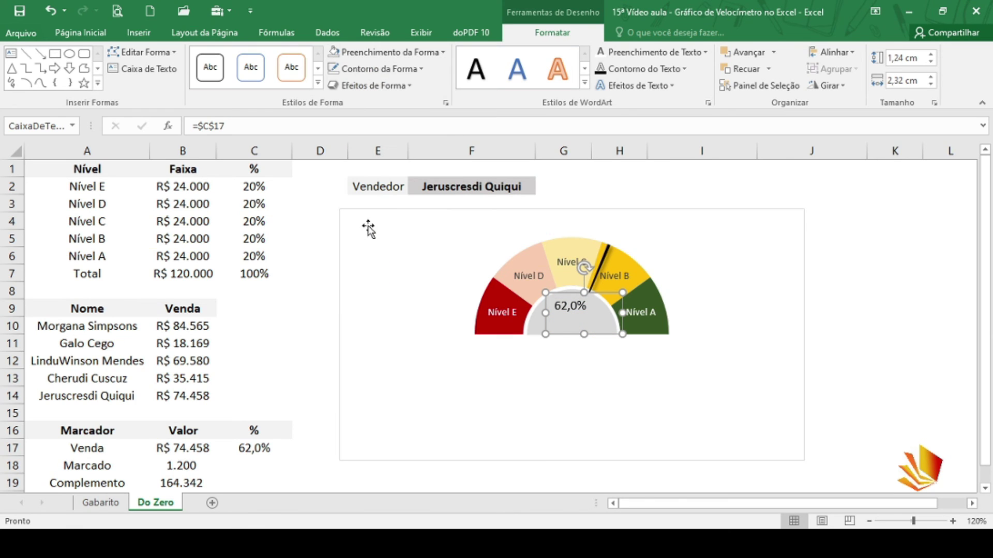
pyautogui.click(412, 71)
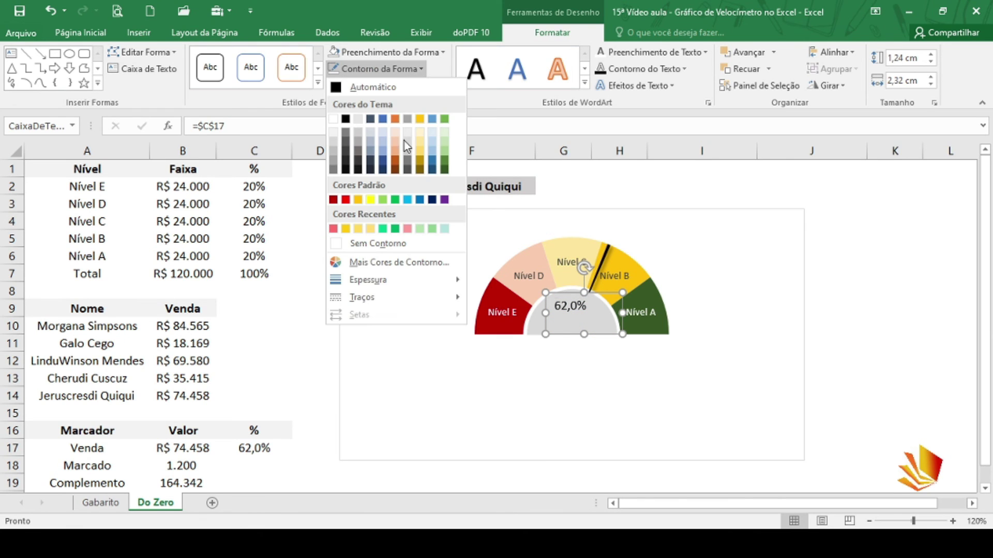
pyautogui.click(399, 242)
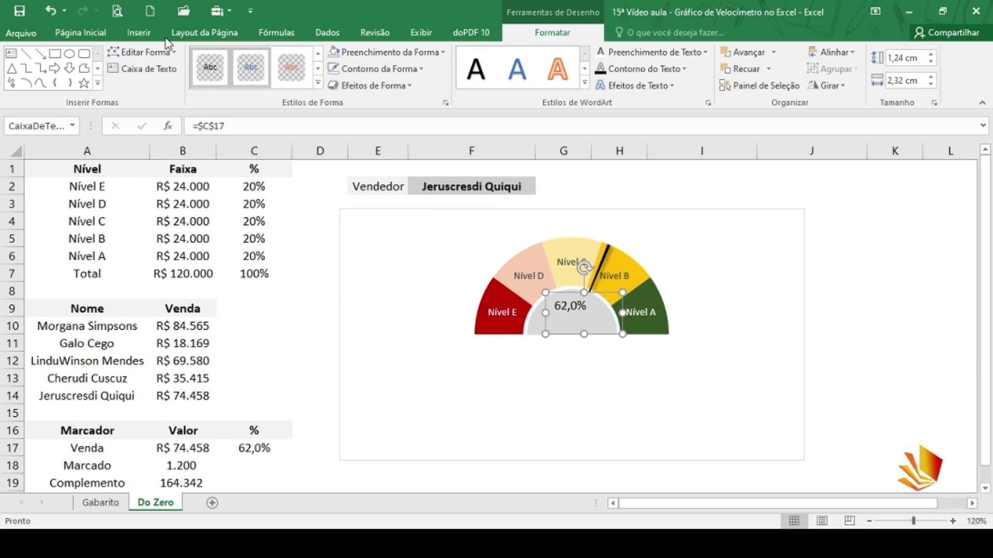
# Step: Make the percentage text bold at 14 pt and nudge its box to the middle of the grey semicircle
pyautogui.click(80, 33)
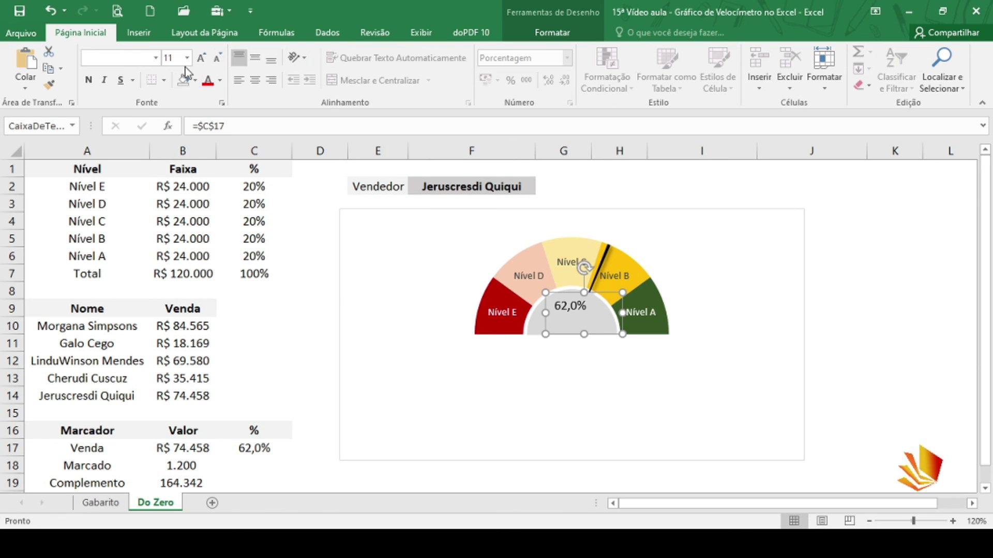
pyautogui.click(199, 58)
pyautogui.click(89, 81)
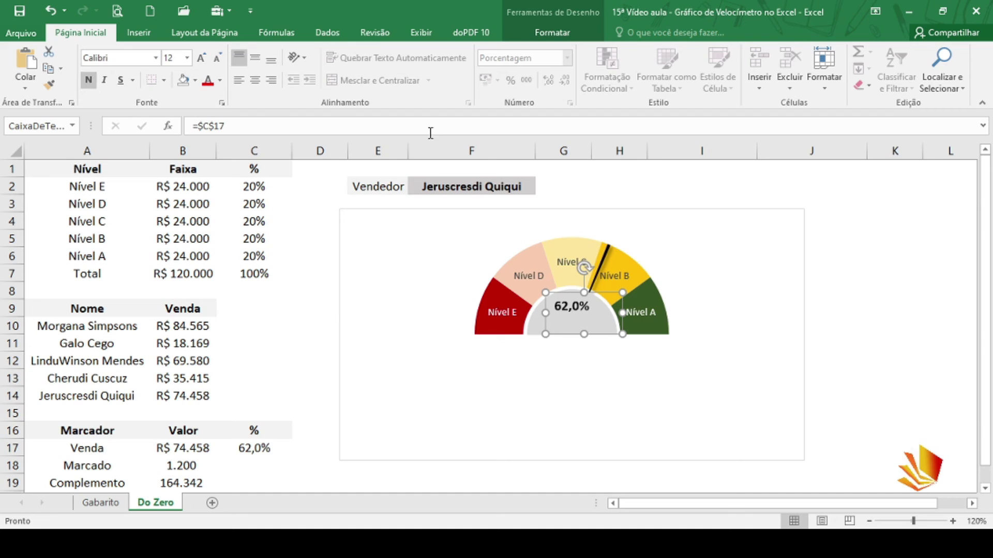
pyautogui.click(599, 300)
pyautogui.moveTo(600, 298); pyautogui.dragTo(597, 295)
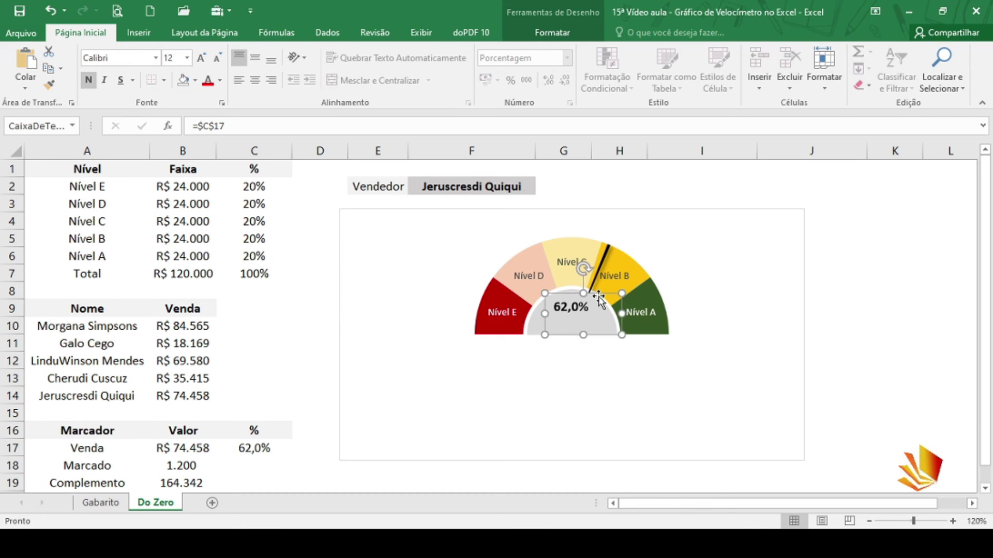
pyautogui.click(200, 58)
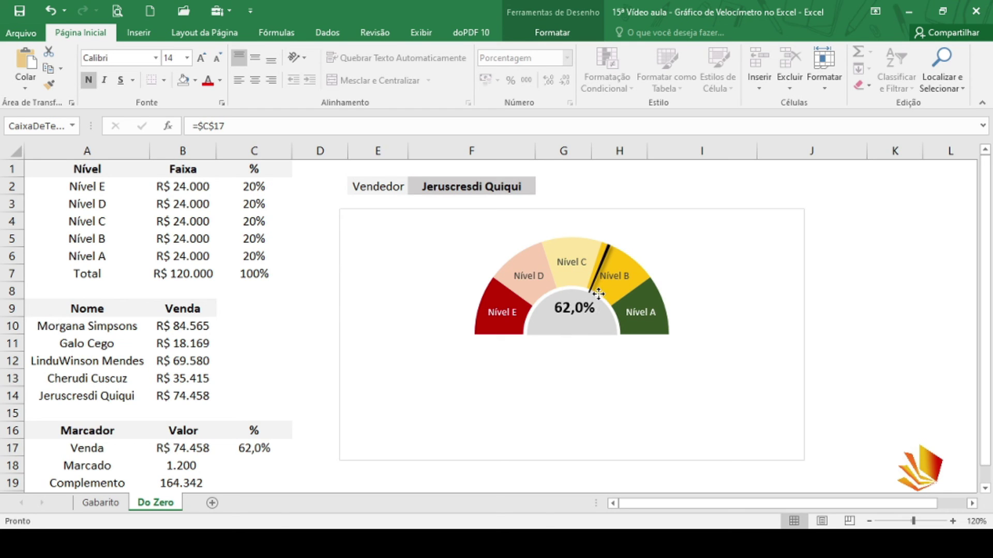
pyautogui.moveTo(598, 294); pyautogui.dragTo(596, 294)
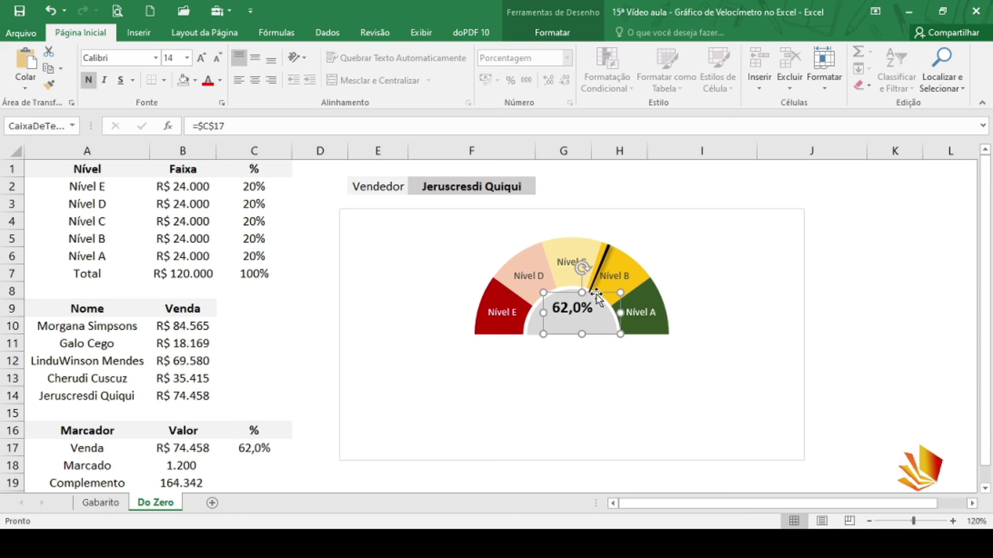
pyautogui.press('Right')
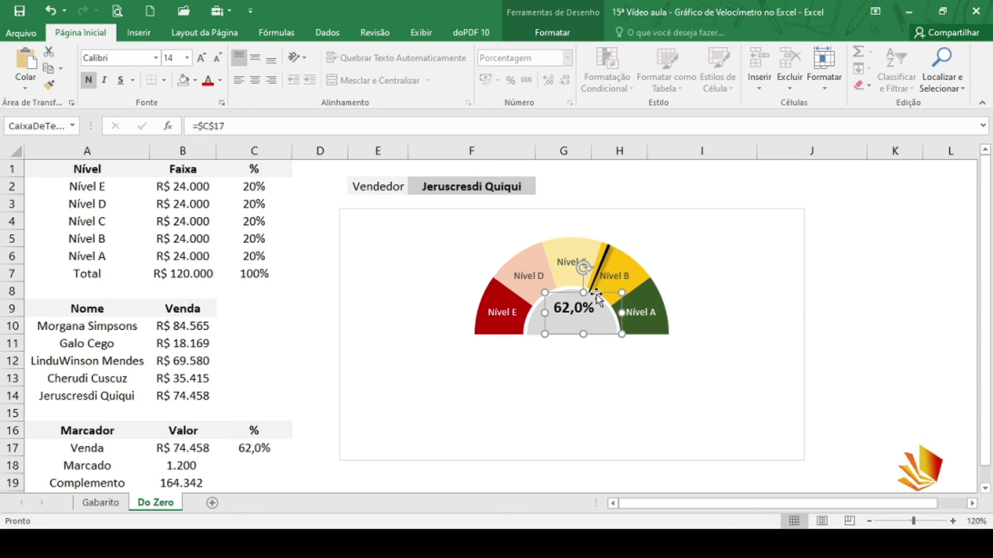
# Step: Choose the first seller from the Vendedor list in F2 to test the linked percentage
pyautogui.click(534, 193)
pyautogui.click(541, 188)
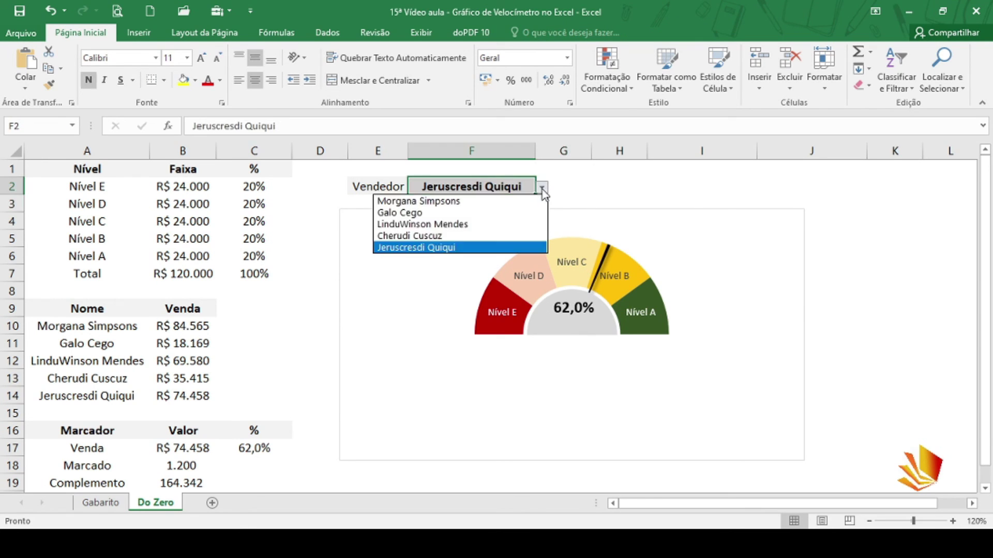
pyautogui.click(510, 201)
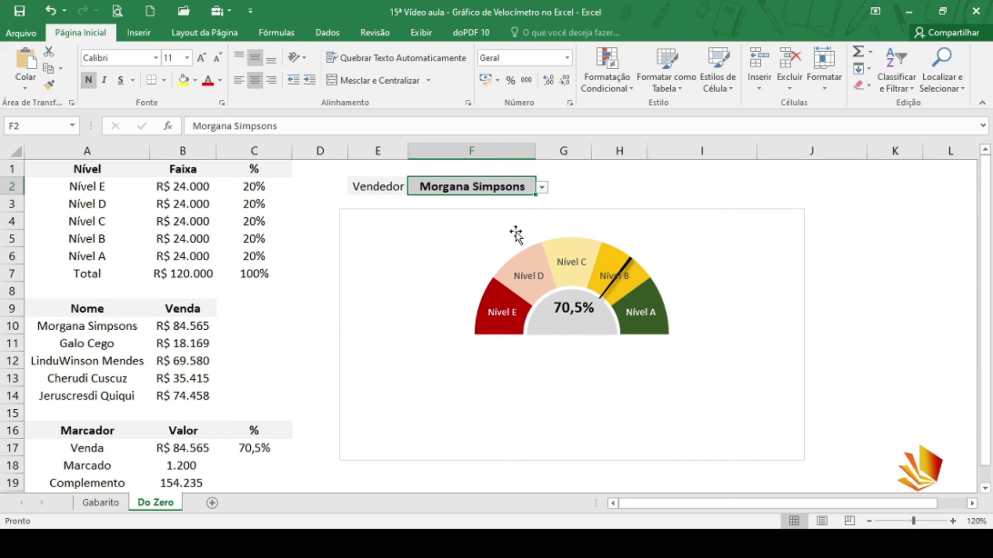
pyautogui.click(594, 200)
# Step: Shrink the percentage text box to fit its text and place a duplicate of it directly below
pyautogui.click(579, 309)
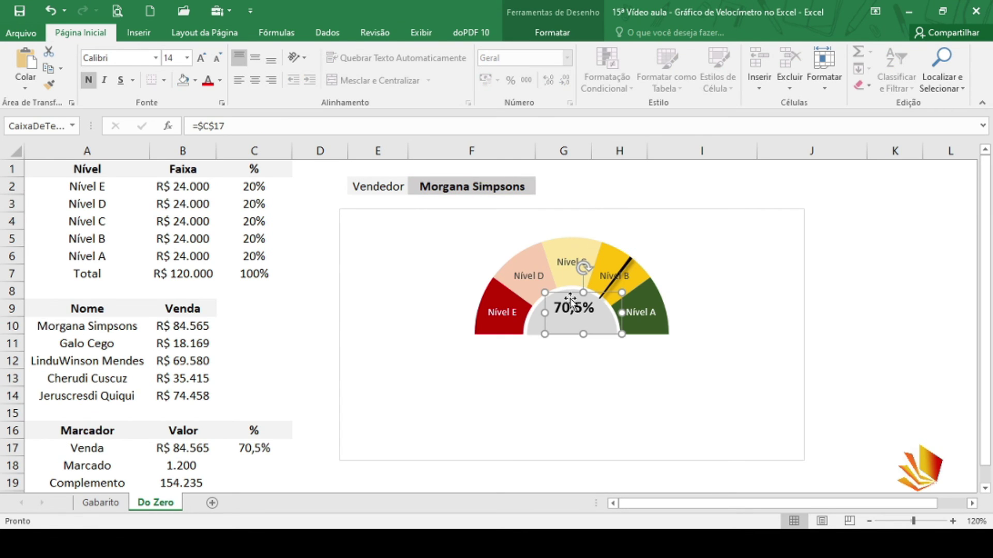
pyautogui.moveTo(586, 335); pyautogui.dragTo(609, 305)
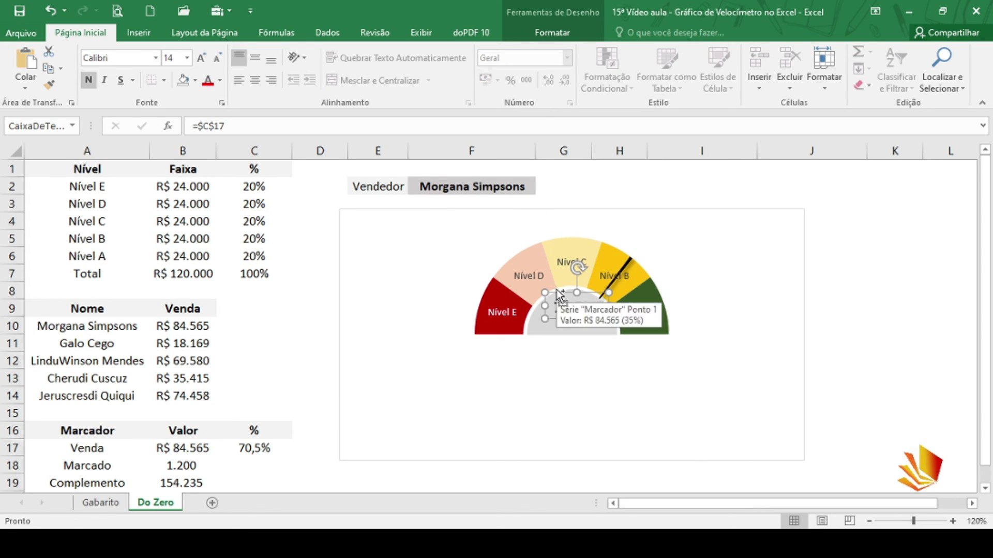
pyautogui.moveTo(556, 293); pyautogui.dragTo(582, 322)
# Step: Relink the duplicated text box to the selected seller's name in F2
pyautogui.click(305, 129)
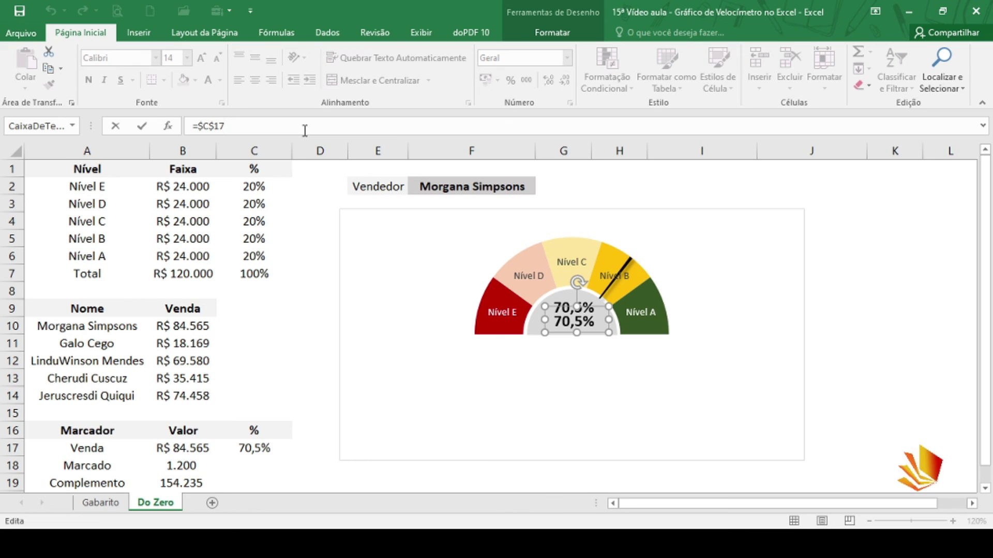
pyautogui.press('BackSpace')
pyautogui.press('BackSpace')
pyautogui.press('BackSpace')
pyautogui.press('BackSpace')
pyautogui.press('BackSpace')
pyautogui.click(473, 194)
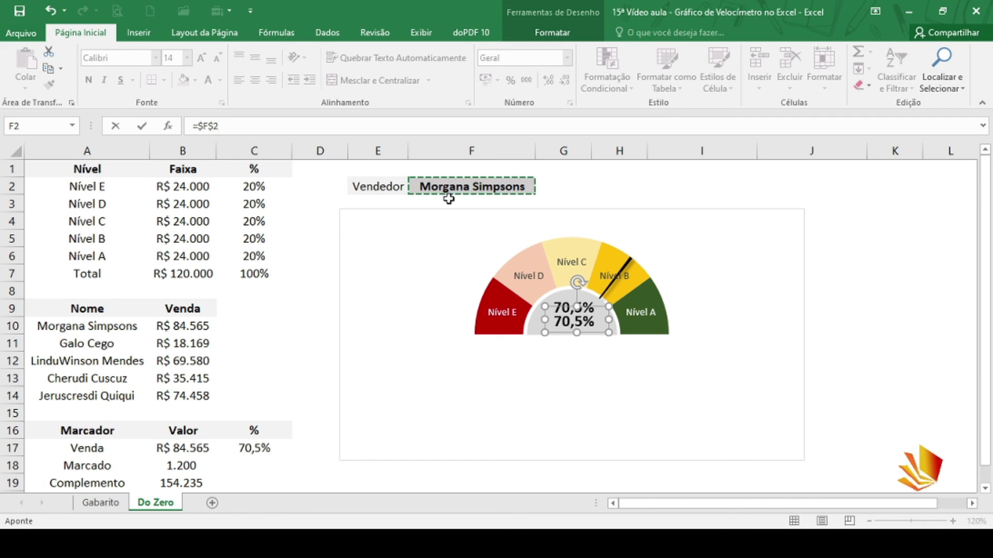
pyautogui.press('Return')
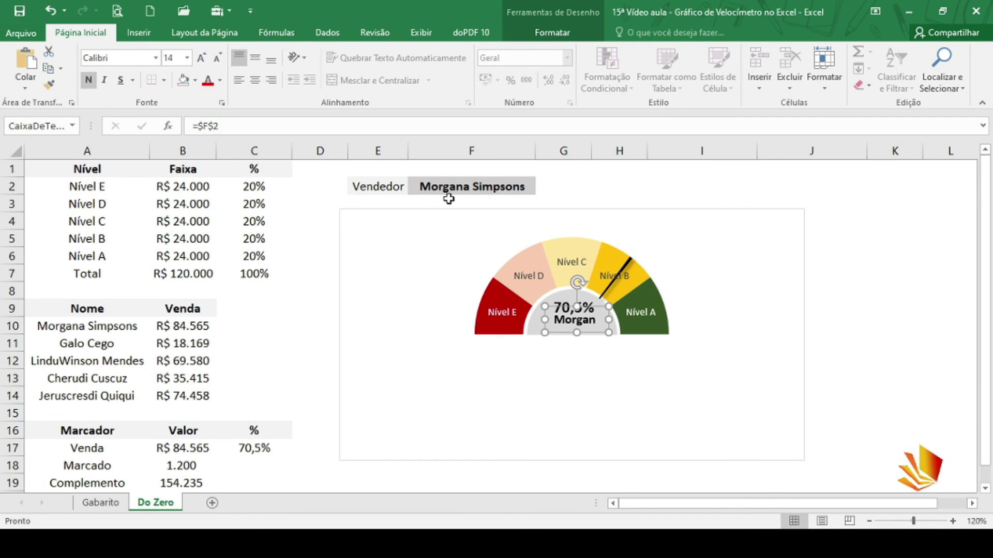
# Step: Widen the seller name's text box, set its text to 9 pt centred both ways, and position it under the percentage
pyautogui.moveTo(545, 319); pyautogui.dragTo(527, 320)
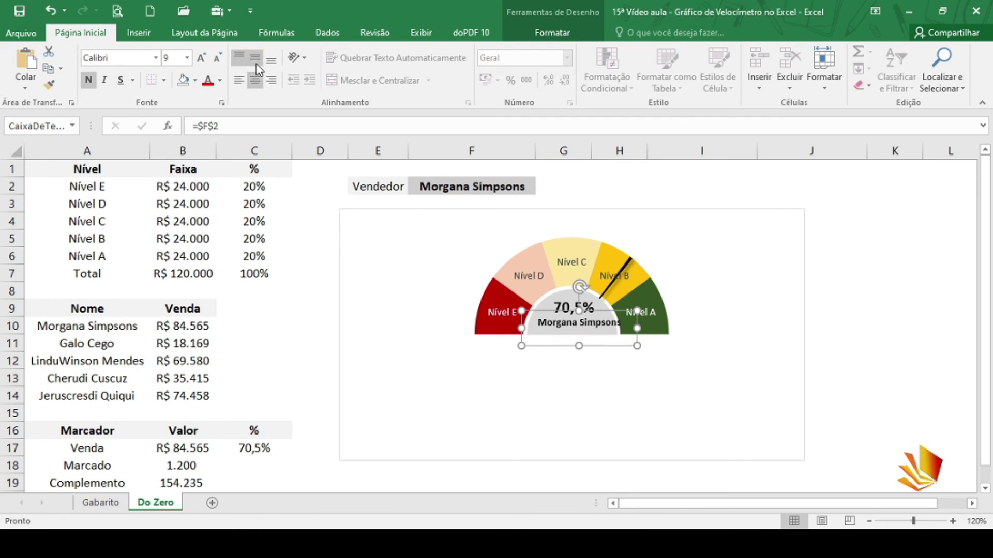
pyautogui.click(255, 58)
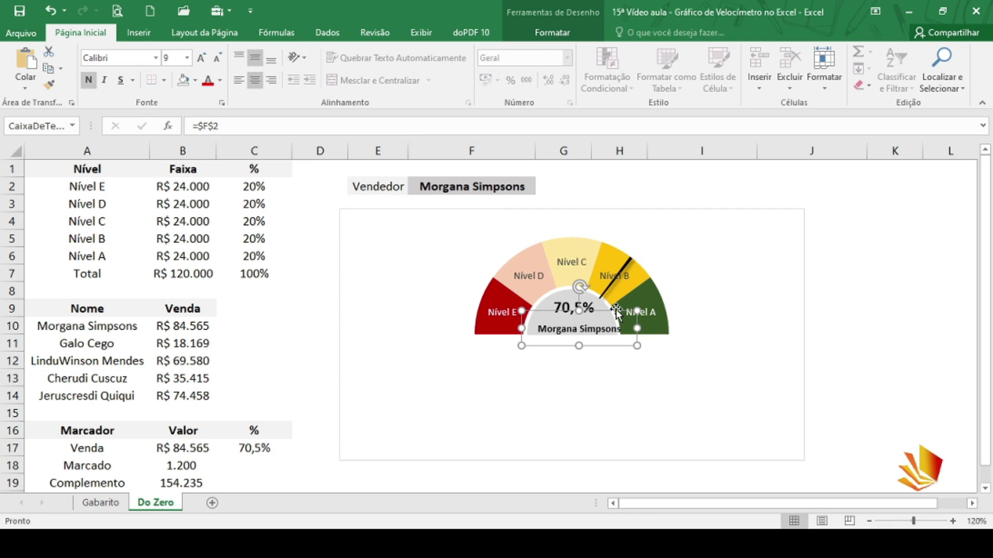
pyautogui.moveTo(616, 309); pyautogui.dragTo(610, 313)
# Step: Enlarge the percentage text to 16 pt and widen its box slightly to fit the whole value
pyautogui.click(586, 308)
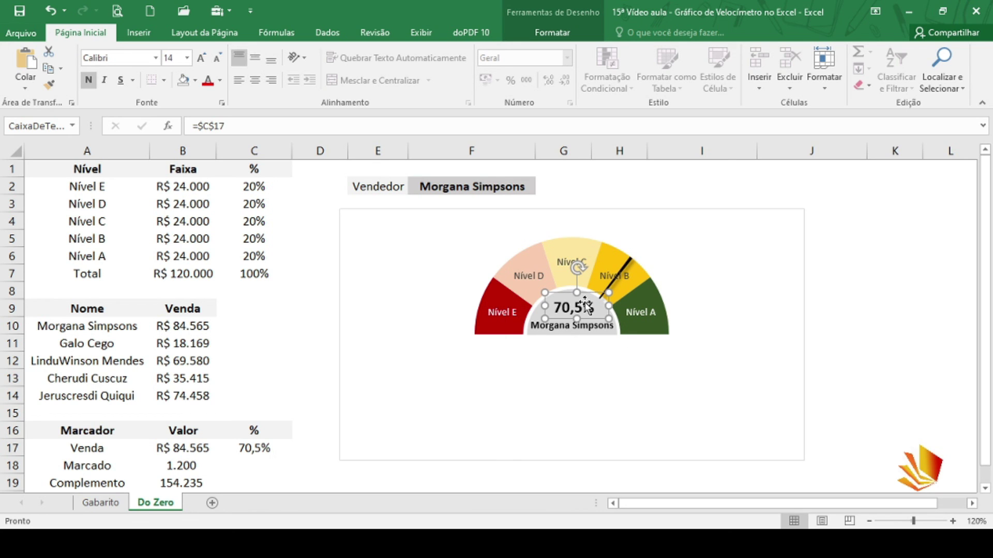
pyautogui.click(202, 59)
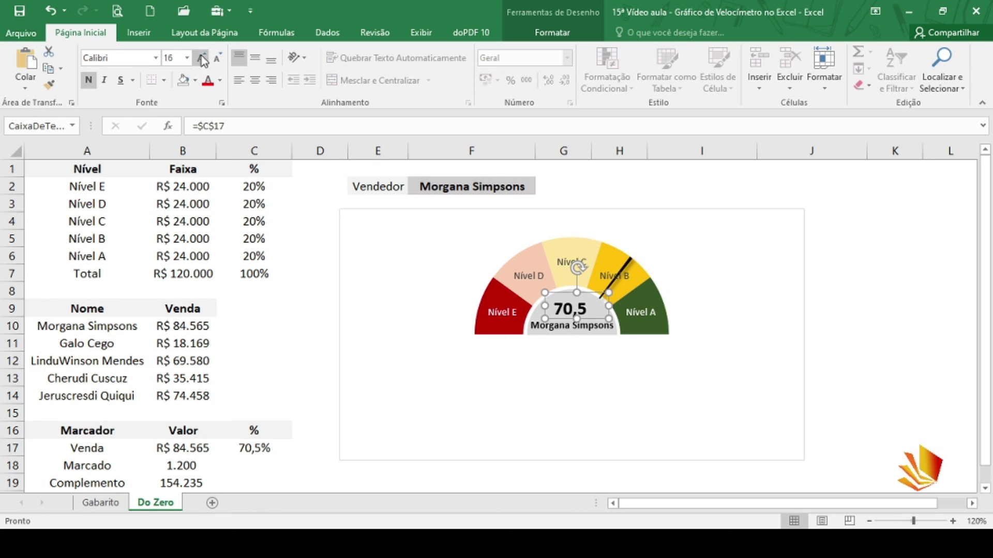
pyautogui.moveTo(544, 305); pyautogui.dragTo(538, 305)
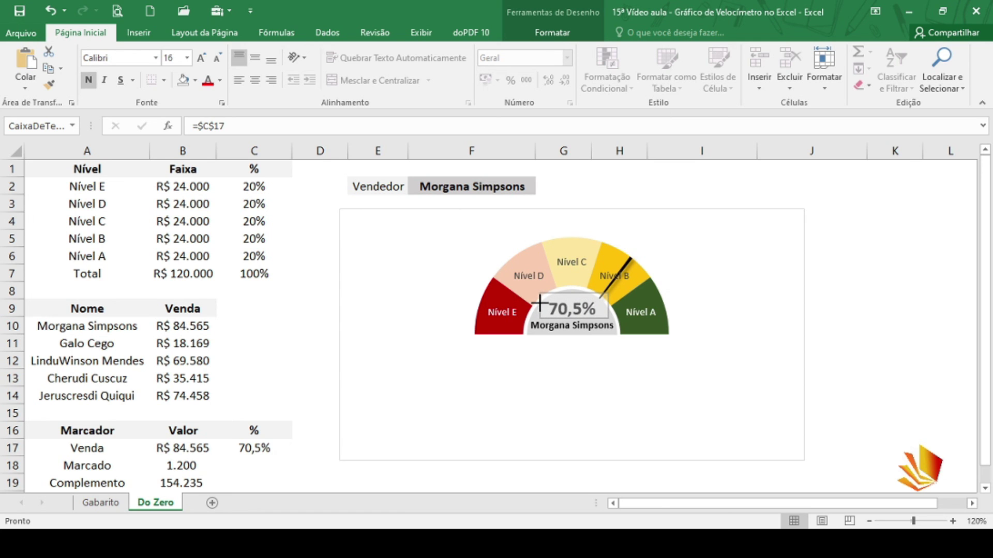
# Step: Test the speedometer by choosing the second seller and the last seller of the list in F2
pyautogui.click(698, 198)
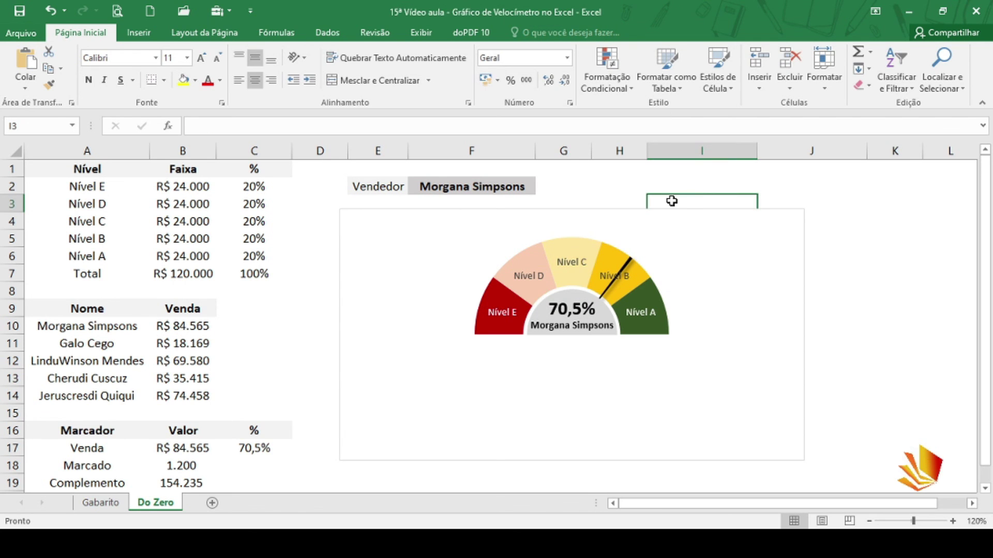
pyautogui.click(528, 195)
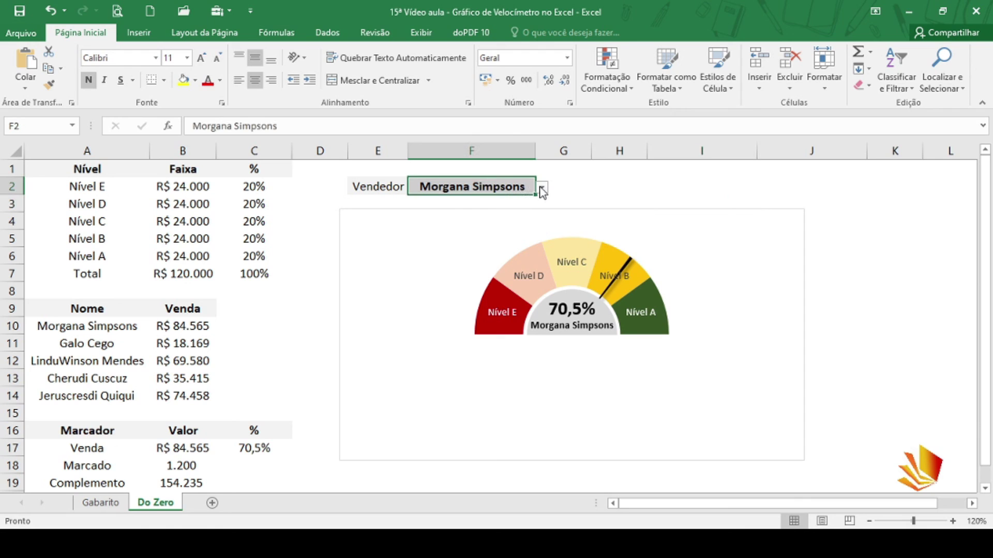
pyautogui.click(542, 188)
pyautogui.click(476, 214)
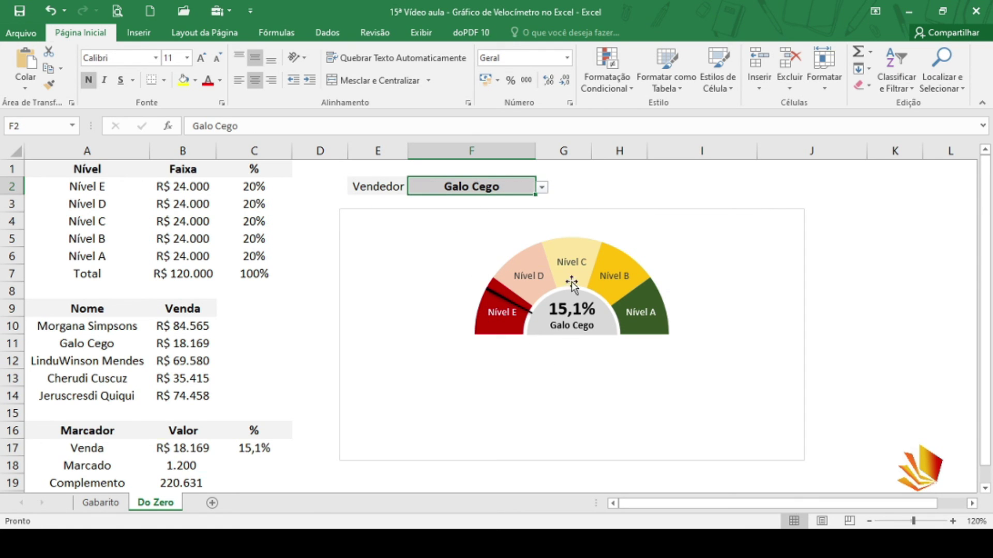
pyautogui.click(545, 187)
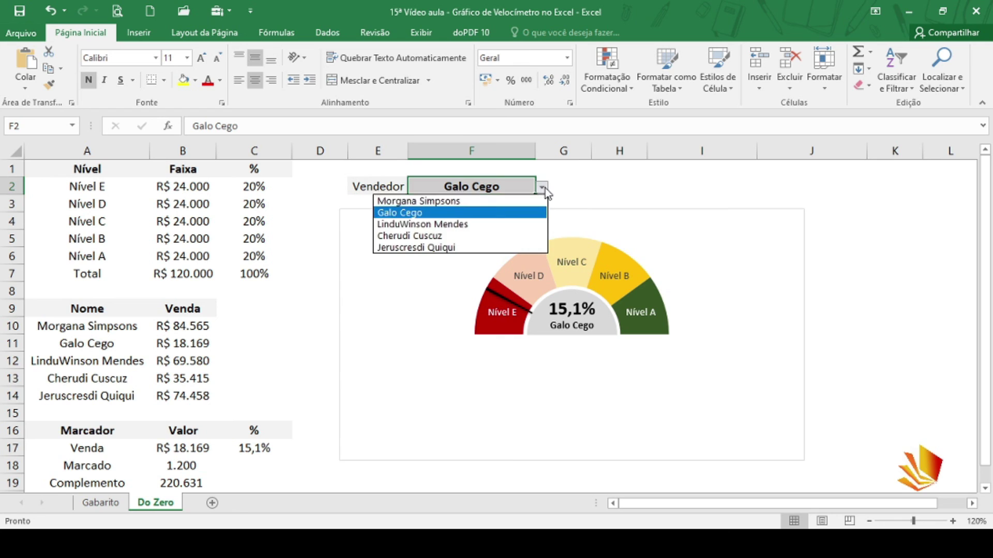
pyautogui.click(483, 246)
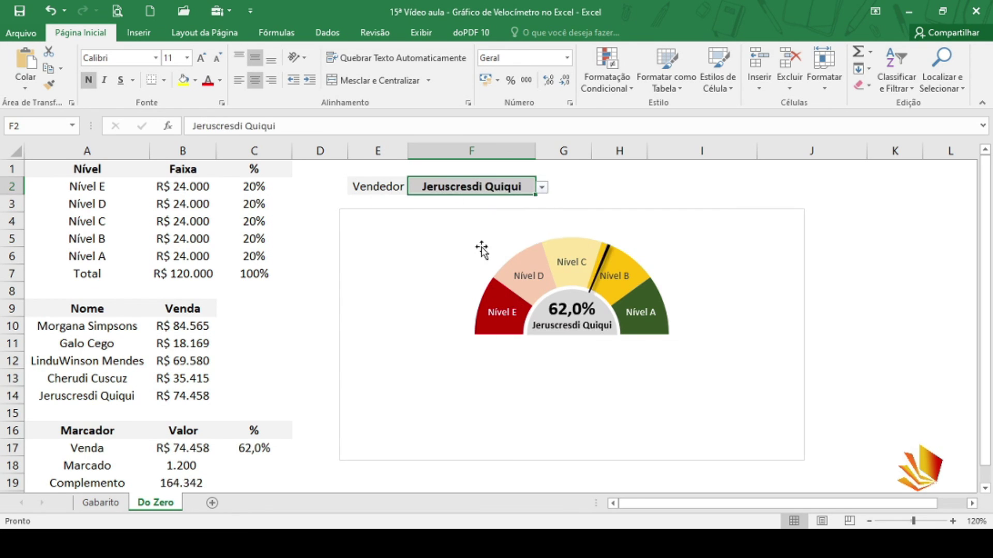
pyautogui.click(586, 202)
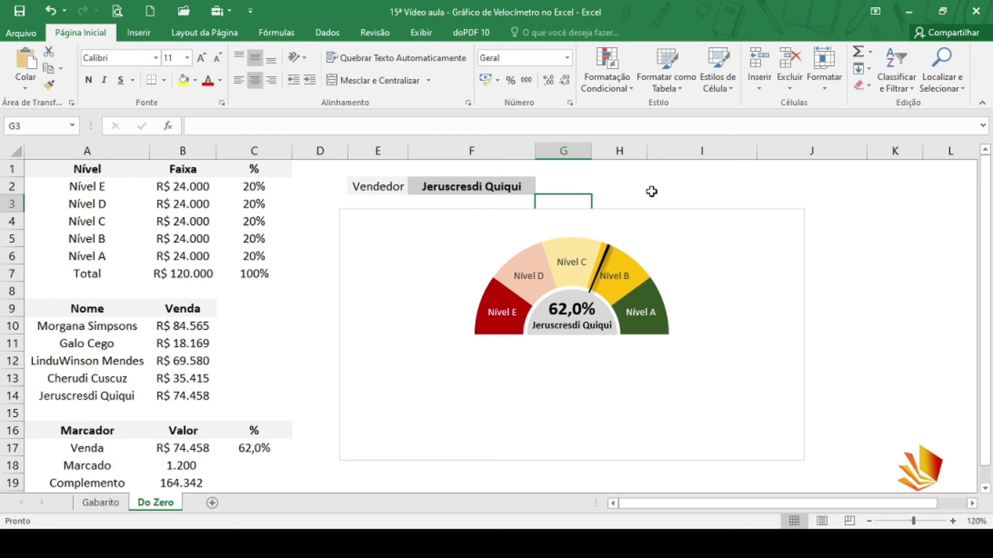
# Step: Remove the outline from the speedometer's chart area
pyautogui.click(682, 216)
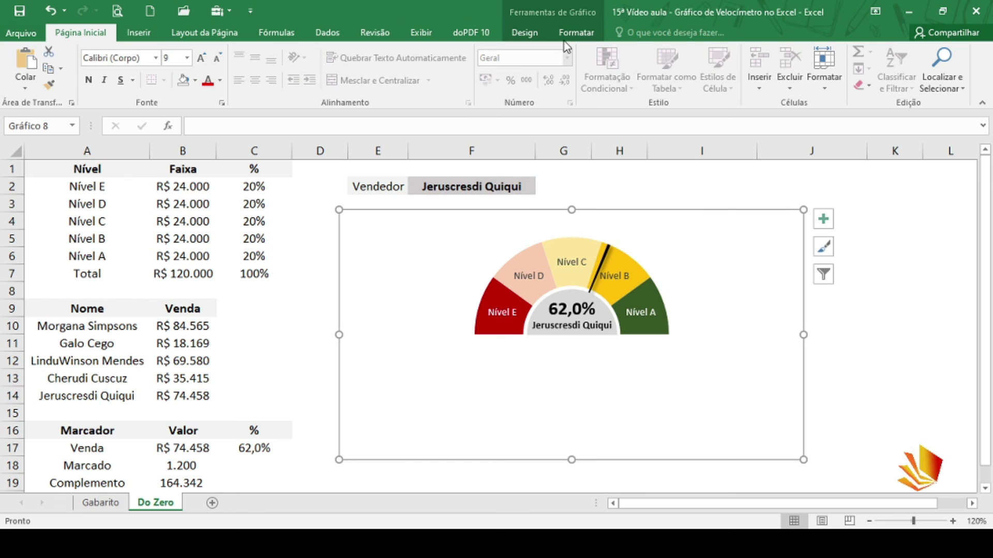
pyautogui.click(564, 41)
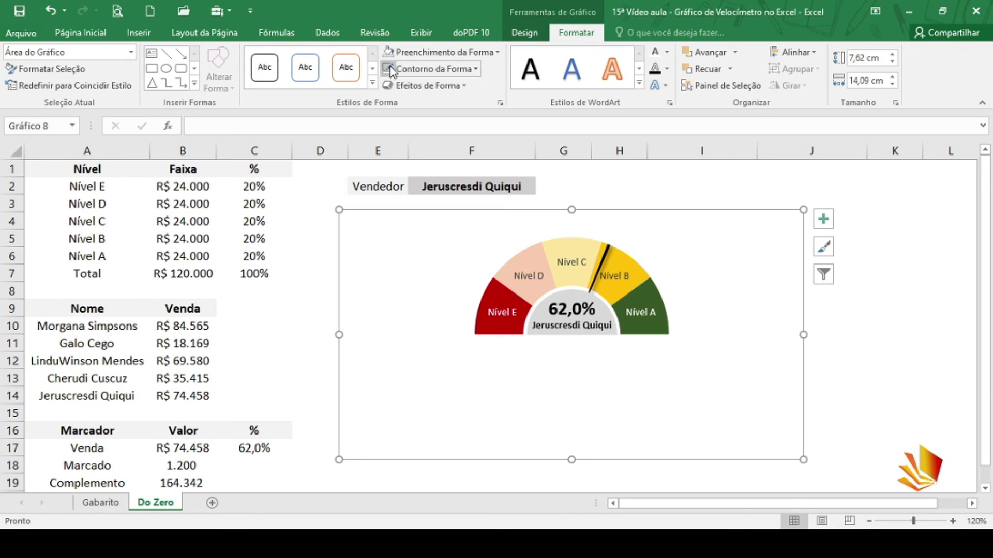
pyautogui.click(593, 183)
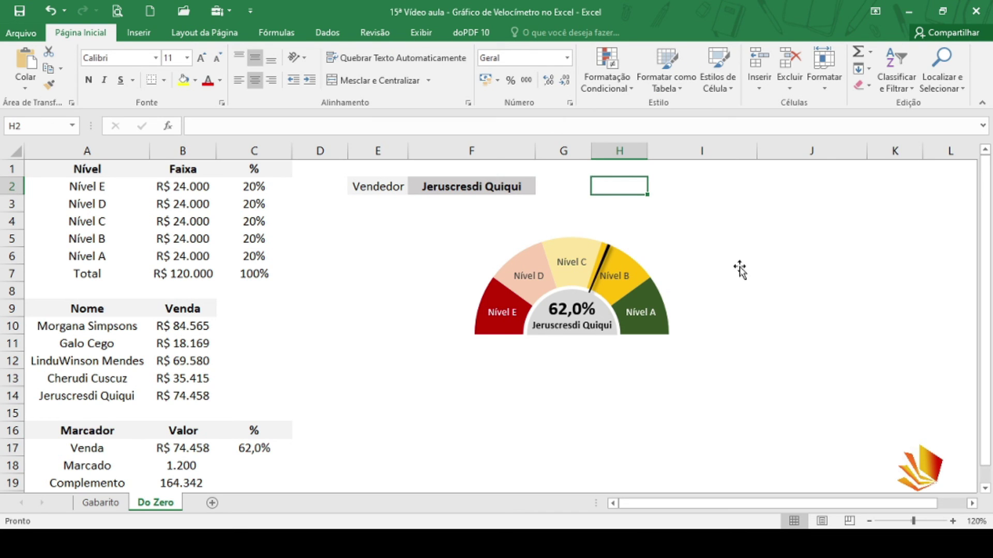
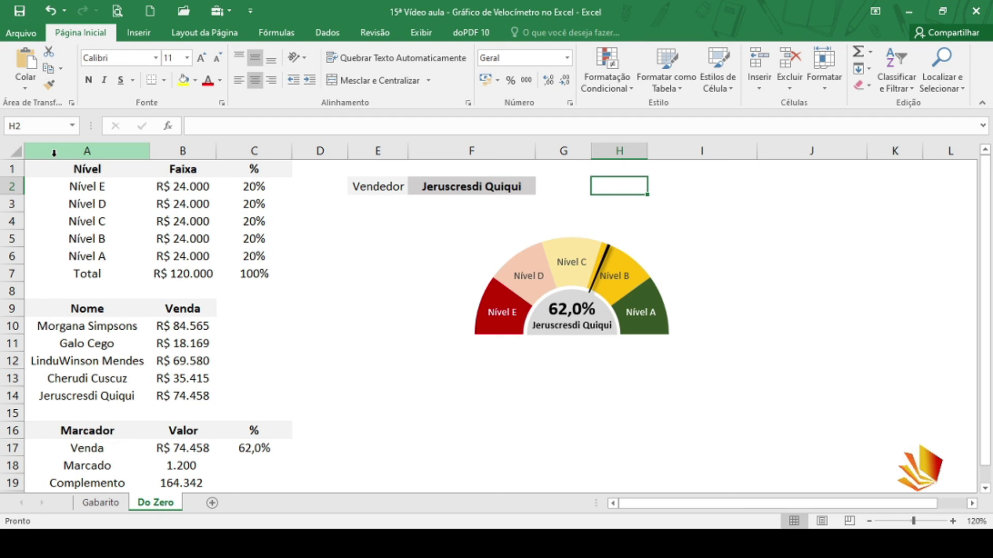
# Step: Group columns A to C, and test the group by collapsing and expanding it
pyautogui.moveTo(54, 153); pyautogui.dragTo(259, 142)
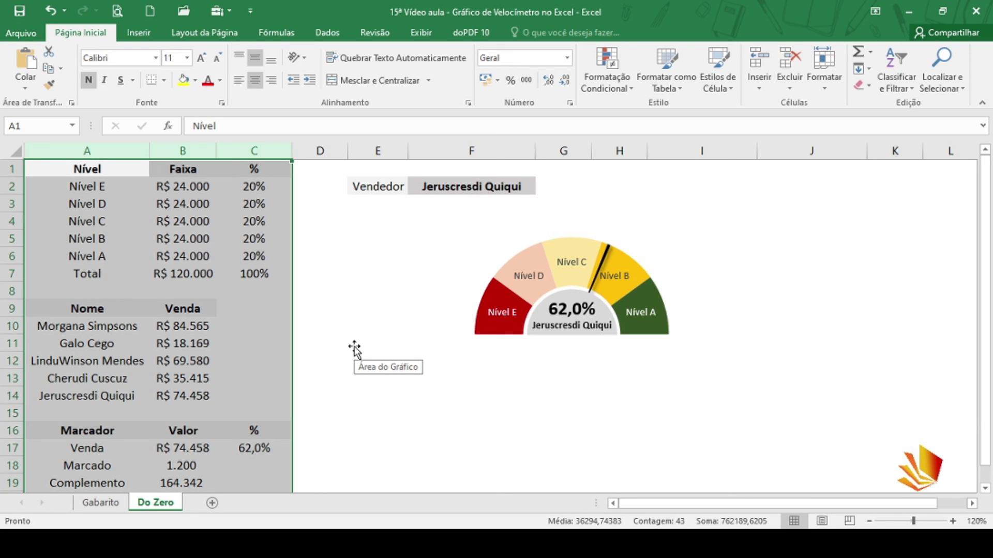
pyautogui.click(863, 239)
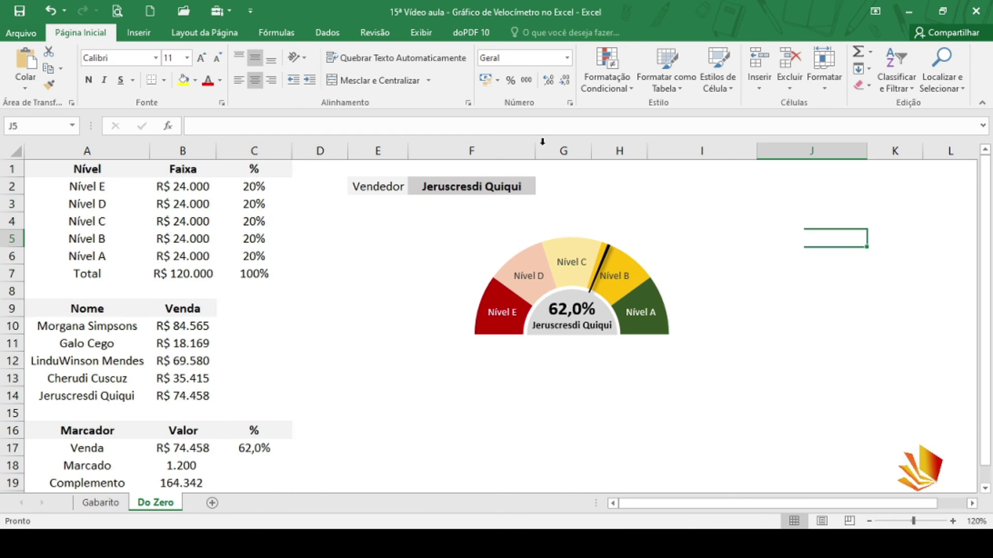
pyautogui.moveTo(66, 143); pyautogui.dragTo(238, 140)
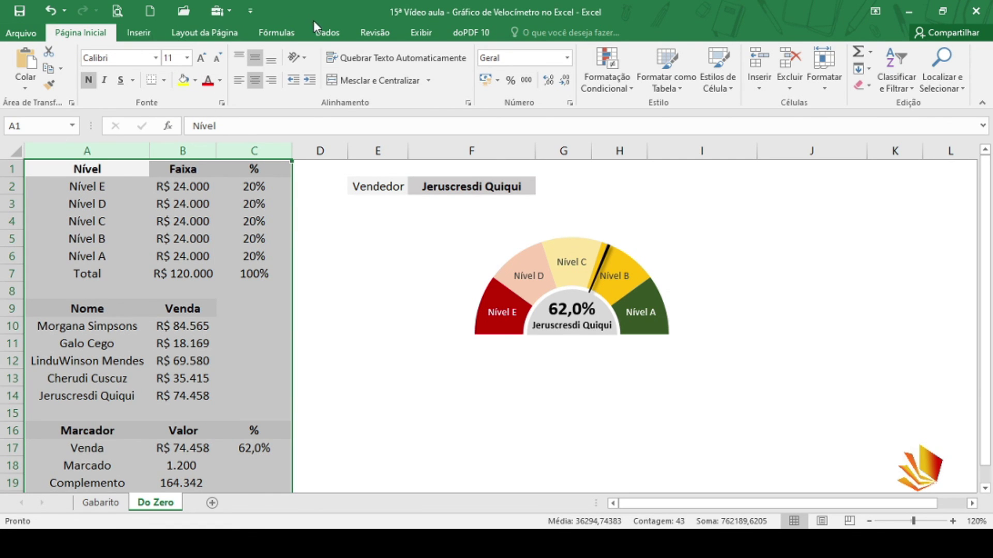
pyautogui.click(321, 34)
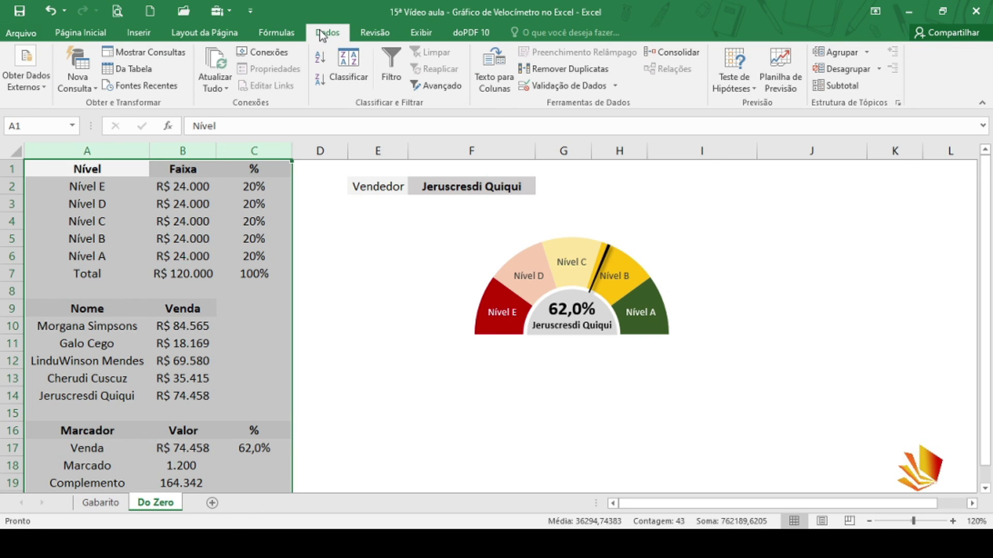
pyautogui.click(847, 51)
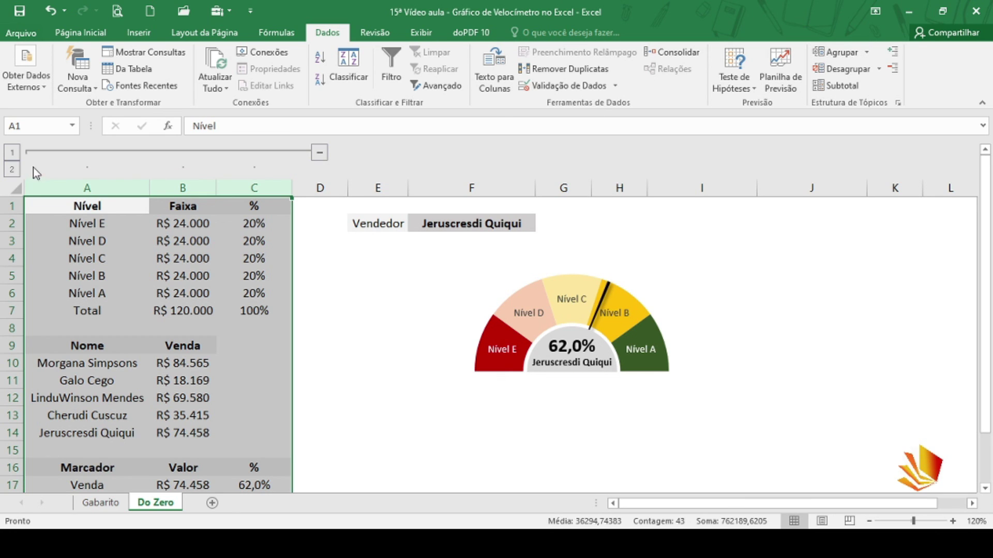
pyautogui.click(320, 154)
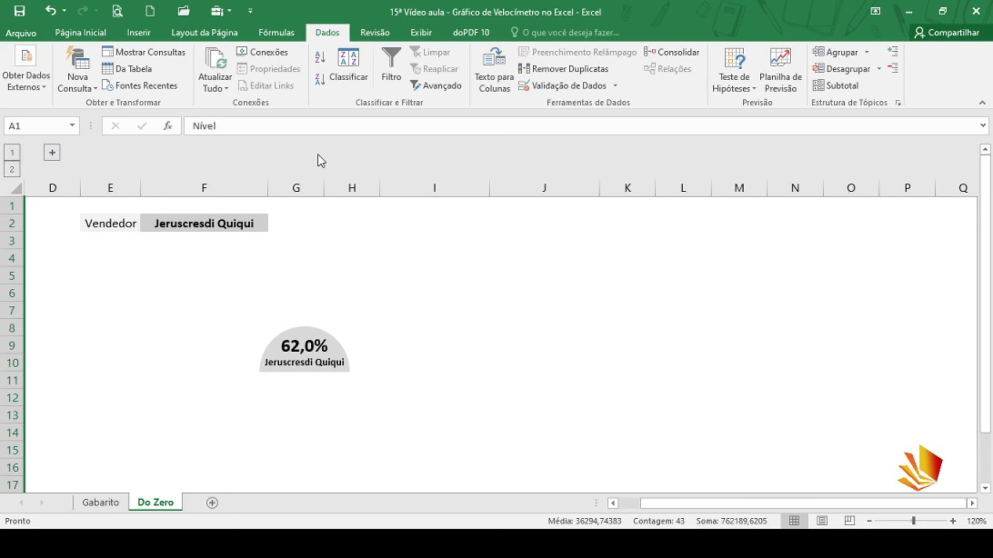
pyautogui.click(52, 153)
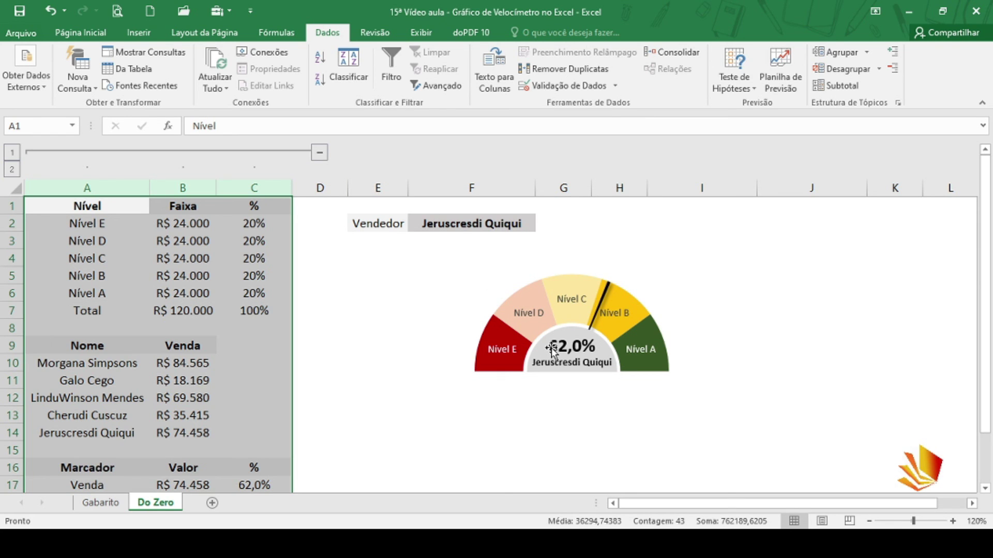
# Step: Make the speedometer chart show data in hidden rows and columns, and collapse the group of columns A to C
pyautogui.rightClick(533, 319)
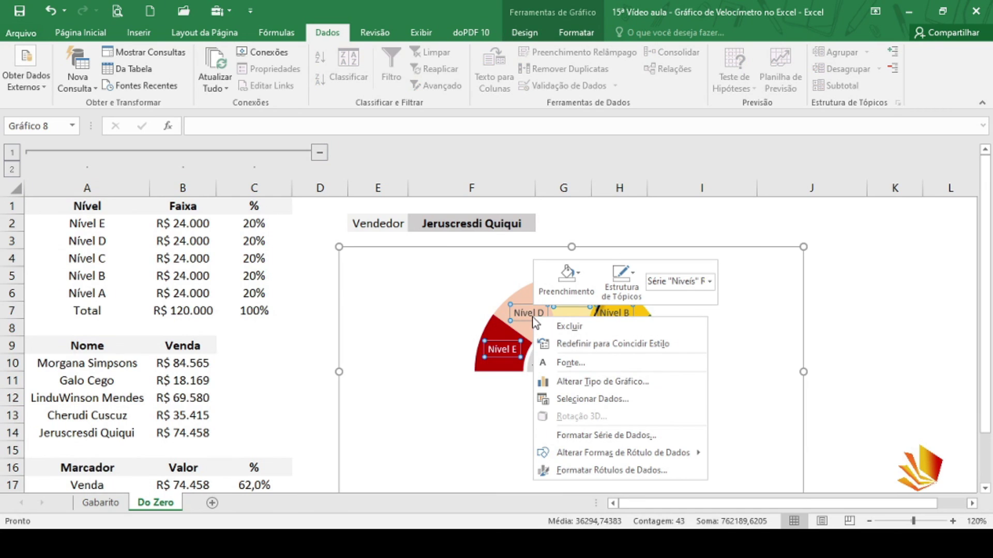
pyautogui.click(593, 399)
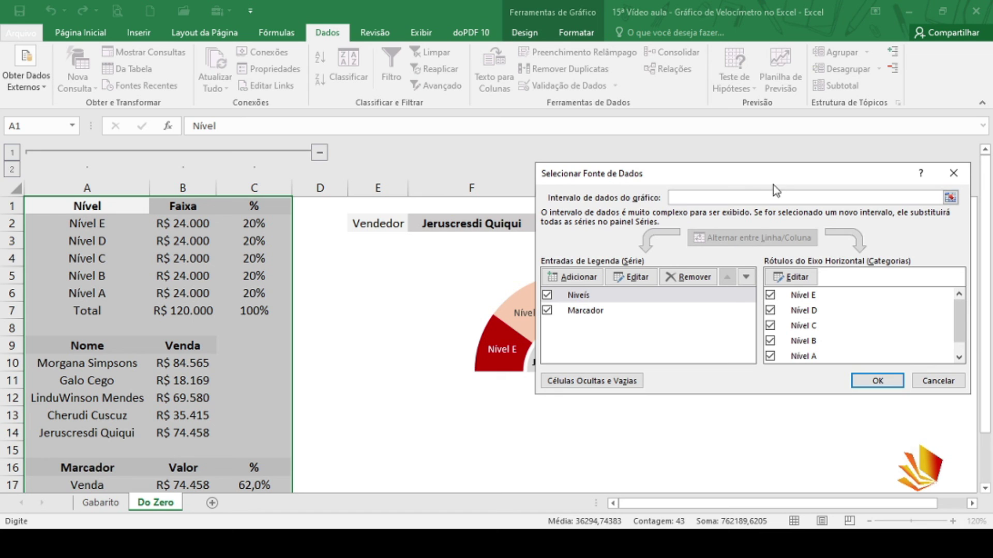
pyautogui.moveTo(776, 180); pyautogui.dragTo(776, 222)
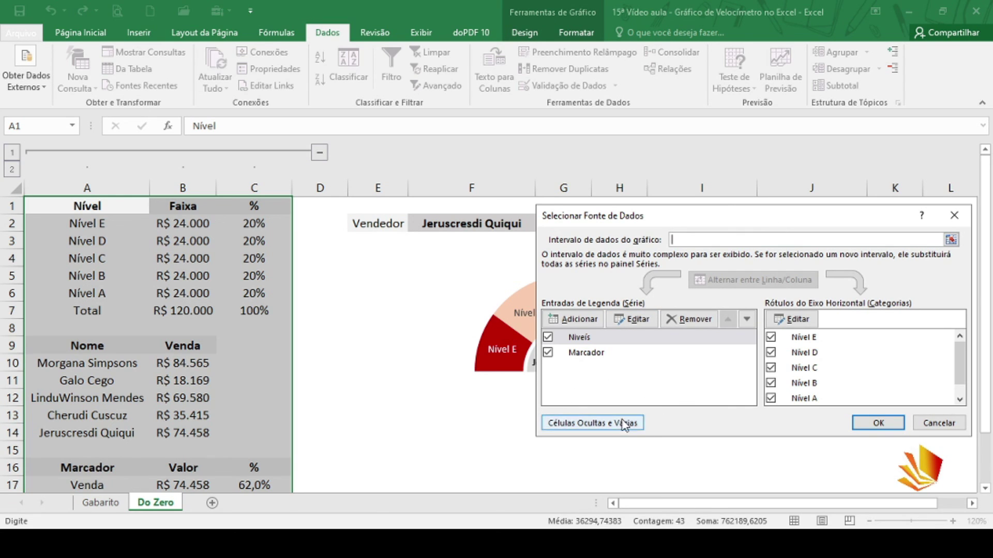
pyautogui.click(588, 424)
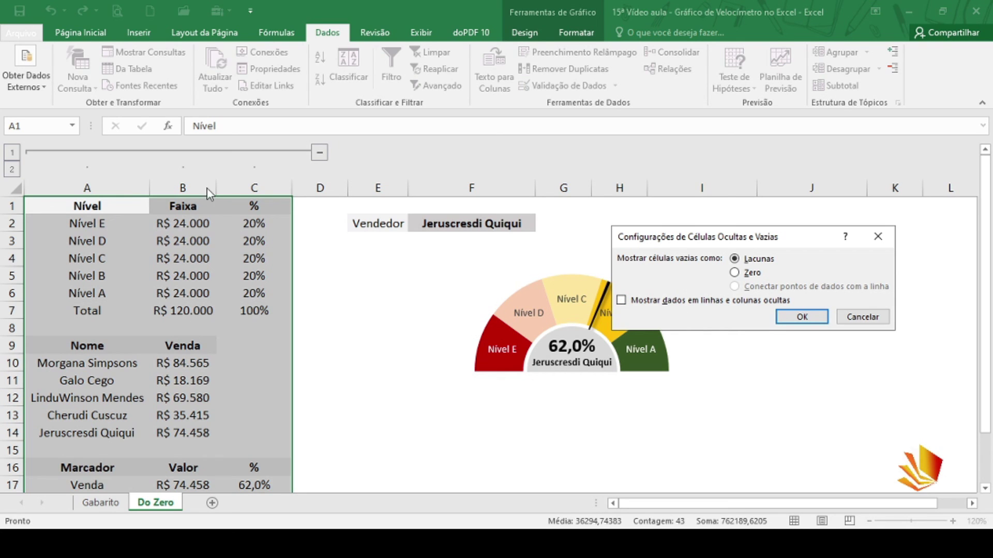
pyautogui.click(621, 300)
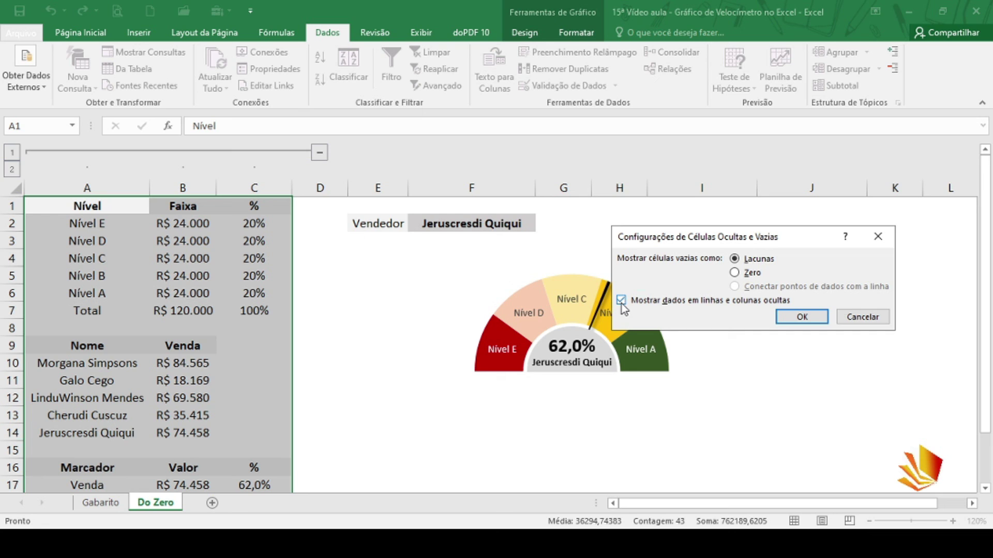
pyautogui.click(824, 322)
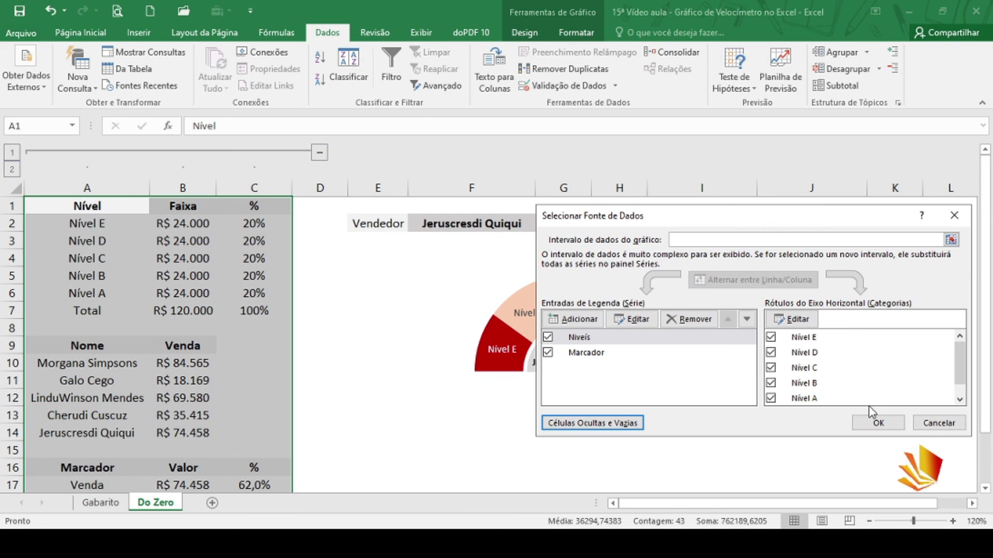
pyautogui.click(874, 420)
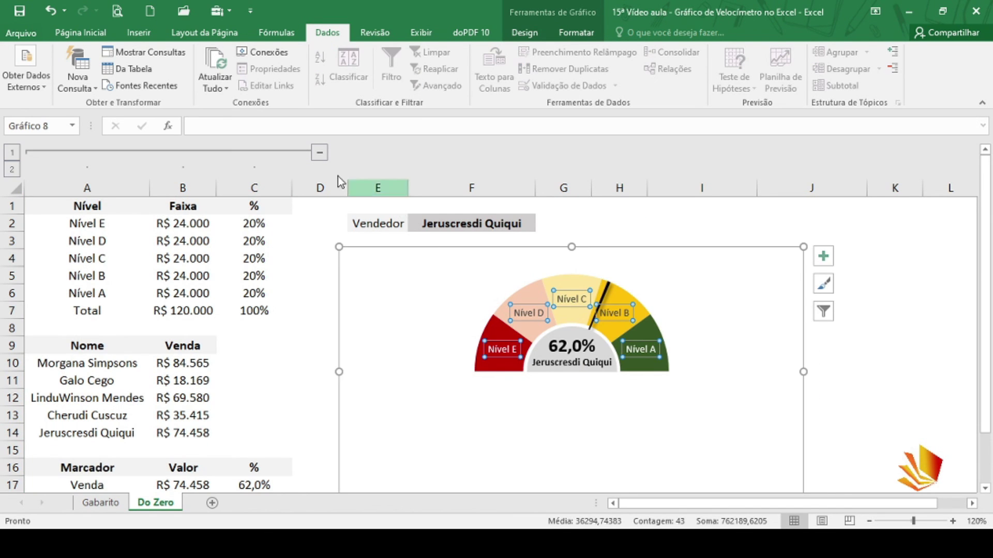
pyautogui.click(320, 153)
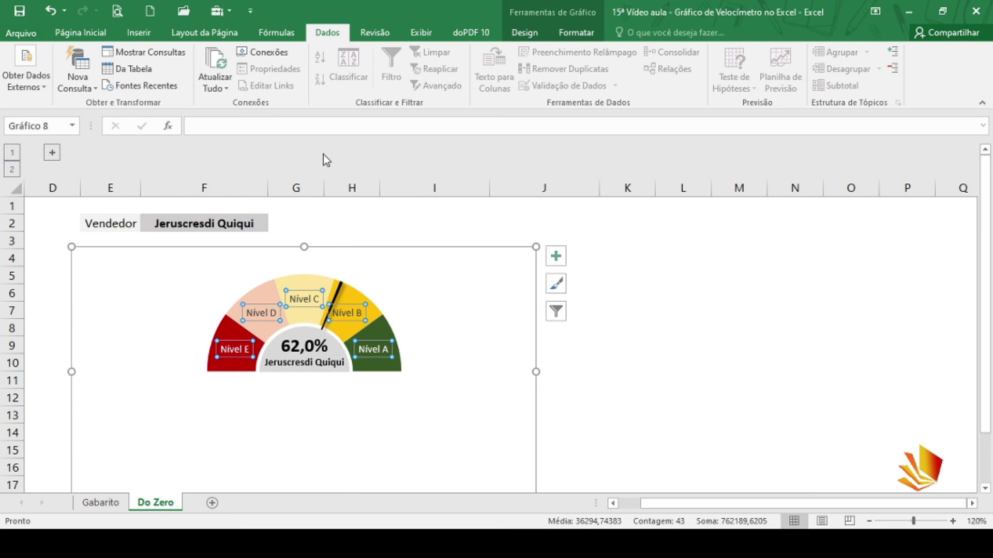
pyautogui.click(450, 209)
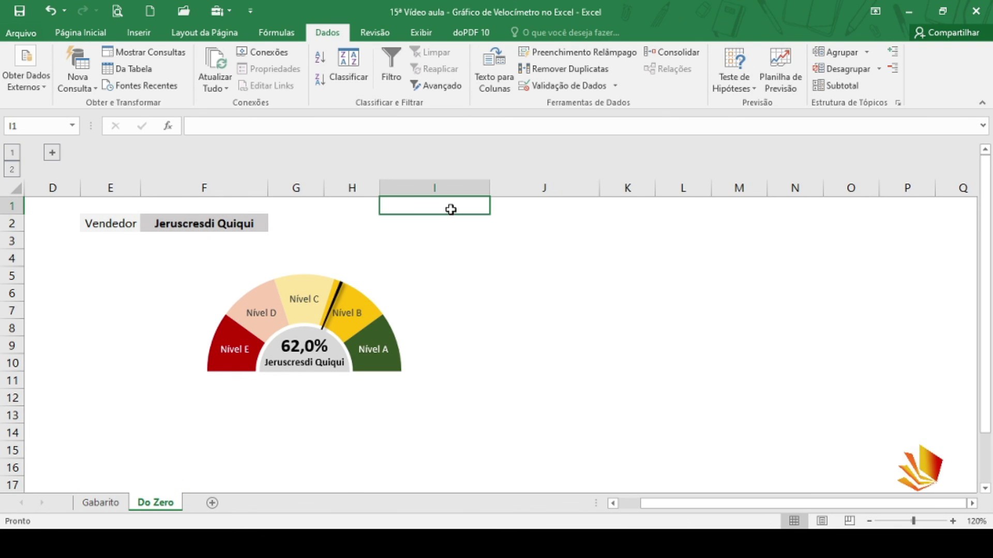
# Step: Check the chart with the data columns hidden by choosing the third seller and the second seller of the list in F2
pyautogui.click(243, 221)
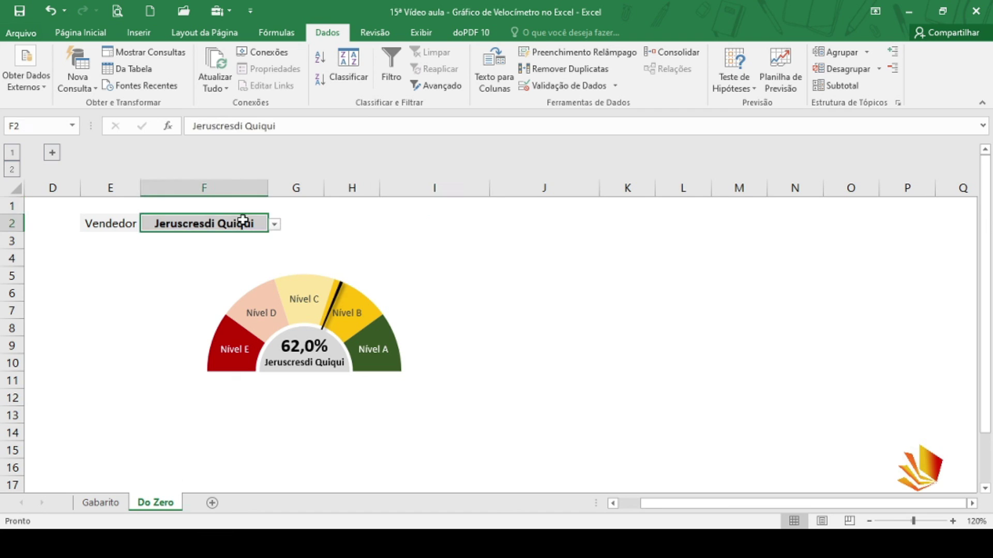
pyautogui.click(277, 225)
pyautogui.click(217, 261)
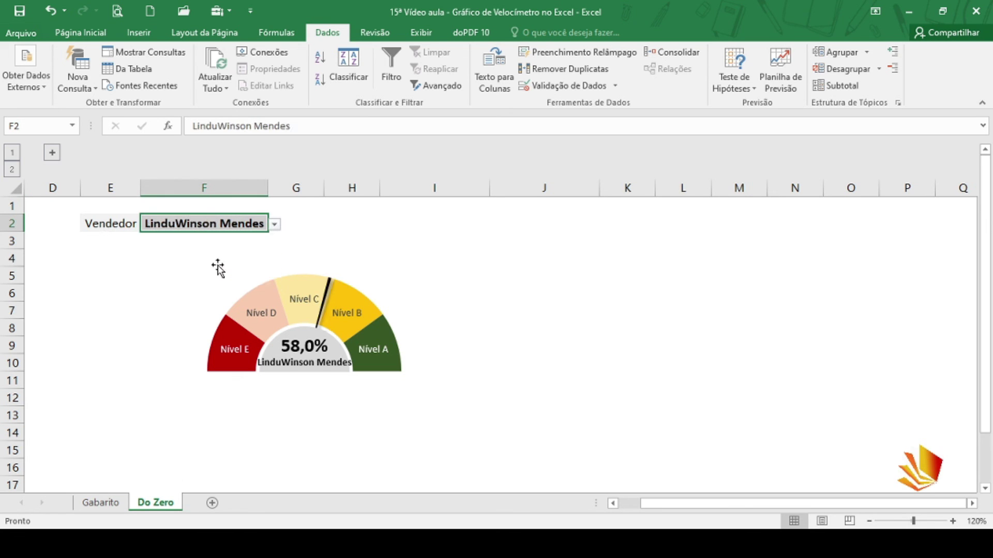
pyautogui.click(274, 225)
pyautogui.click(205, 249)
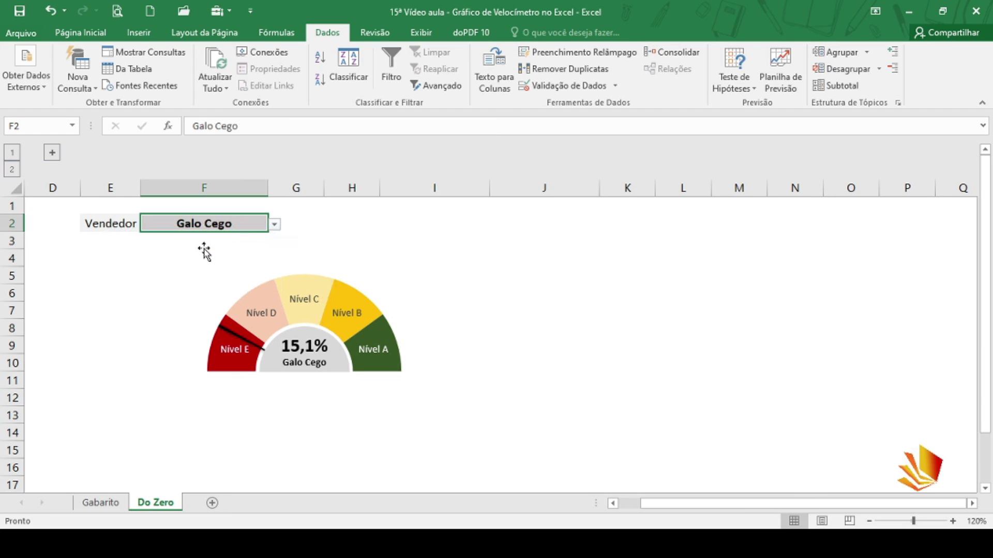